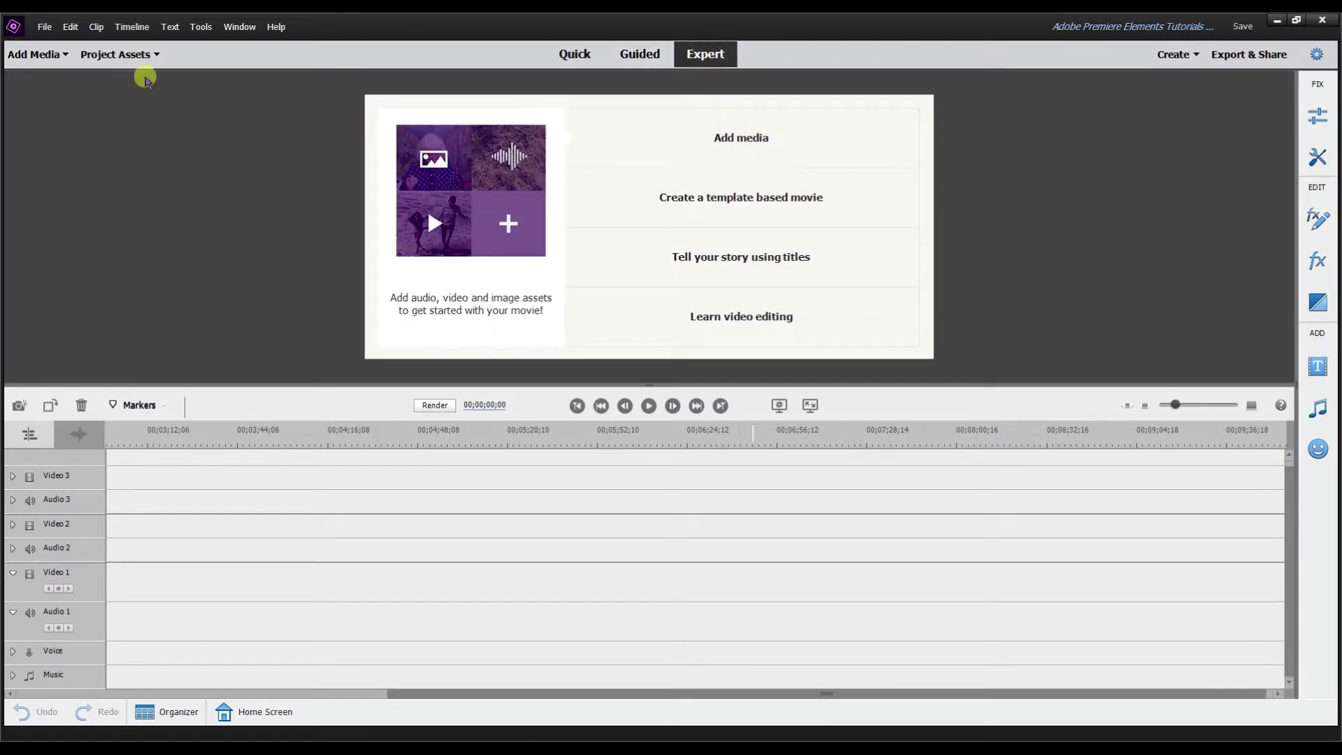
# Open the Project Assets panel in Expert mode
pyautogui.click(142, 62)
# Create a new Color Matte from the Project Assets panel menu
pyautogui.click(622, 79)
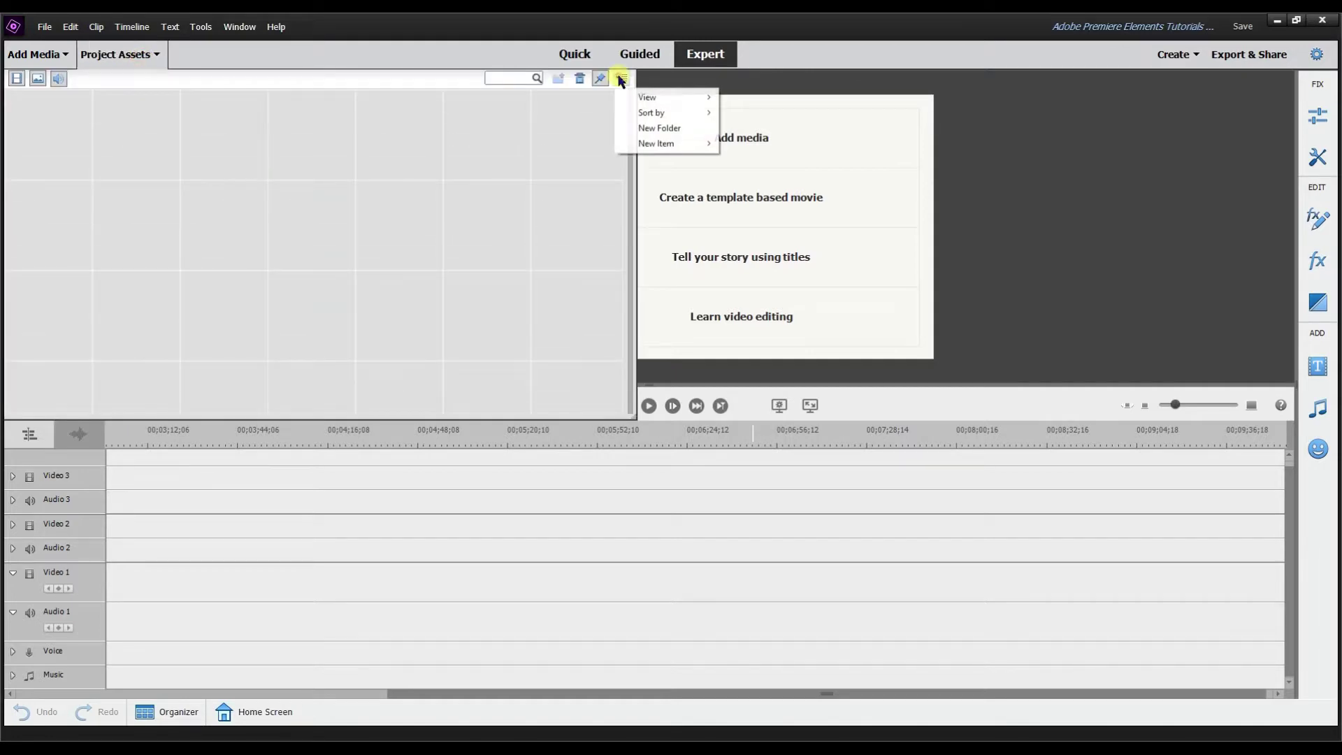
pyautogui.moveTo(673, 142)
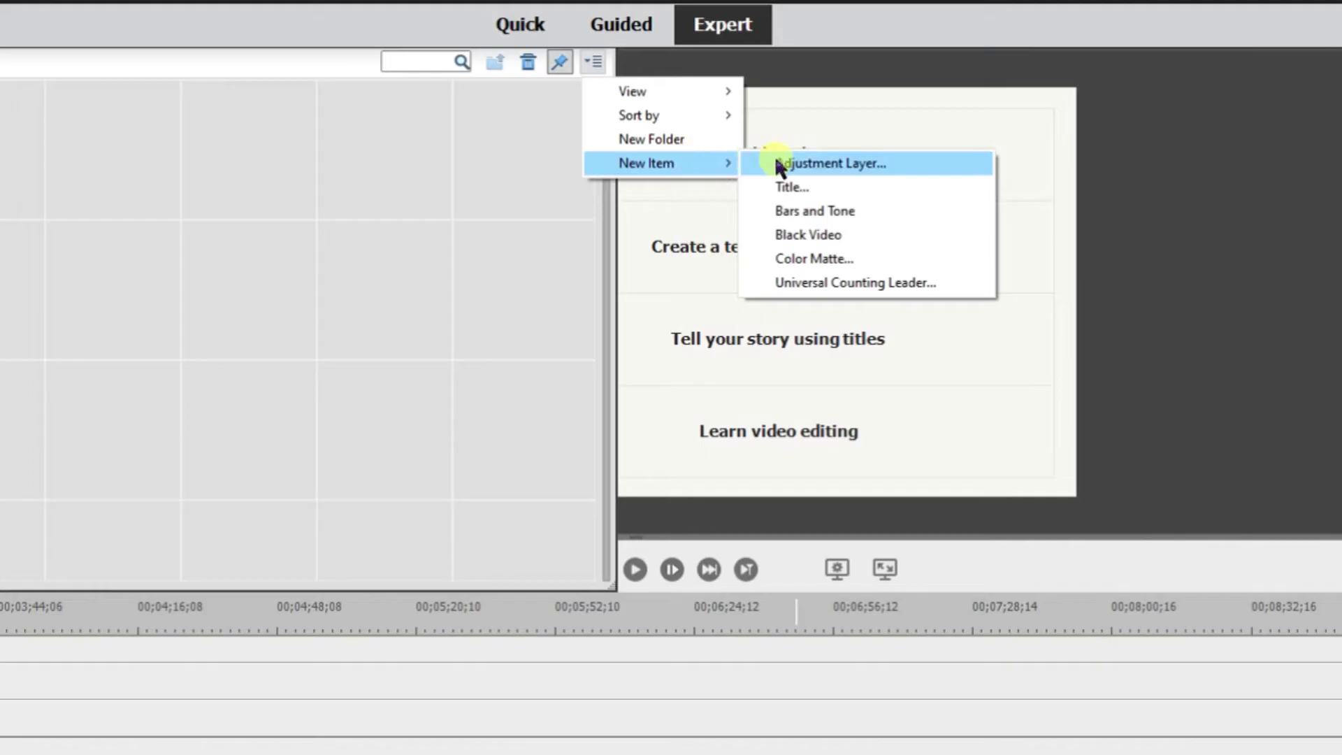
pyautogui.click(794, 258)
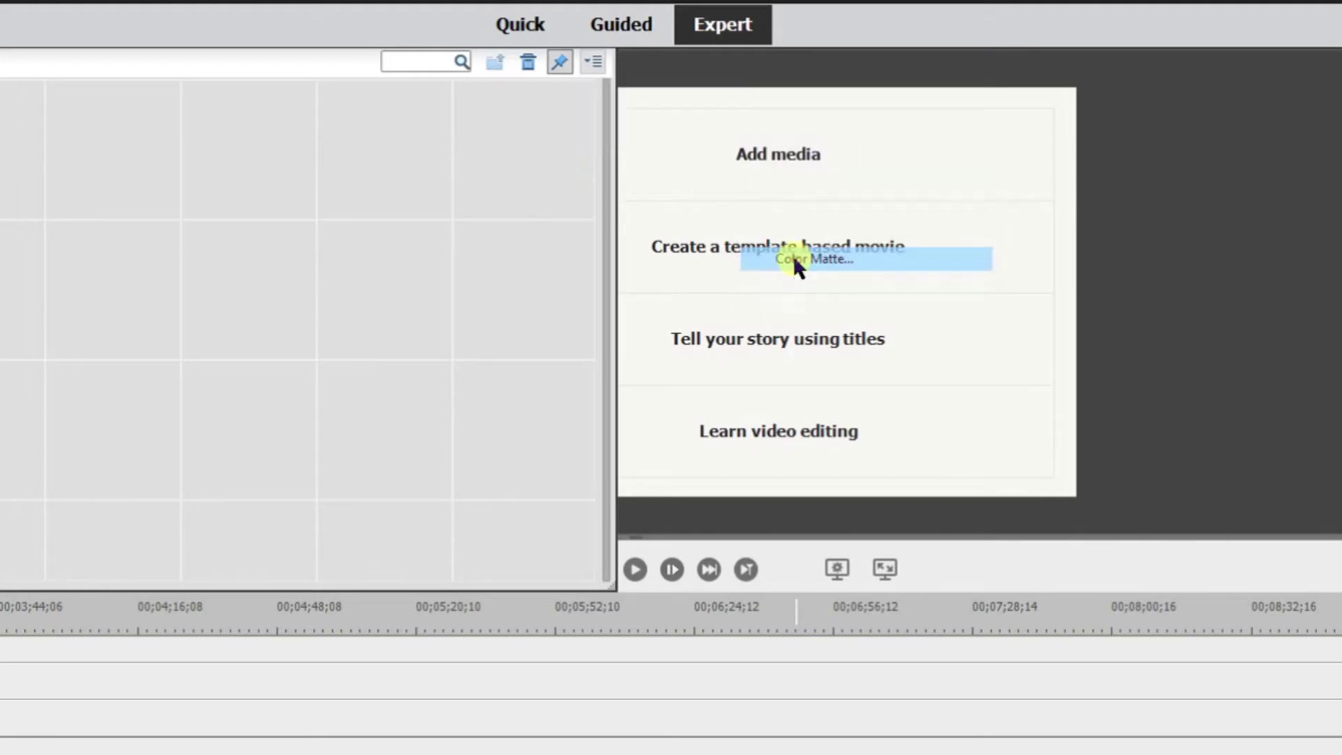
pyautogui.moveTo(711, 279); pyautogui.dragTo(706, 203)
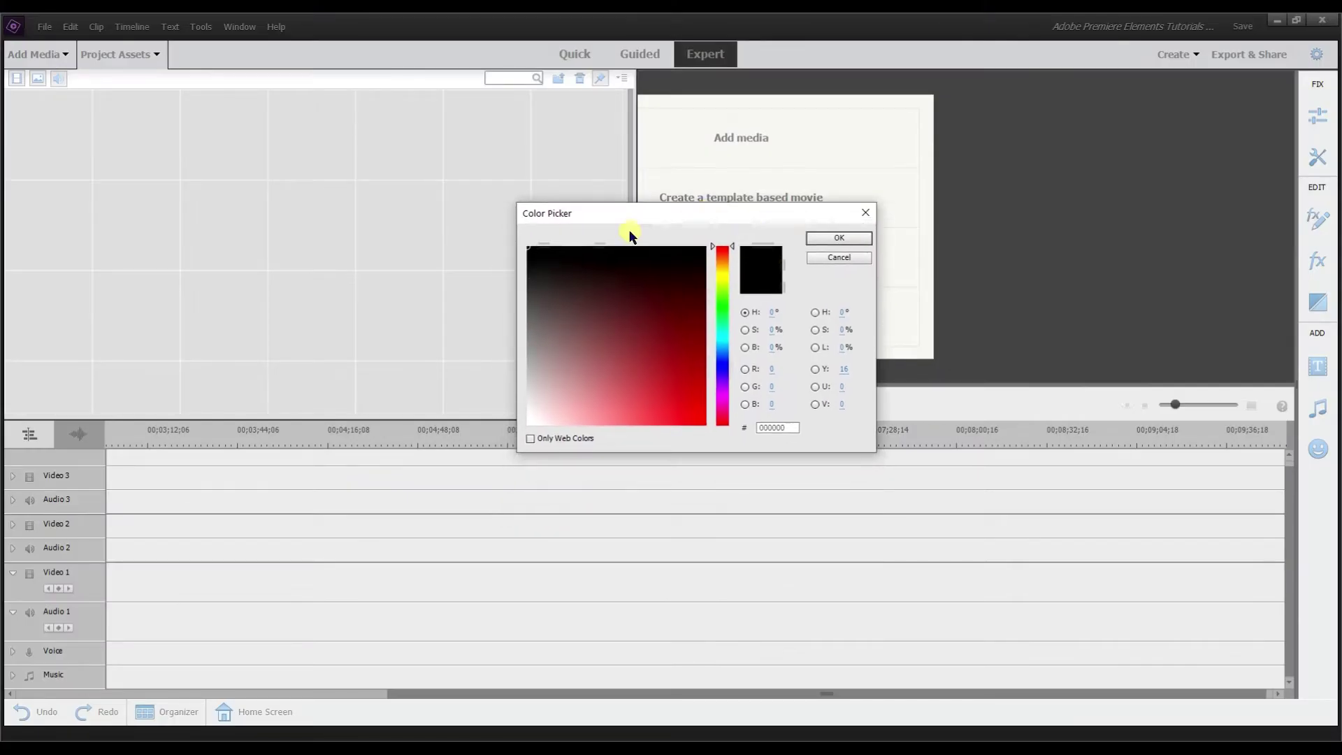
# Set the matte colour to the green 1F6D46 and select its hex value
pyautogui.click(655, 407)
pyautogui.moveTo(654, 411)
pyautogui.mouseDown()
pyautogui.moveTo(686, 403)
pyautogui.moveTo(690, 366)
pyautogui.mouseUp()
pyautogui.moveTo(722, 321)
pyautogui.mouseDown()
pyautogui.moveTo(724, 301)
pyautogui.moveTo(724, 321)
pyautogui.mouseUp()
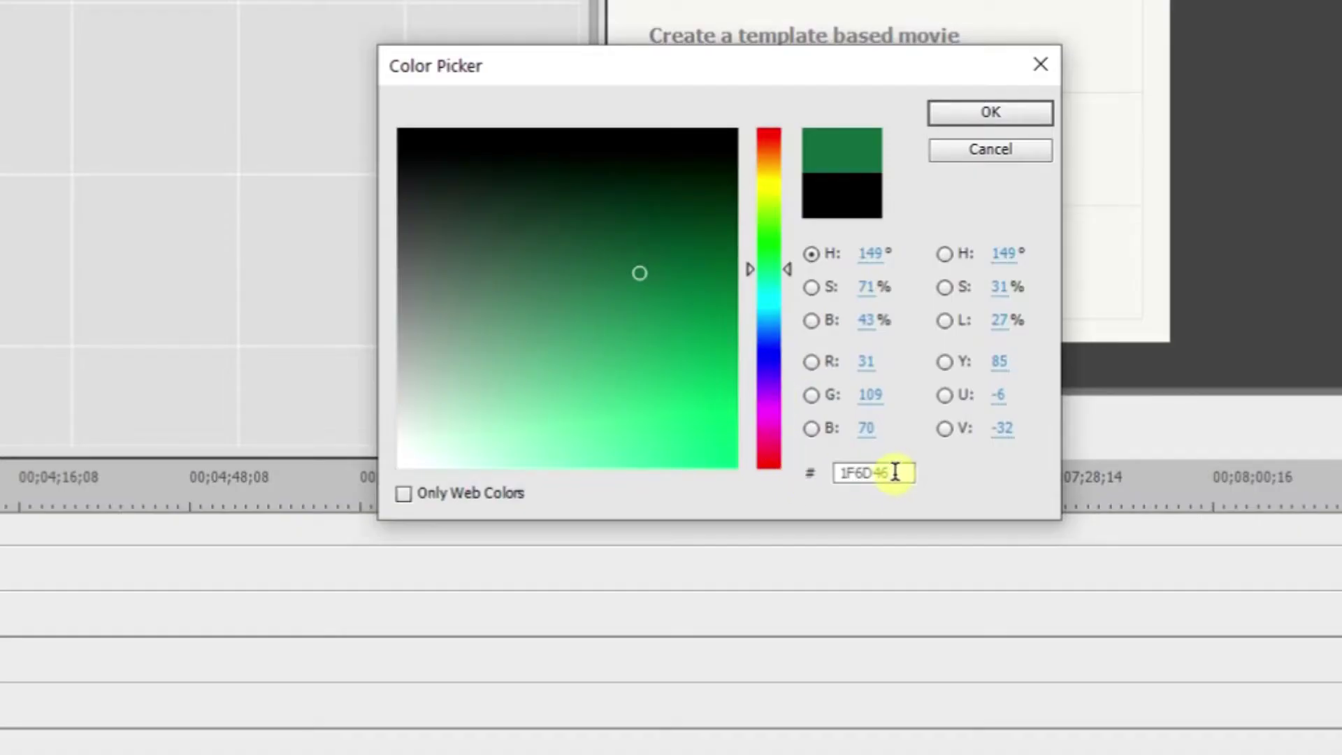
pyautogui.moveTo(895, 472); pyautogui.dragTo(834, 473)
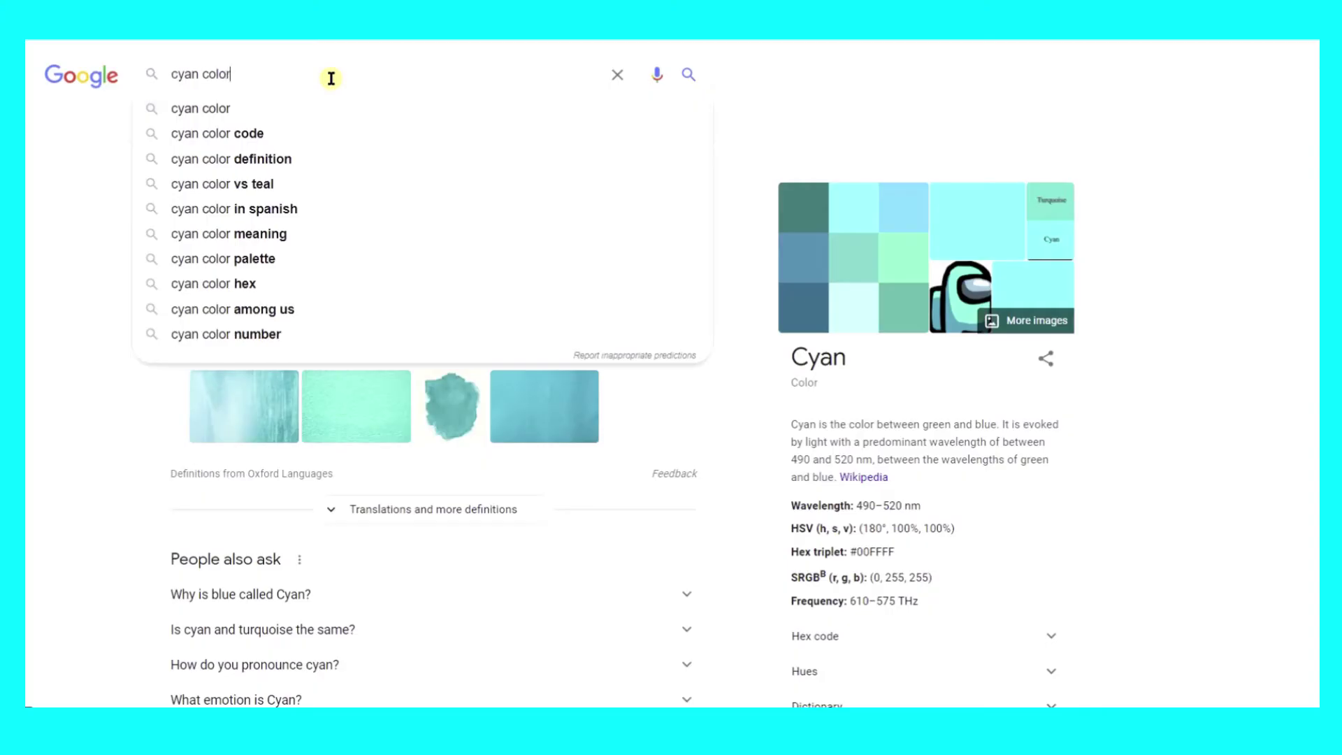
# Search Google for 'cyan color code' and select the hex value 00FFFF
pyautogui.click(209, 132)
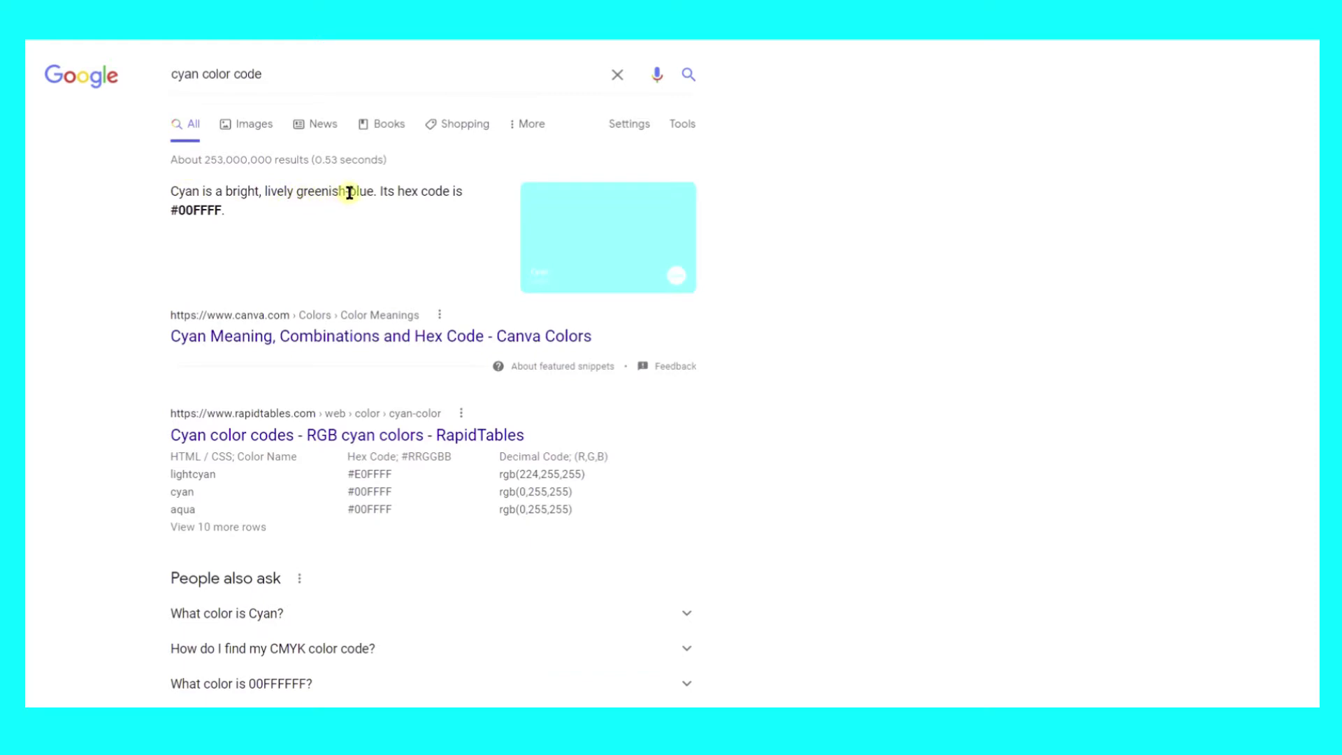
pyautogui.moveTo(221, 203); pyautogui.dragTo(185, 208)
pyautogui.moveTo(180, 210); pyautogui.dragTo(173, 210)
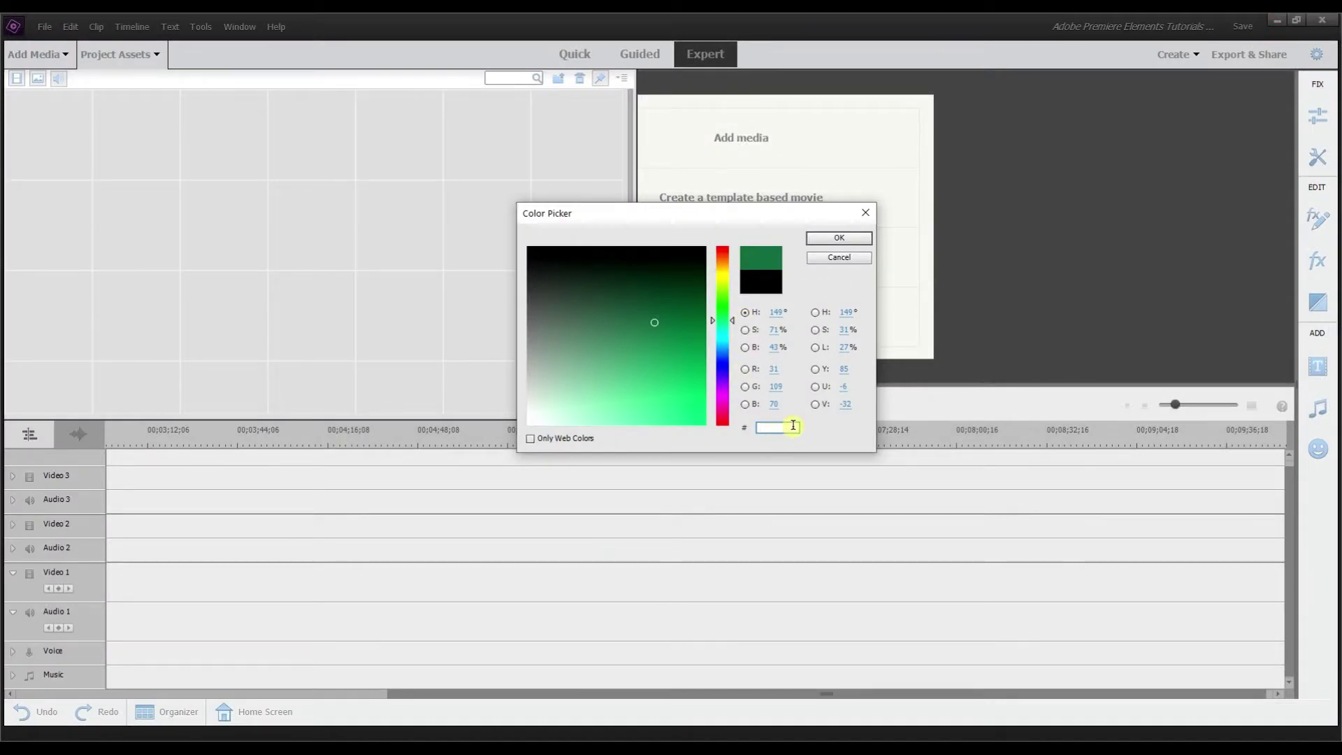
# Make the matte cyan 00FFFF and stretch its Video 1 clip to about 30 seconds
pyautogui.write('00FFFF')
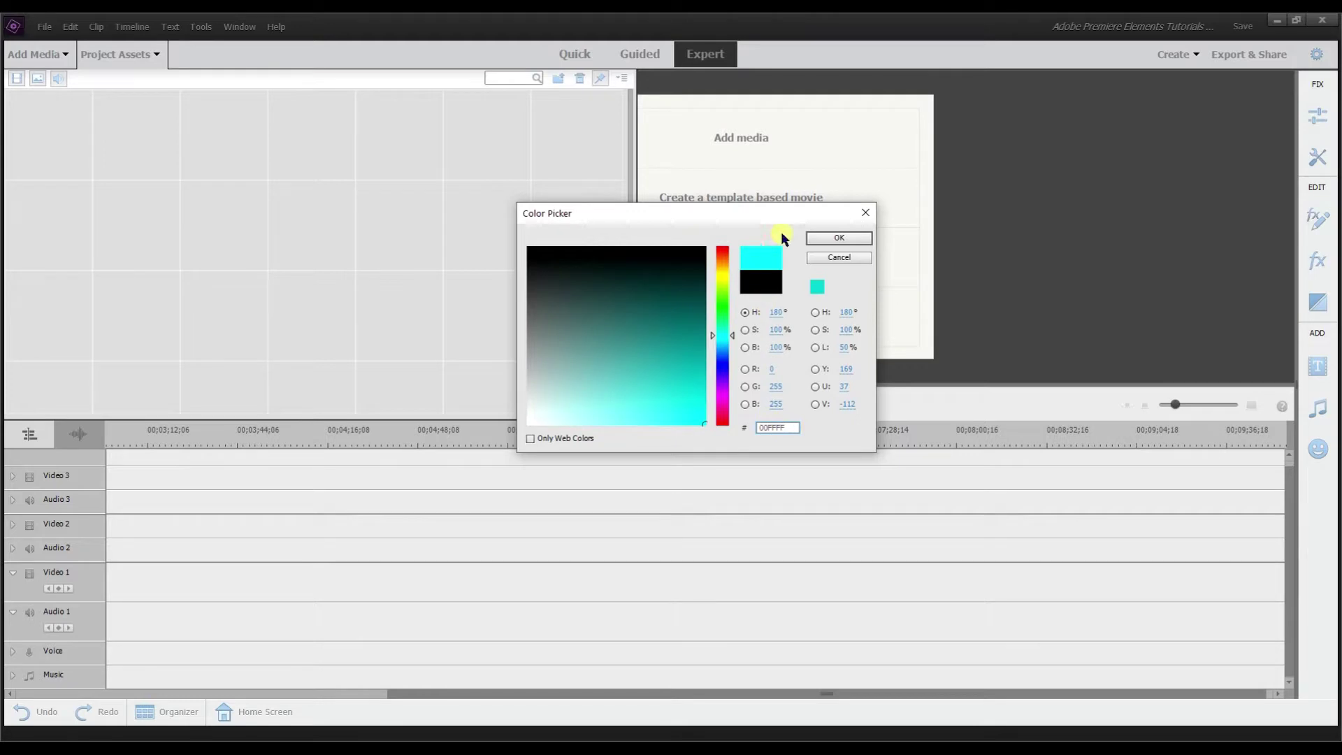
pyautogui.click(819, 237)
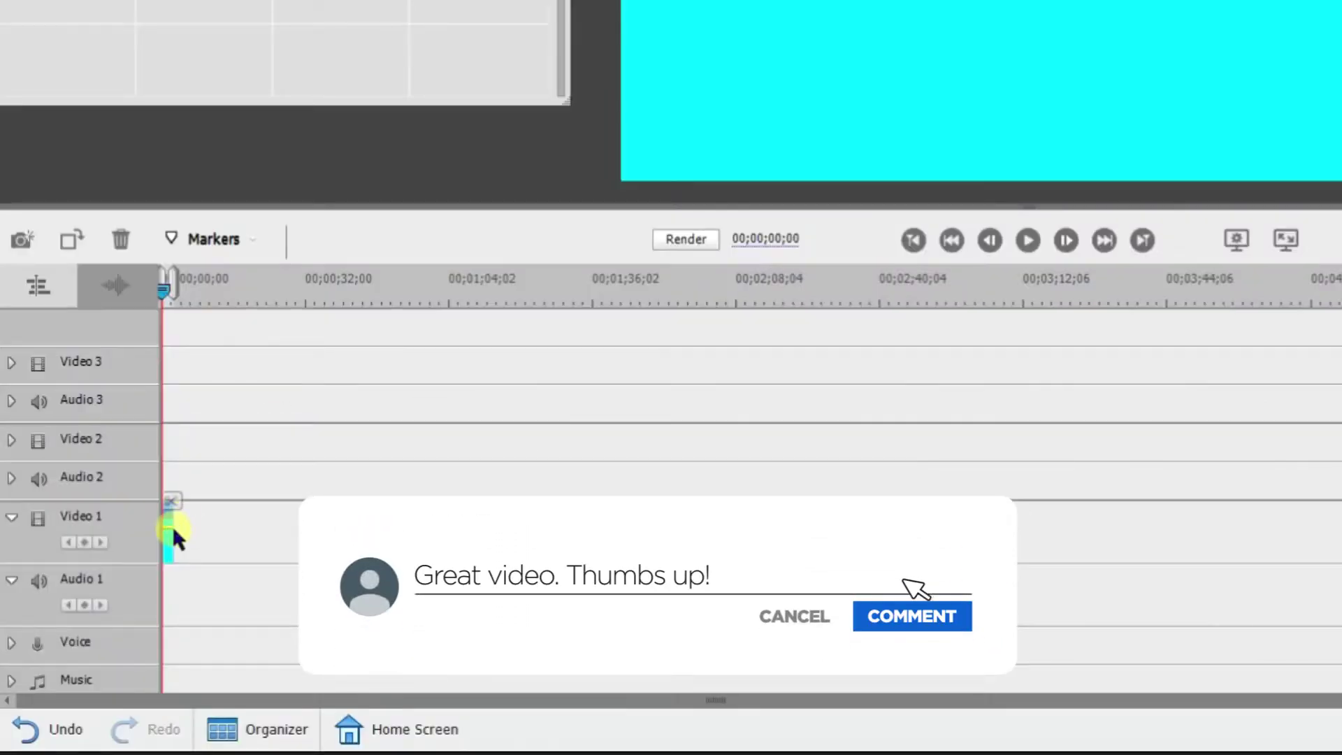
pyautogui.moveTo(172, 527); pyautogui.dragTo(447, 532)
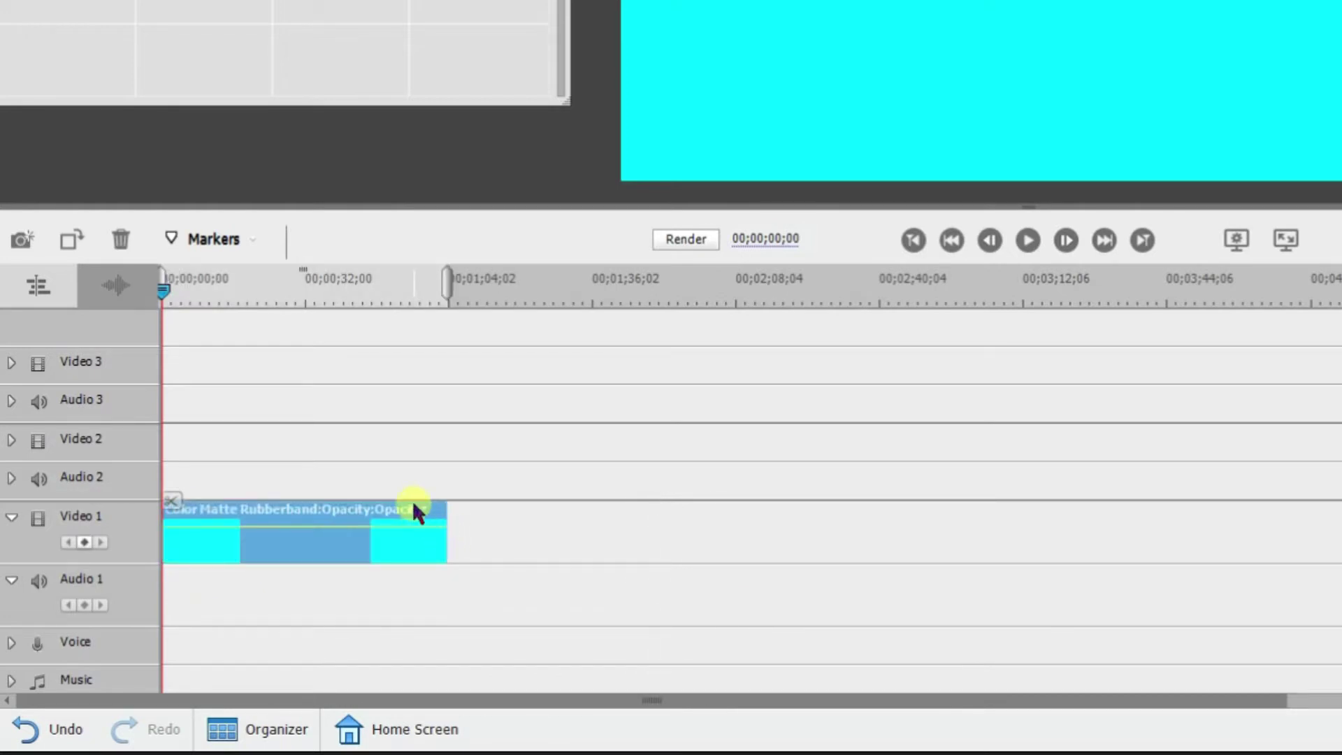
# Split the cyan matte clip, move the second piece later, then close the gap again
pyautogui.click(294, 524)
pyautogui.click(303, 499)
pyautogui.moveTo(351, 516); pyautogui.dragTo(577, 515)
pyautogui.moveTo(243, 528); pyautogui.dragTo(203, 564)
pyautogui.moveTo(526, 517); pyautogui.dragTo(358, 508)
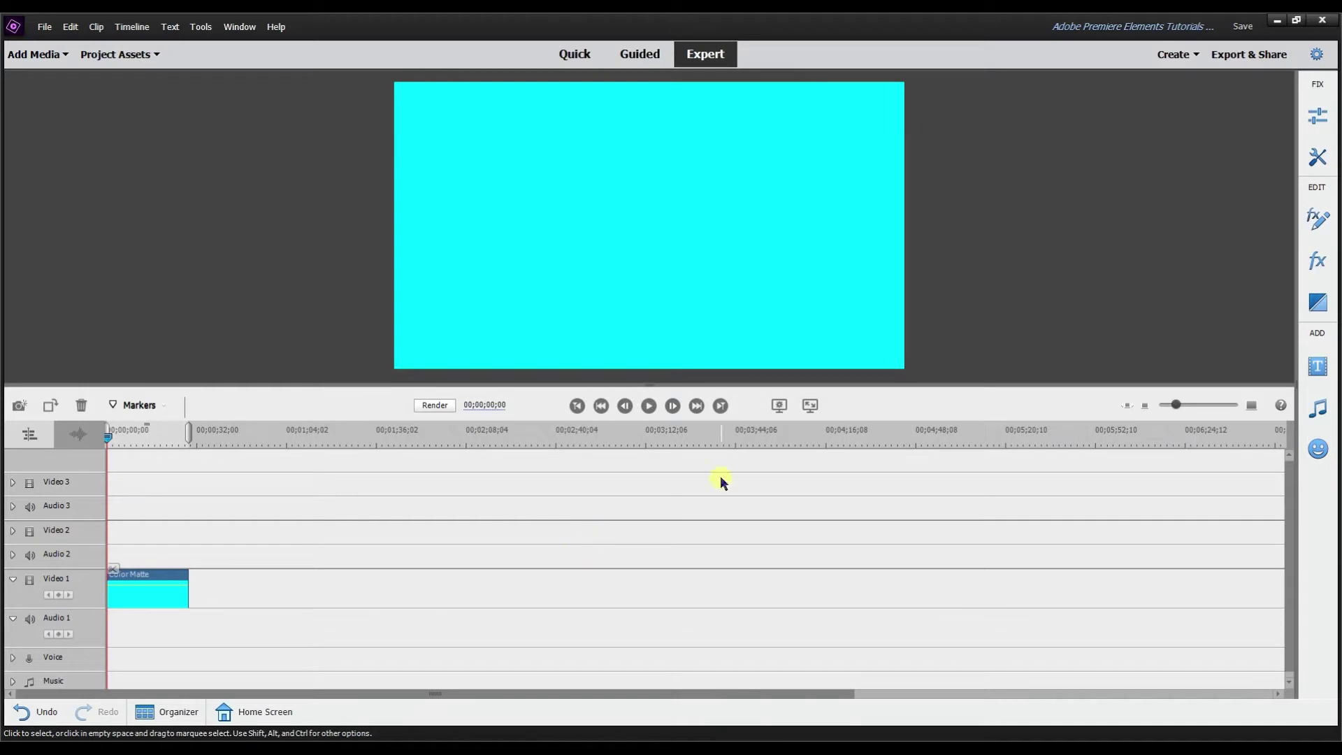
# Add a Default Text title on Video 2, colour it dark, enter COLOR MATTE and centre it
pyautogui.click(1316, 368)
pyautogui.moveTo(1198, 186); pyautogui.dragTo(96, 549)
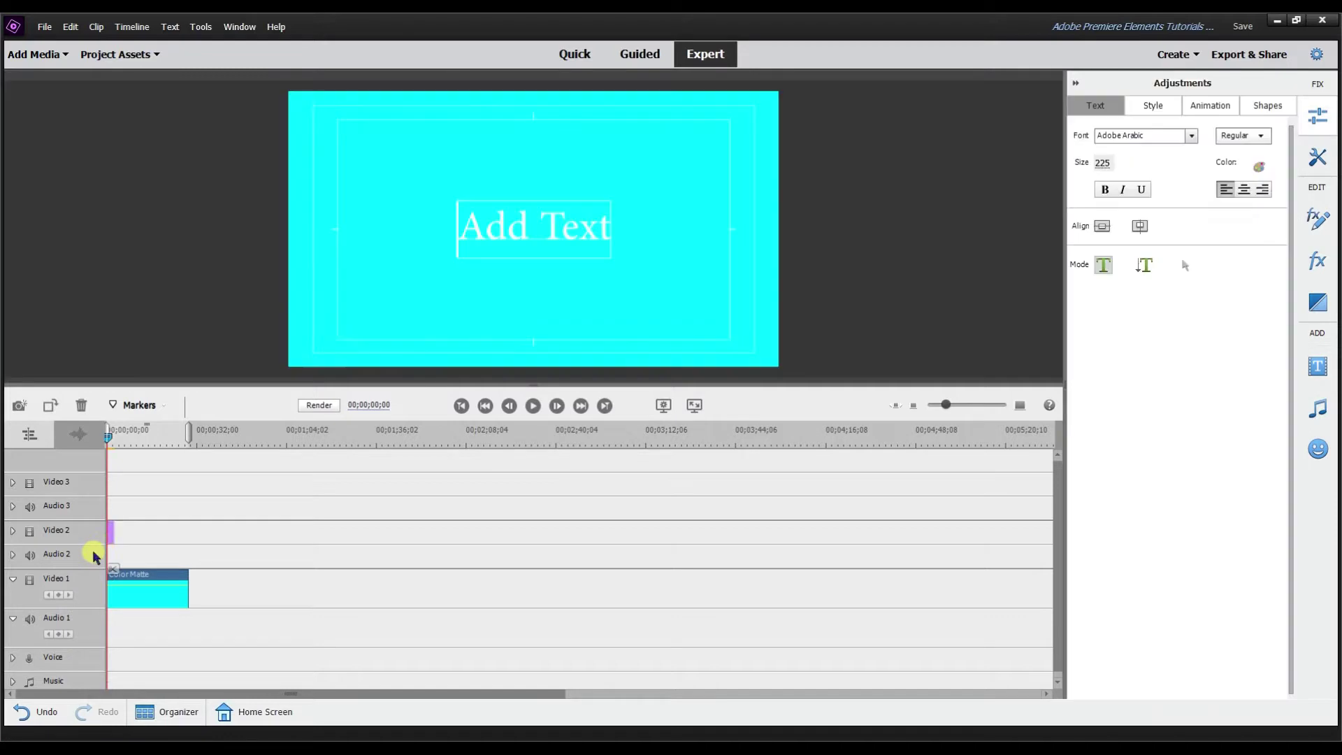
pyautogui.moveTo(468, 234); pyautogui.dragTo(611, 235)
pyautogui.click(1256, 166)
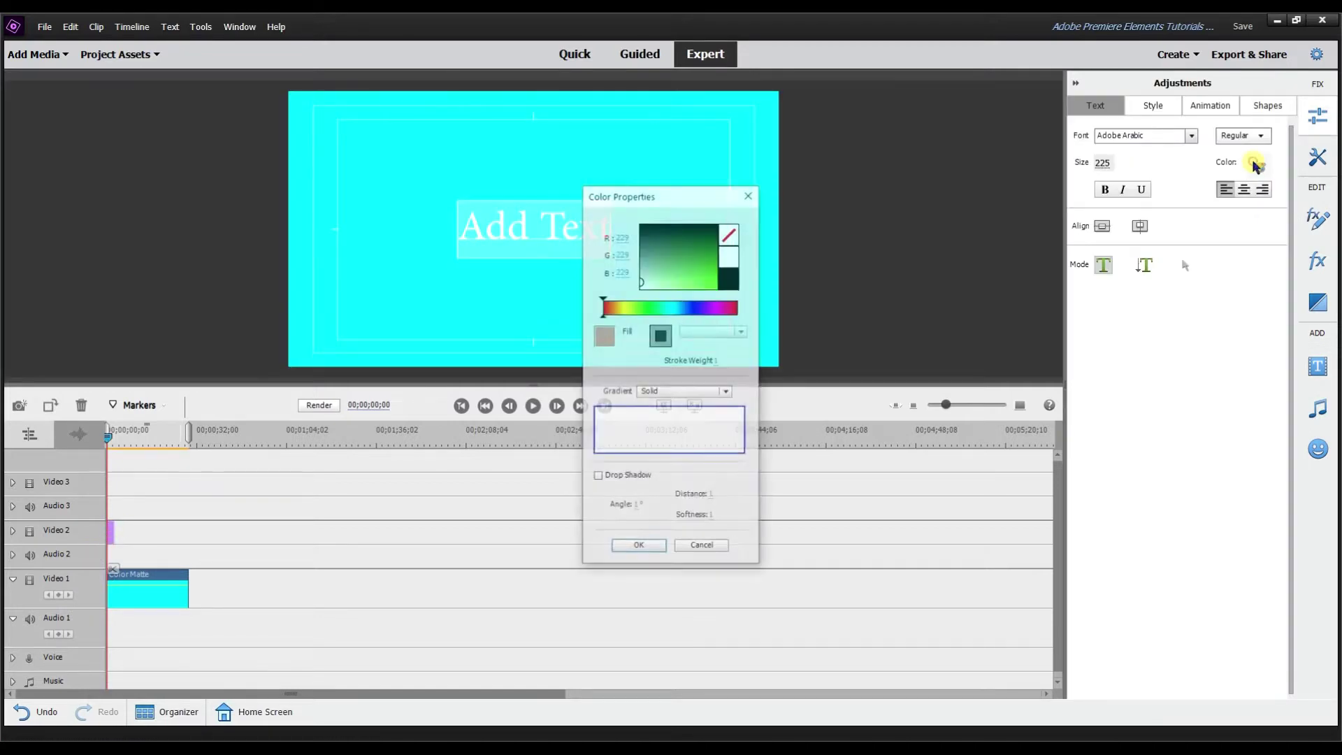
pyautogui.click(728, 279)
pyautogui.click(632, 546)
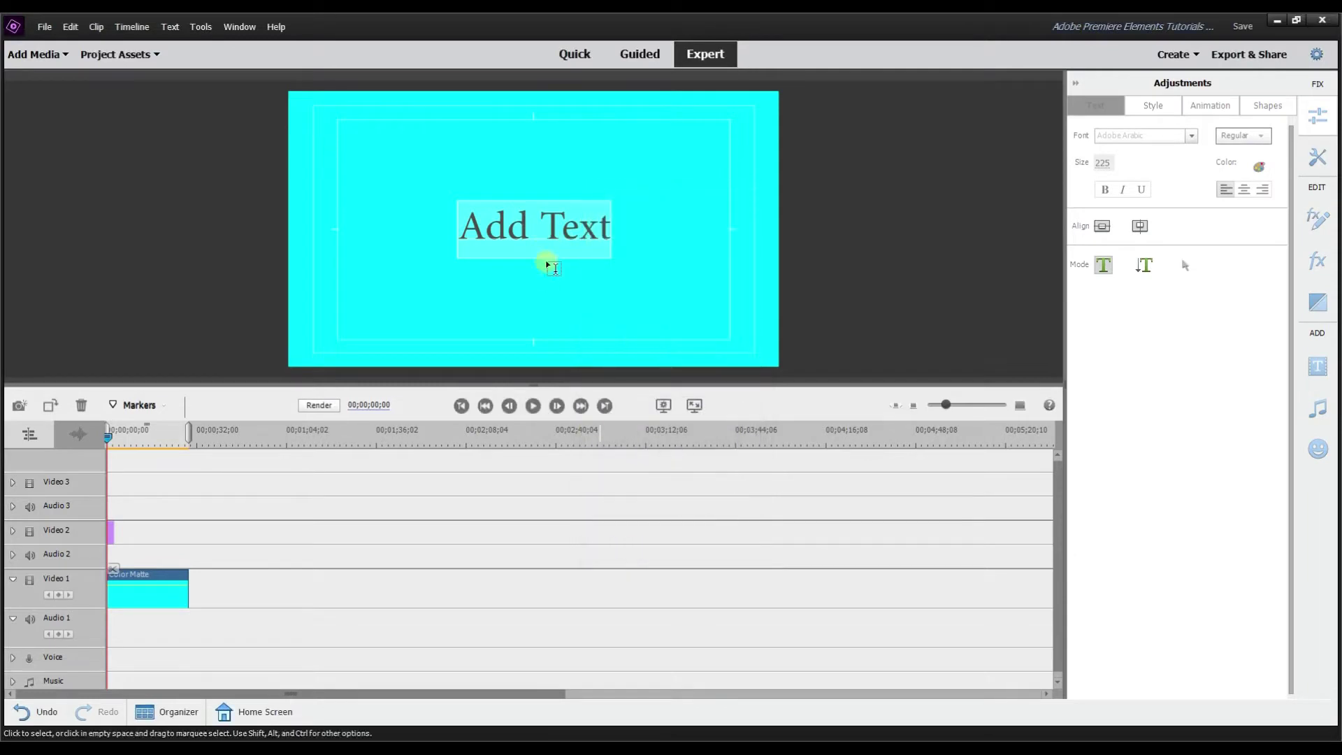
pyautogui.doubleClick(555, 238)
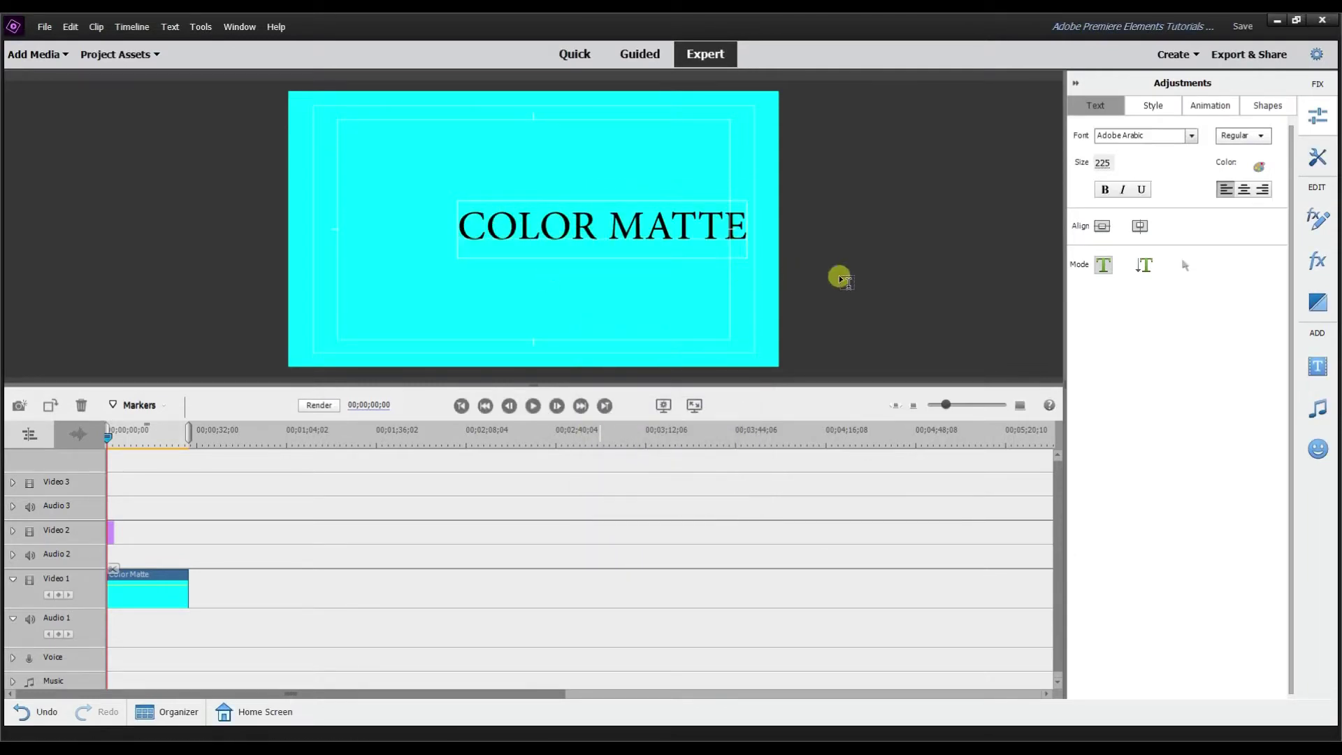
pyautogui.moveTo(624, 231); pyautogui.dragTo(565, 231)
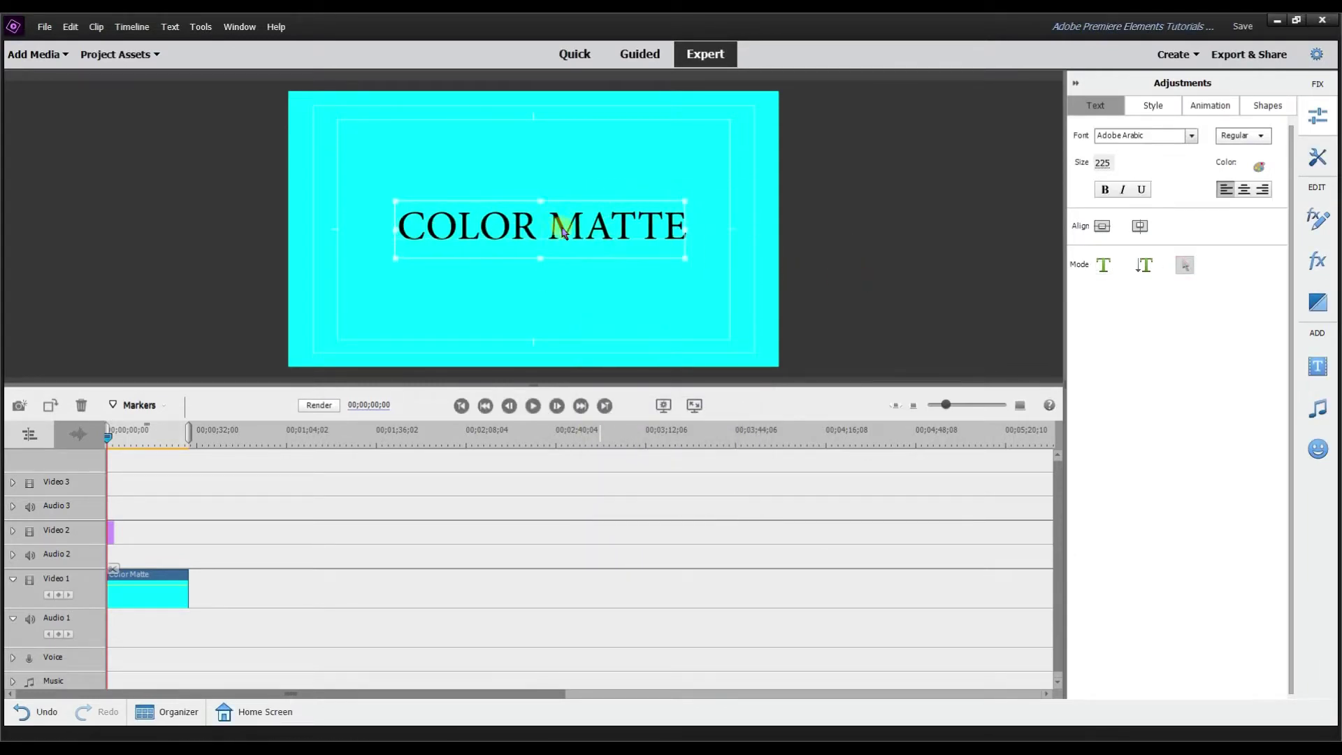
pyautogui.click(871, 198)
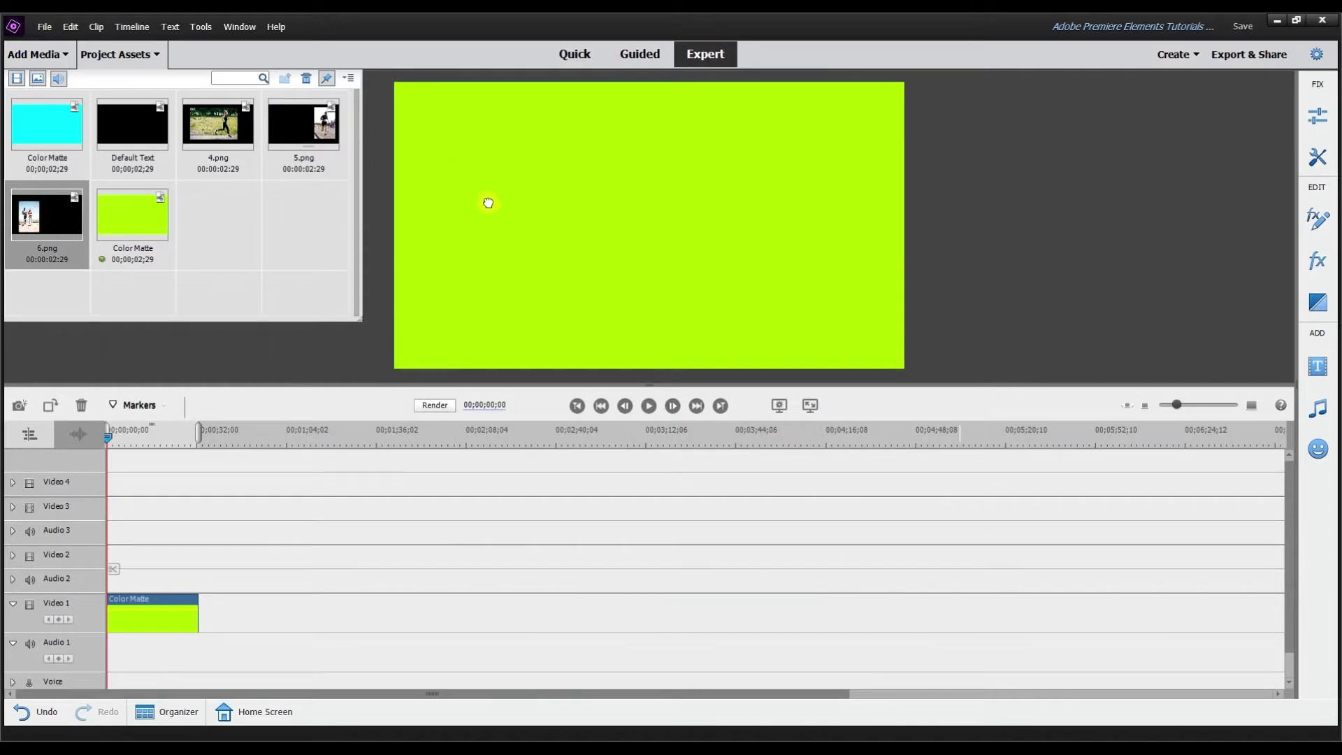
# Place 6.png on top of the green matte and shrink it toward the upper left
pyautogui.moveTo(489, 204); pyautogui.dragTo(491, 205)
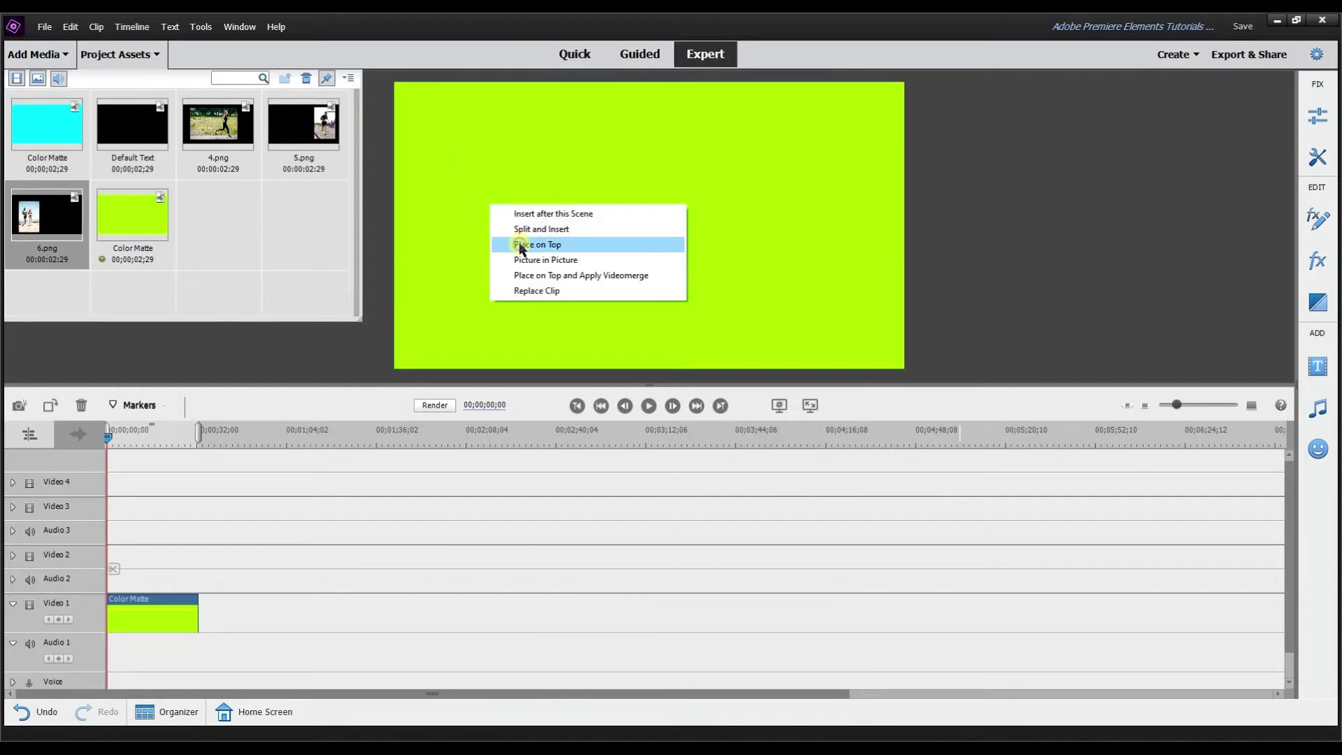
pyautogui.click(521, 244)
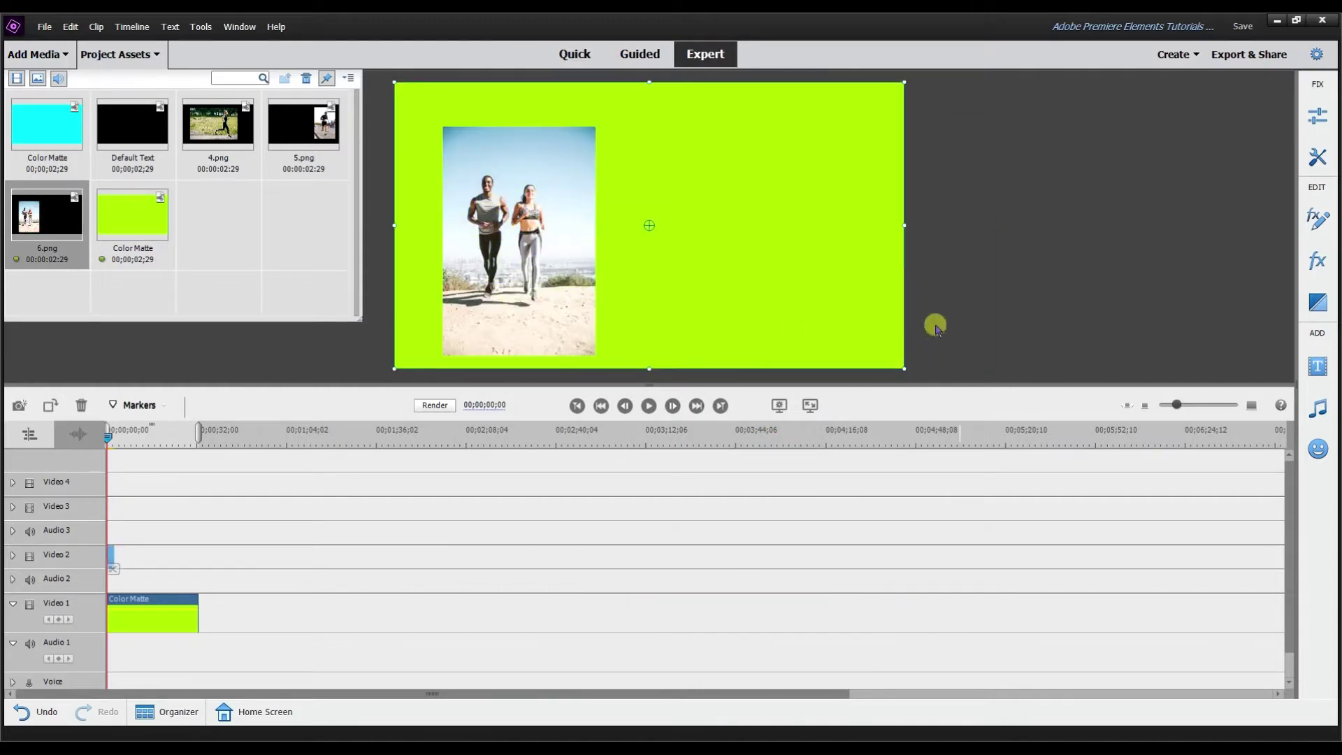
pyautogui.moveTo(904, 225); pyautogui.dragTo(464, 114)
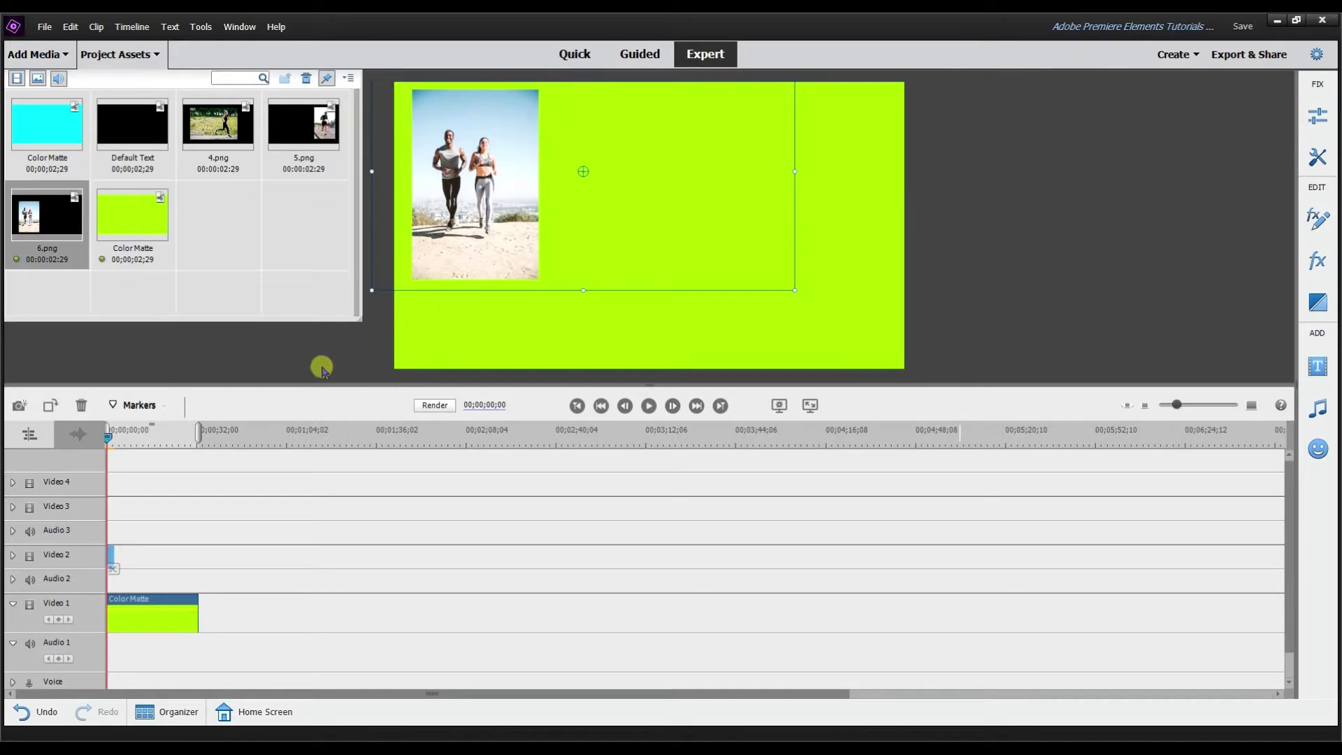
# Add 4.png on Video 3, shrink it and position it lower-left in the frame
pyautogui.moveTo(228, 170); pyautogui.dragTo(124, 529)
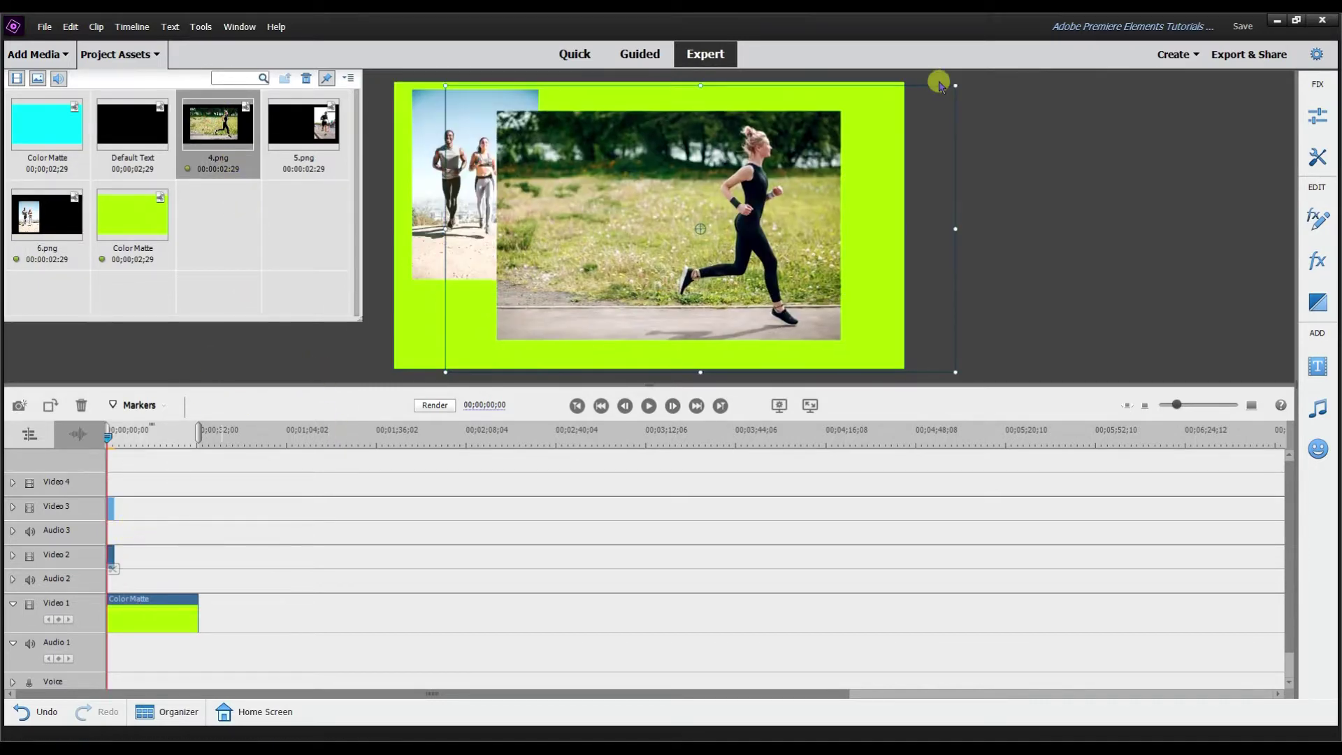
pyautogui.moveTo(954, 85); pyautogui.dragTo(865, 129)
pyautogui.moveTo(716, 191)
pyautogui.mouseDown()
pyautogui.moveTo(694, 197)
pyautogui.moveTo(711, 215)
pyautogui.mouseUp()
pyautogui.moveTo(447, 156); pyautogui.dragTo(438, 158)
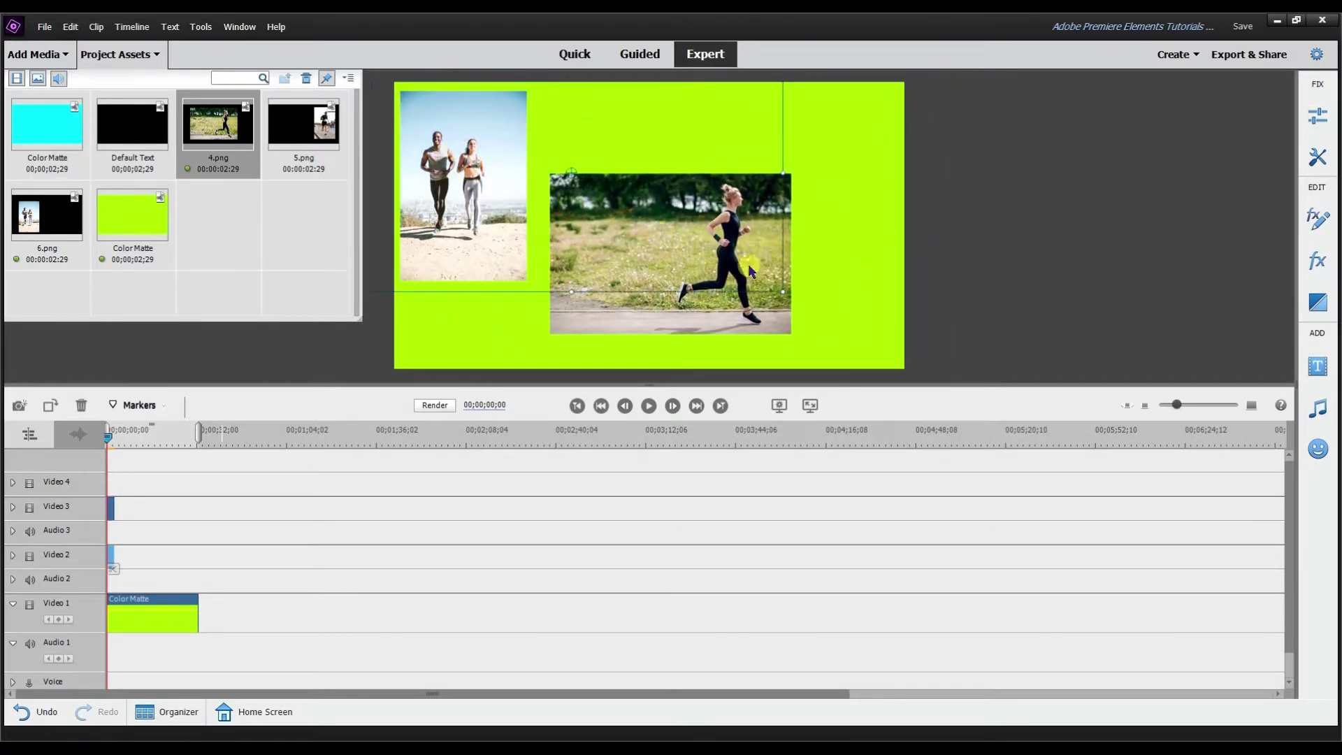
pyautogui.moveTo(699, 241); pyautogui.dragTo(694, 259)
# Add 5.png on Video 4, shrink it, and fine-tune the middle 4.png photo's size and position
pyautogui.moveTo(325, 139); pyautogui.dragTo(105, 479)
pyautogui.moveTo(902, 220)
pyautogui.mouseDown()
pyautogui.moveTo(937, 210)
pyautogui.moveTo(909, 201)
pyautogui.mouseUp()
pyautogui.click(573, 291)
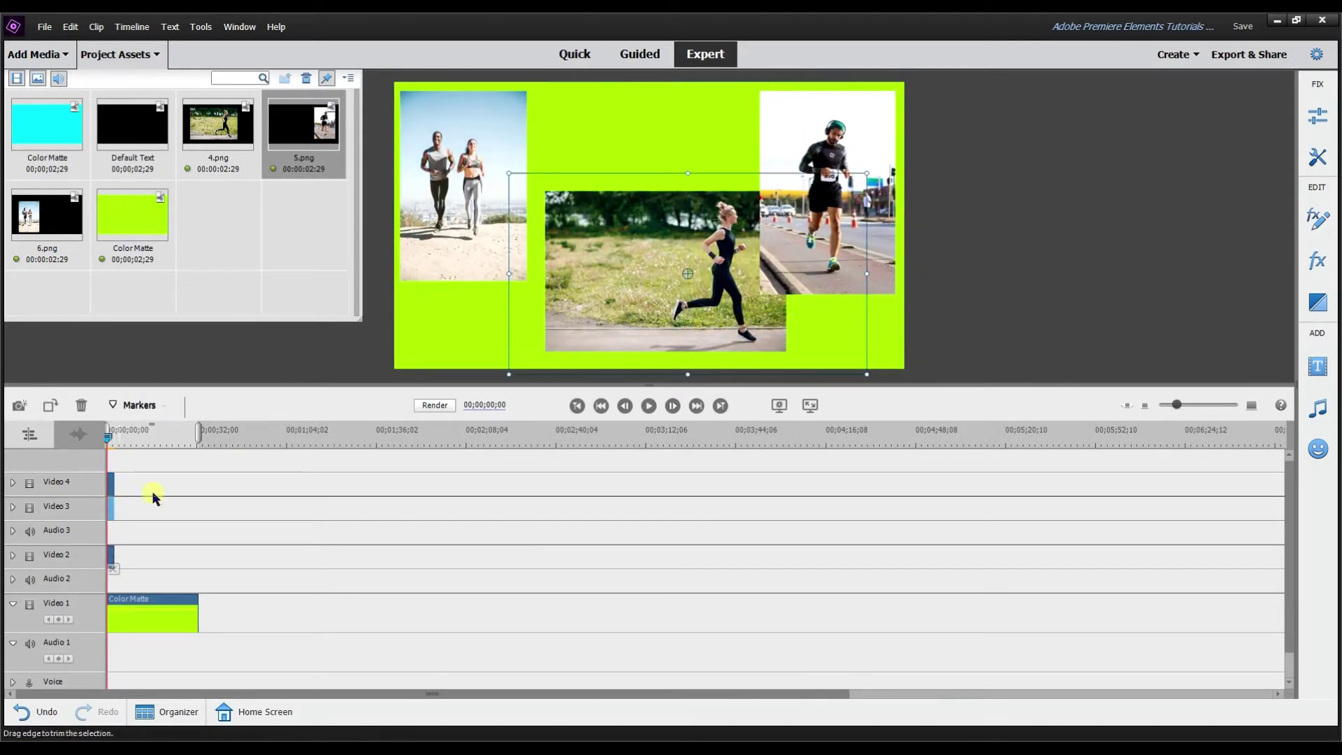
pyautogui.moveTo(625, 299); pyautogui.dragTo(562, 299)
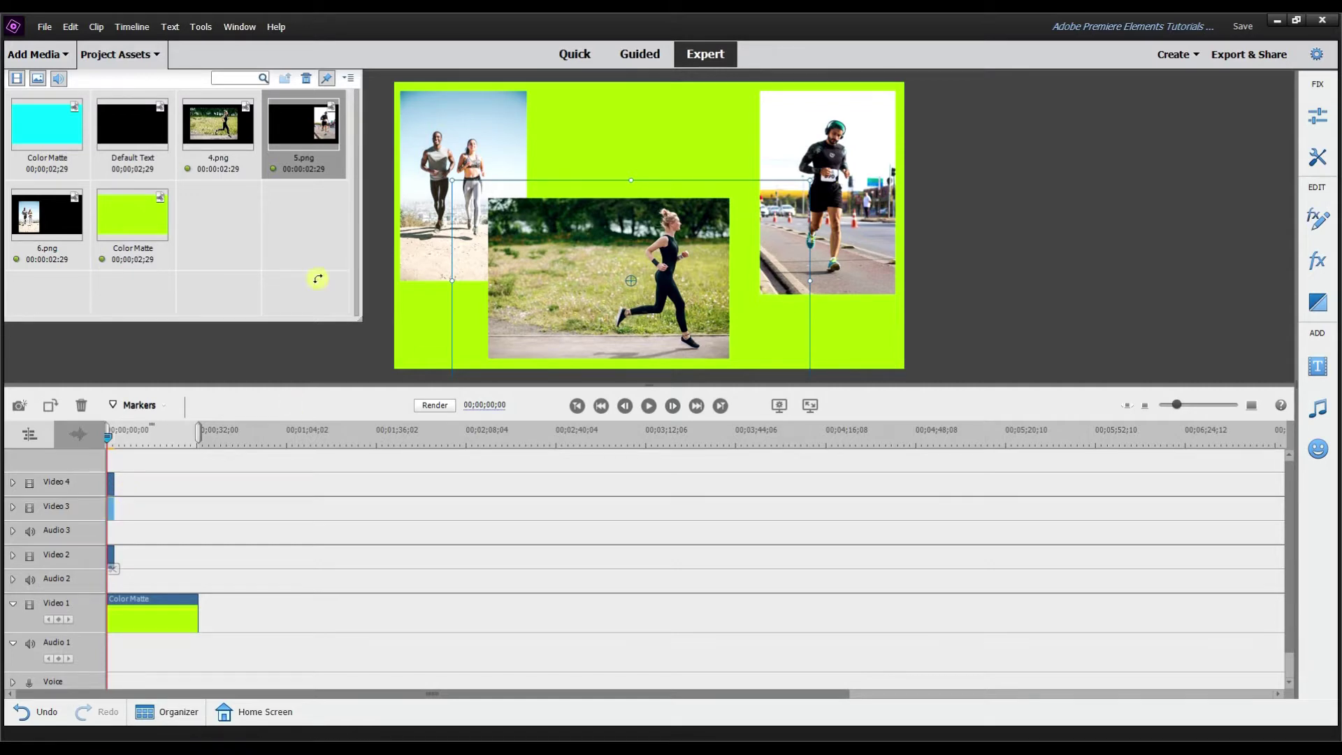
pyautogui.moveTo(525, 244)
pyautogui.mouseDown()
pyautogui.moveTo(557, 258)
pyautogui.moveTo(529, 259)
pyautogui.mouseUp()
pyautogui.moveTo(456, 171); pyautogui.dragTo(448, 168)
pyautogui.moveTo(577, 235); pyautogui.dragTo(591, 240)
pyautogui.click(678, 150)
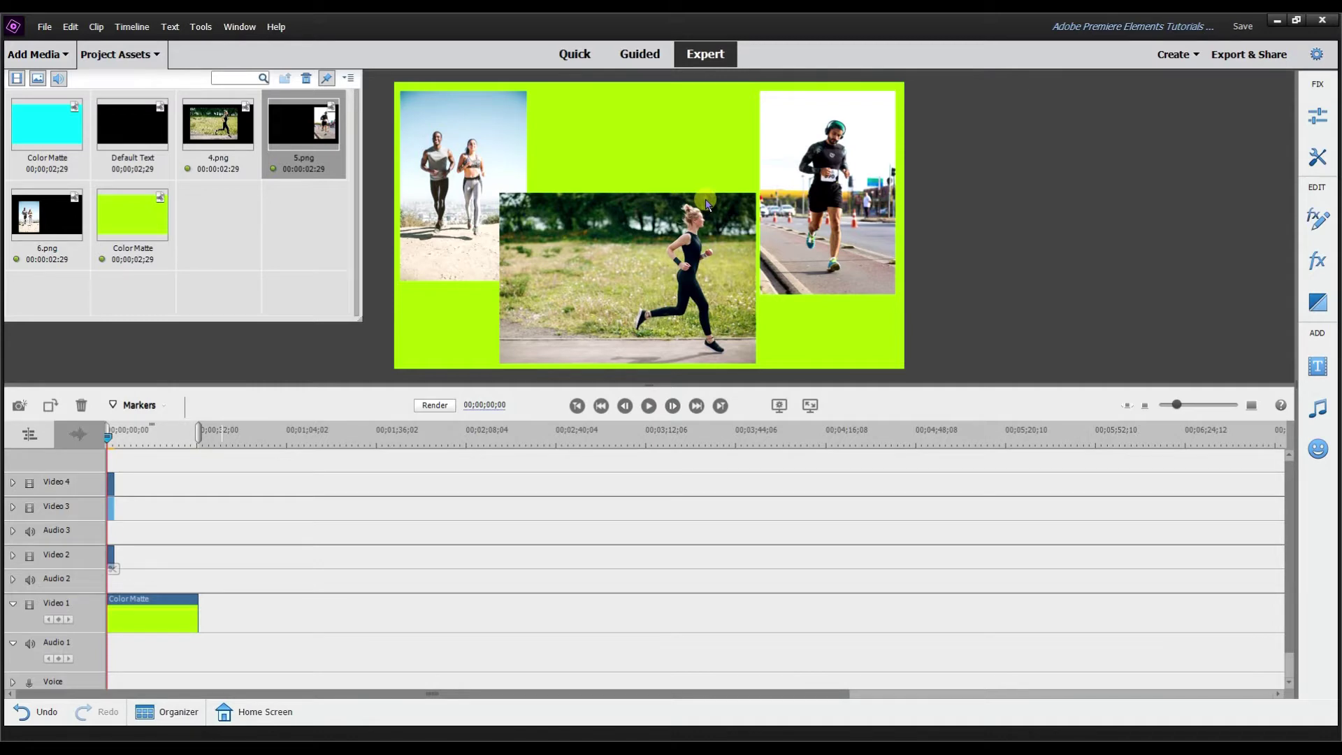
pyautogui.click(1317, 302)
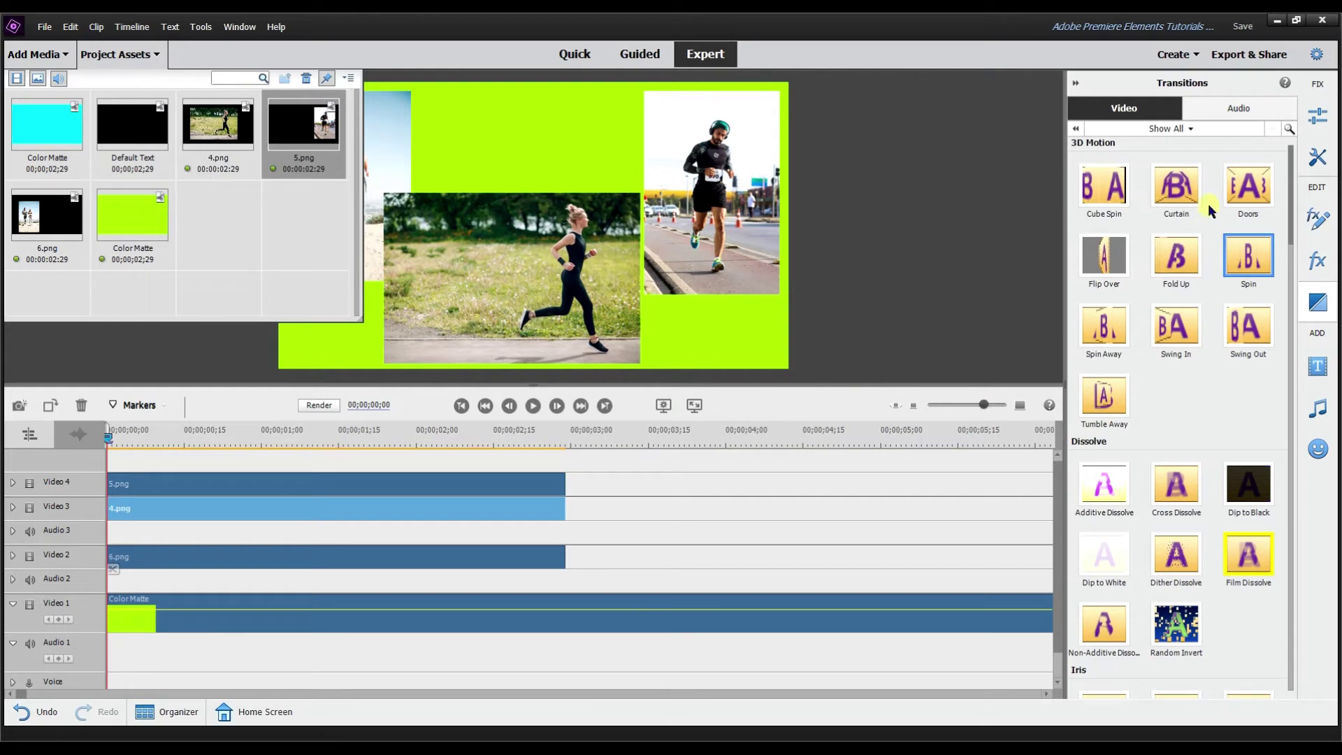
# Apply the Fold Up transition to the 4.png clip and preview it up to 00;00;03;00
pyautogui.moveTo(1176, 256); pyautogui.dragTo(113, 510)
pyautogui.click(274, 524)
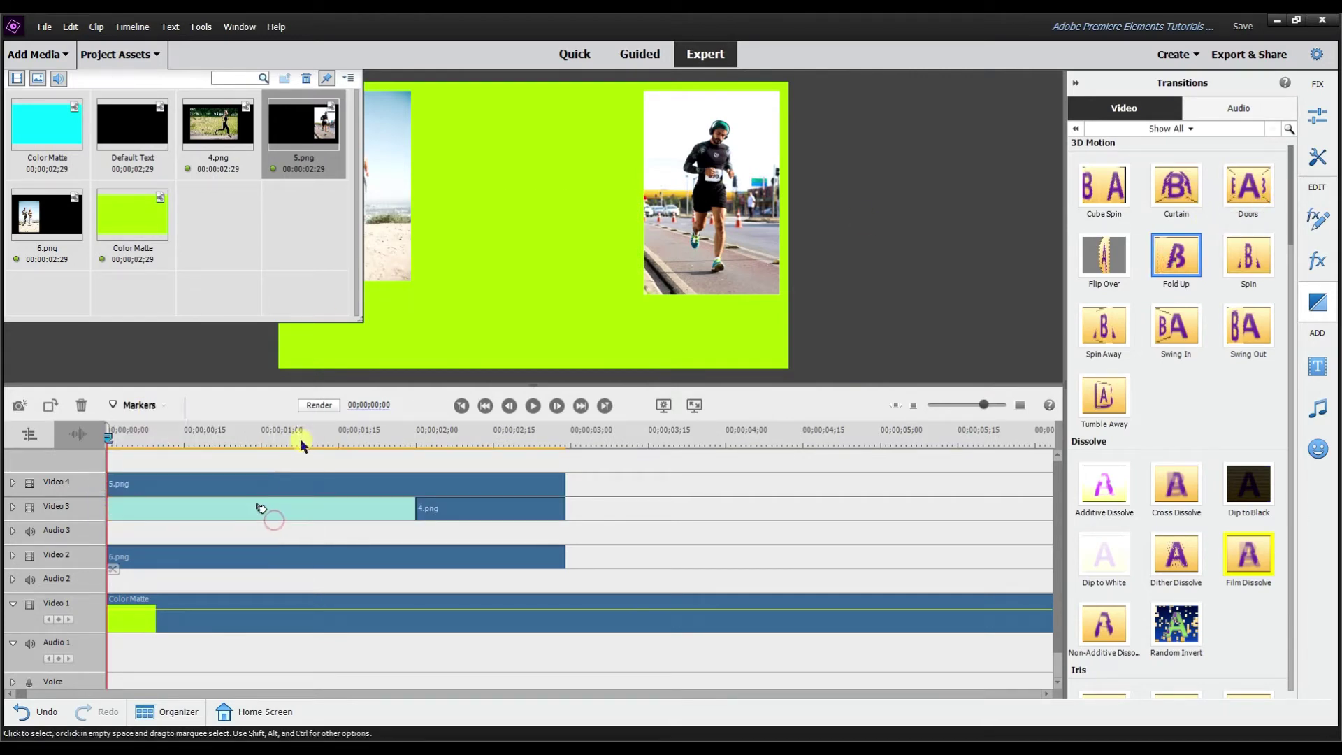
pyautogui.click(534, 406)
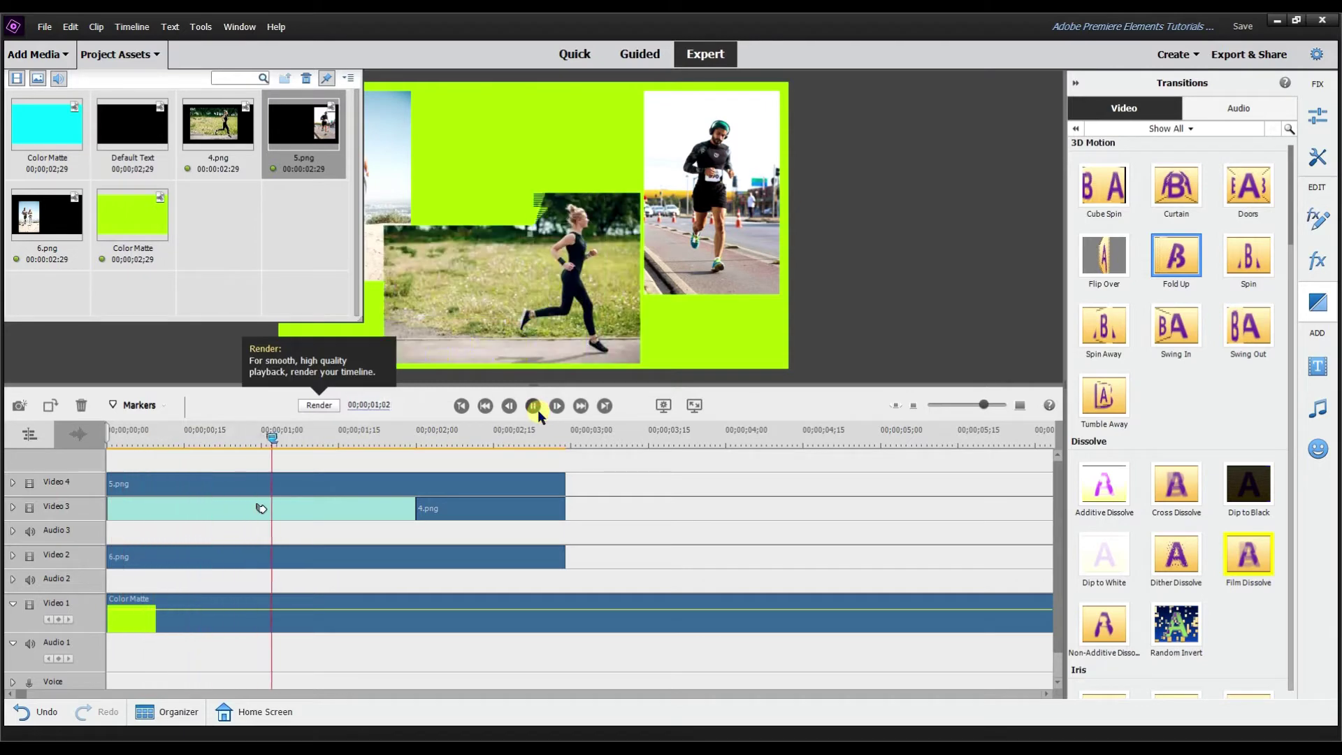
pyautogui.moveTo(622, 439); pyautogui.dragTo(571, 447)
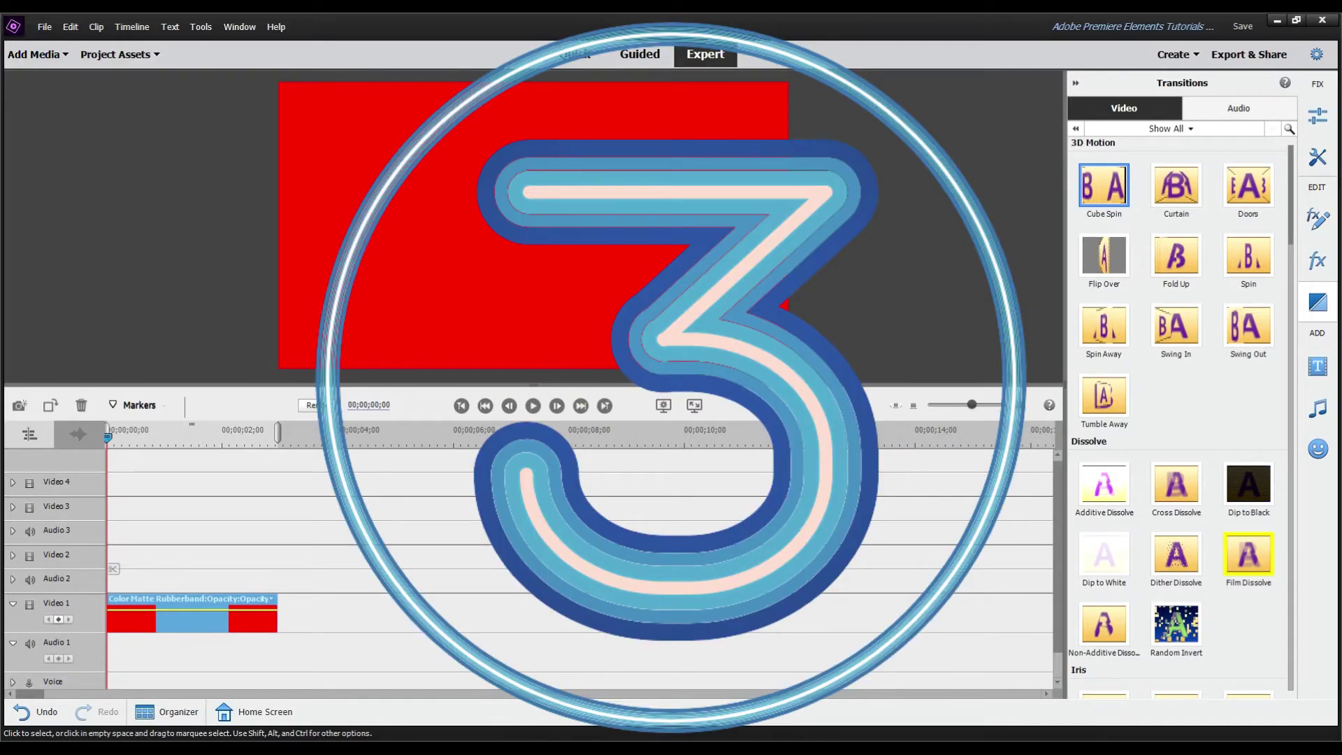
# Put Runnin 1.mp4 on Video 2 over the red matte and lengthen the matte to match
pyautogui.click(130, 53)
pyautogui.moveTo(318, 147); pyautogui.dragTo(111, 572)
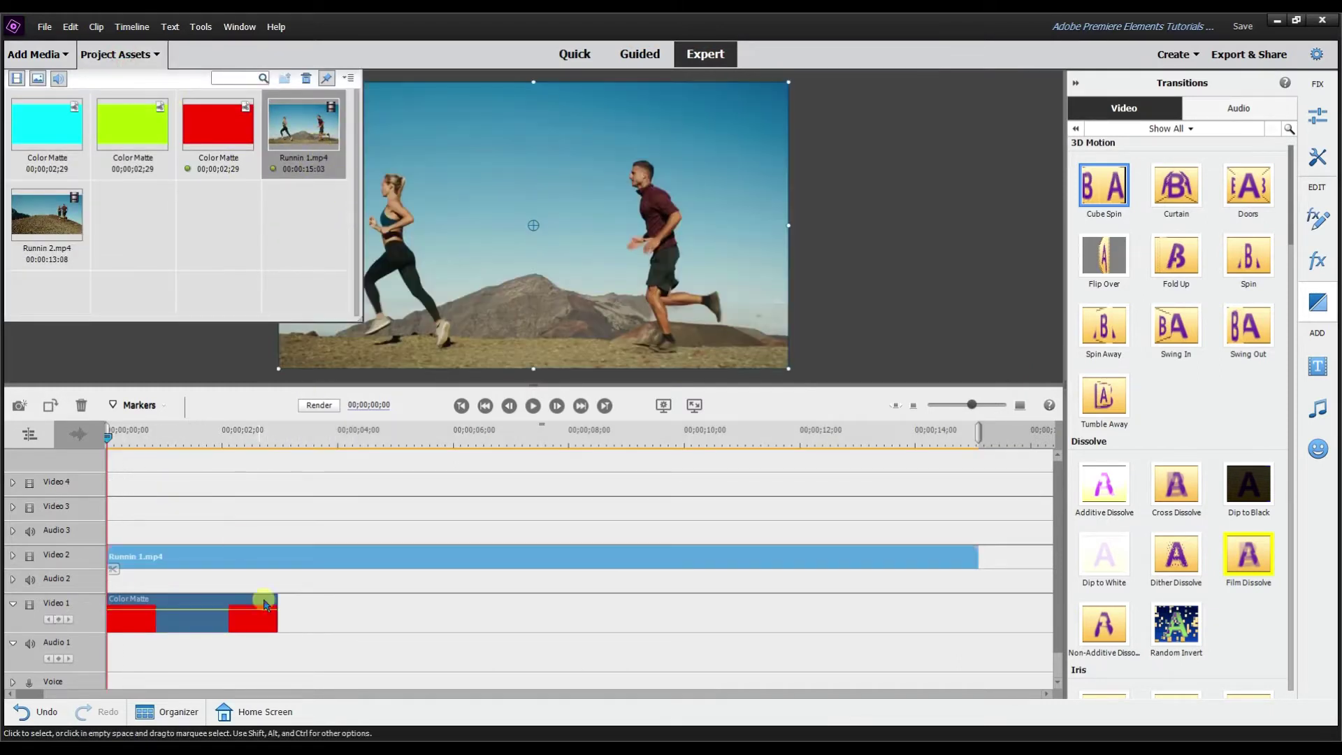
pyautogui.moveTo(279, 612); pyautogui.dragTo(980, 598)
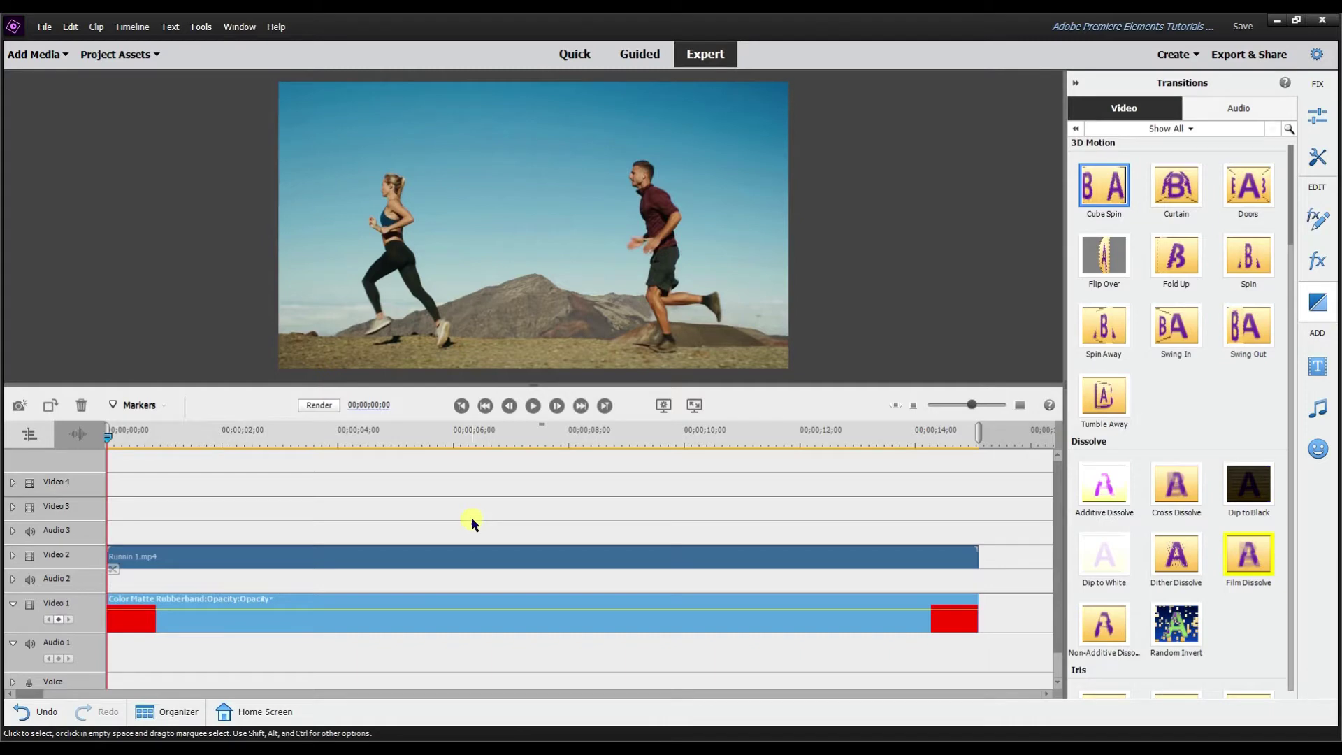
# Set the running clip's Motion Scale to 90 in Applied Effects
pyautogui.click(1317, 116)
pyautogui.click(1316, 264)
pyautogui.click(1147, 121)
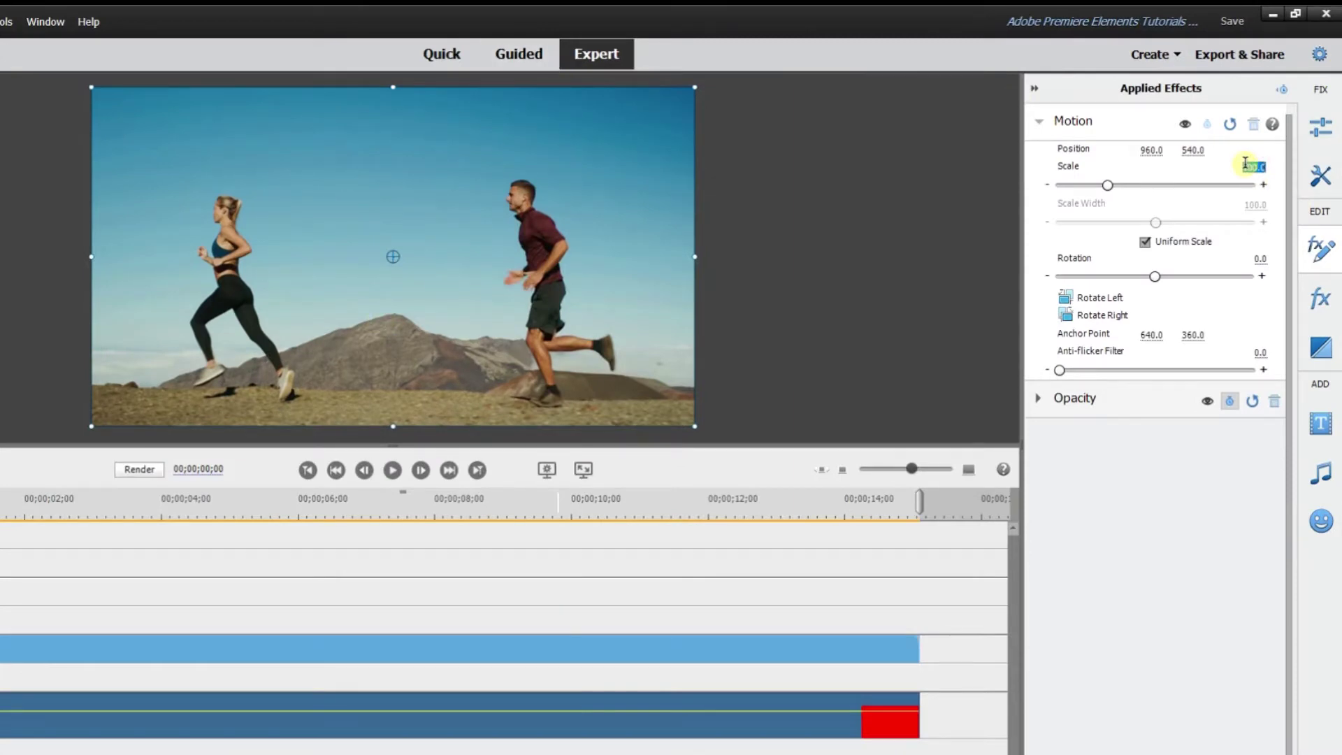
pyautogui.press('Return')
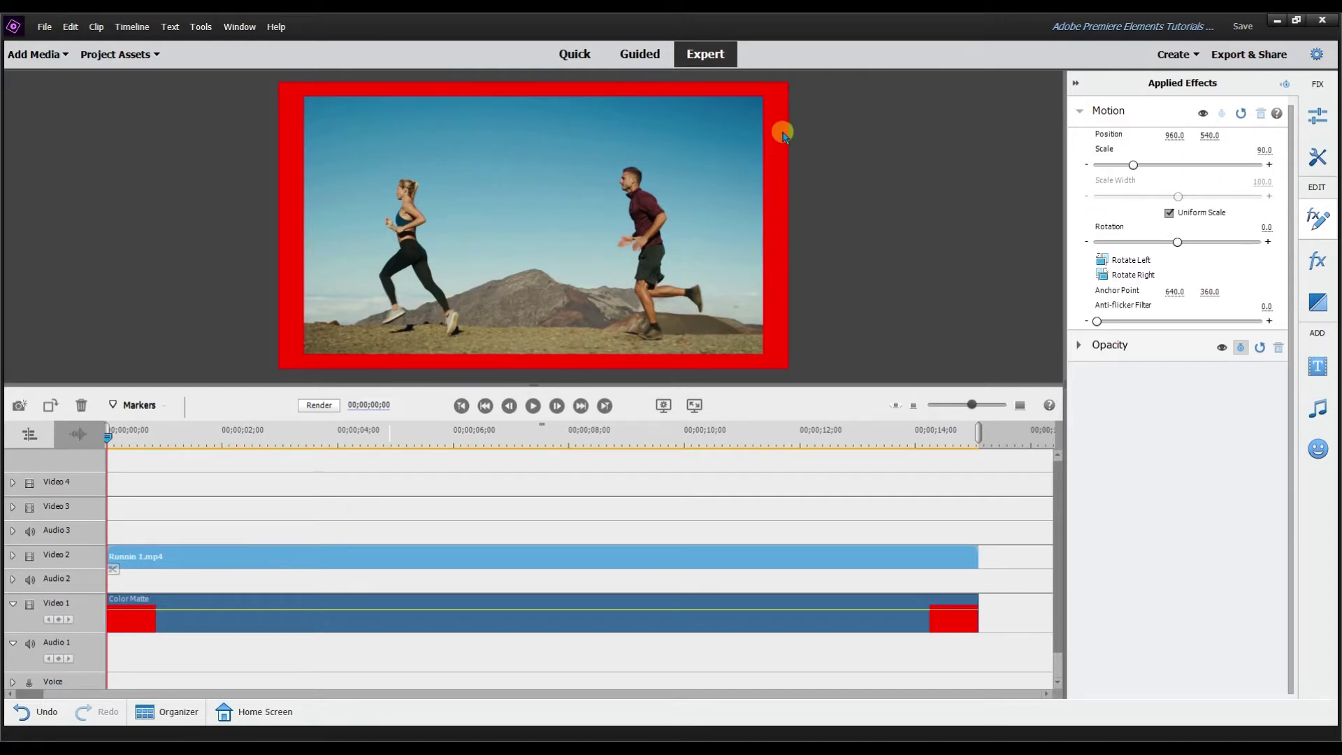
pyautogui.click(1263, 151)
pyautogui.write('98')
pyautogui.press('Return')
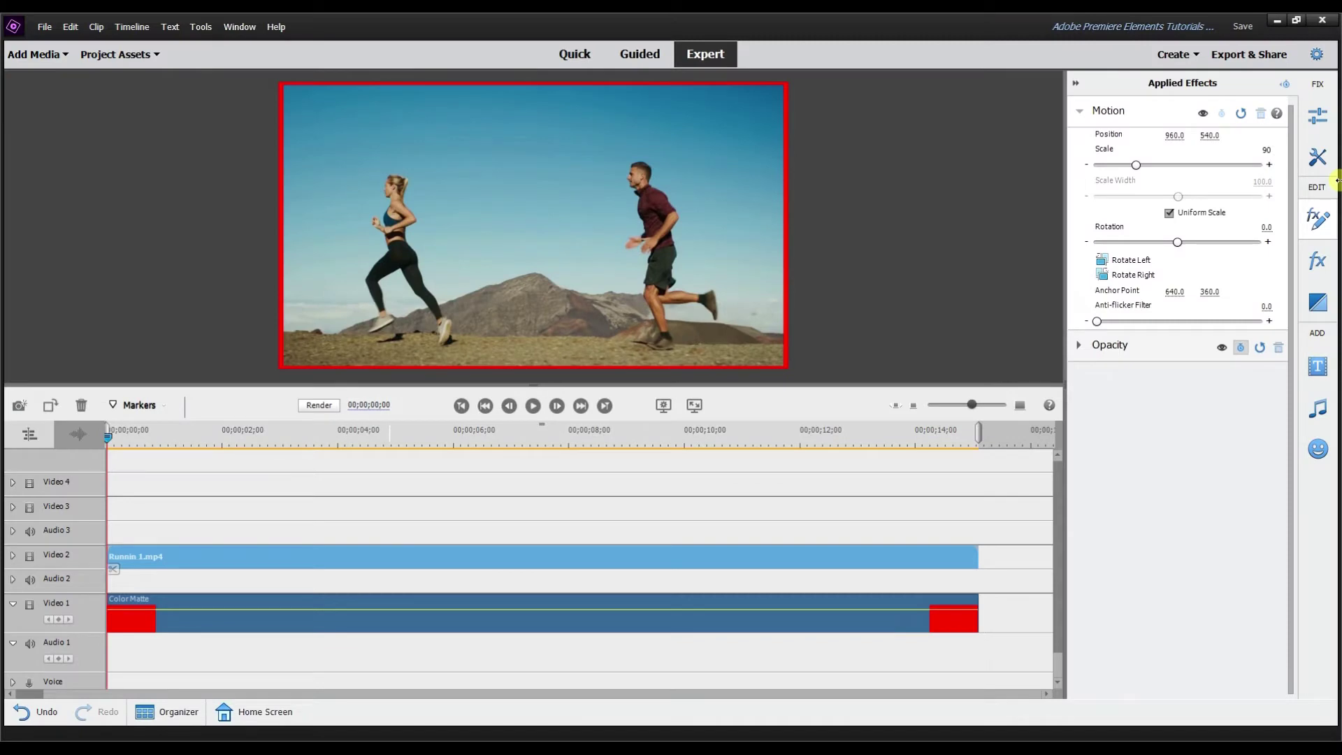
pyautogui.press('Return')
# Nudge the running clip slightly up in the monitor (Position 949.4, 497.8)
pyautogui.click(472, 239)
pyautogui.moveTo(477, 258); pyautogui.dragTo(474, 247)
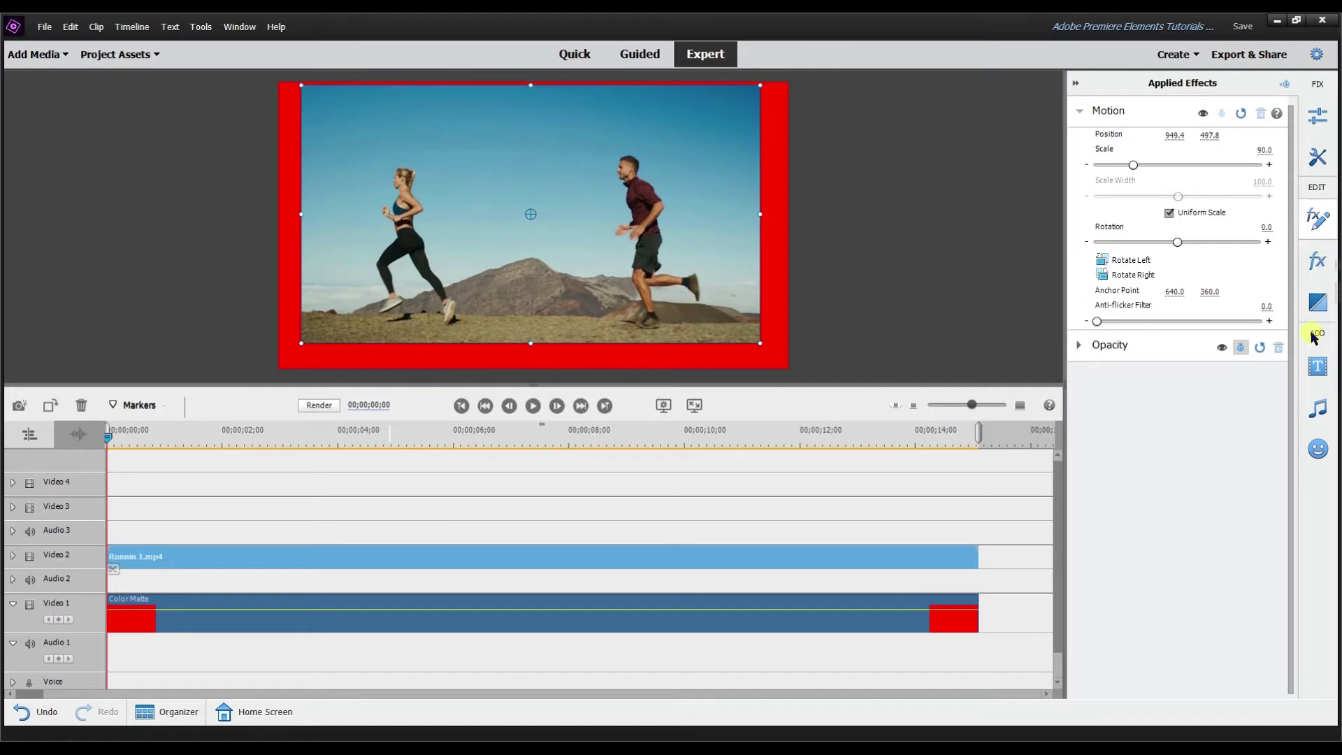
pyautogui.click(1317, 365)
# Add a RUNNING title on Video 3, shrink it, move it low, and extend its clip
pyautogui.moveTo(459, 407); pyautogui.dragTo(266, 507)
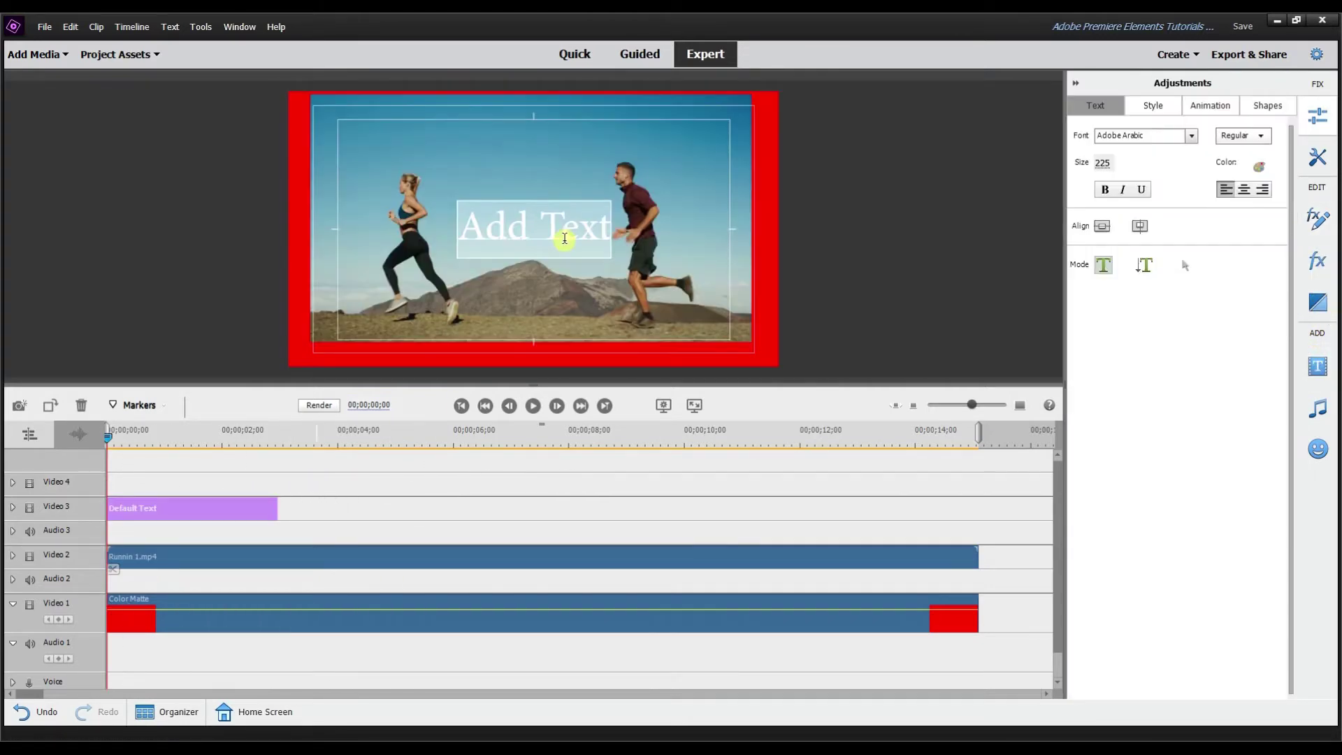
pyautogui.press('BackSpace')
pyautogui.write('RUNNING')
pyautogui.press('Escape')
pyautogui.moveTo(637, 208); pyautogui.dragTo(550, 352)
pyautogui.moveTo(277, 509); pyautogui.dragTo(978, 511)
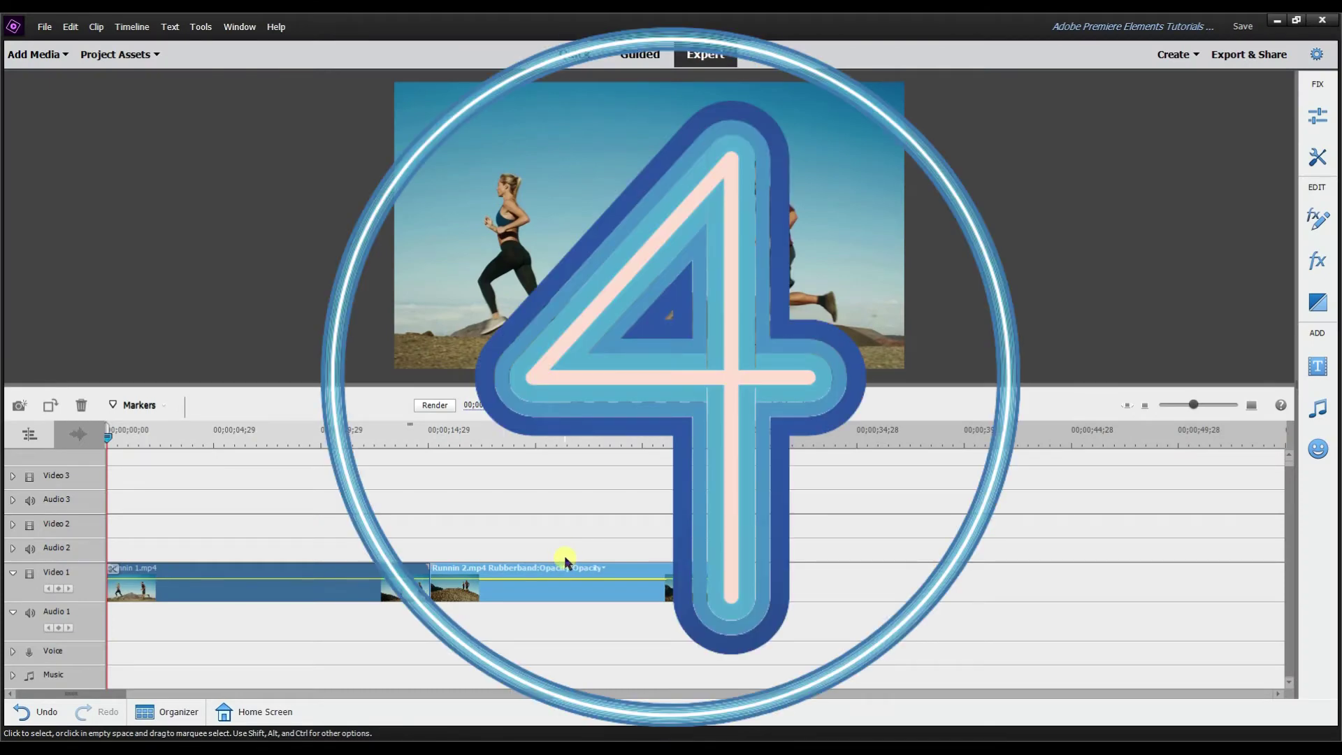
# Drop the red Color Matte onto Video 2 at the clip join near 14s
pyautogui.moveTo(329, 470); pyautogui.dragTo(356, 489)
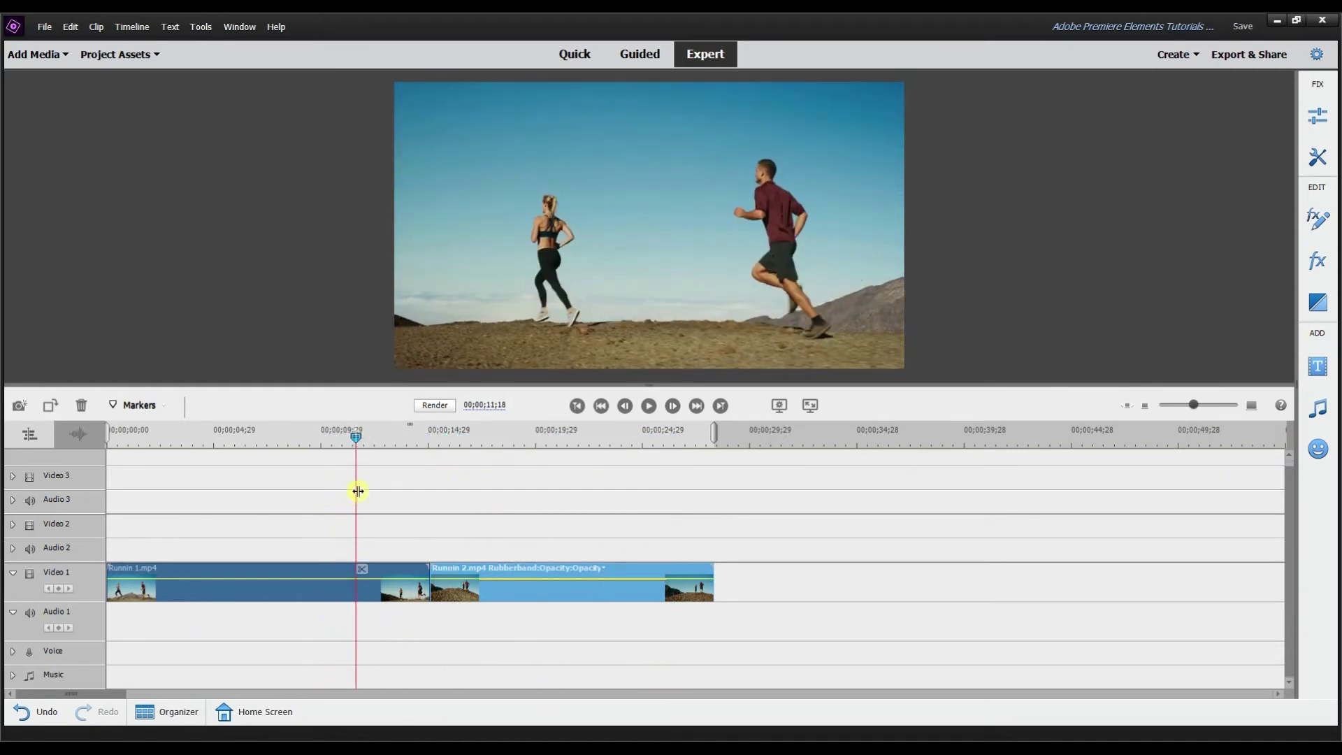
pyautogui.click(90, 54)
pyautogui.moveTo(195, 131); pyautogui.dragTo(404, 552)
pyautogui.moveTo(355, 435); pyautogui.dragTo(404, 464)
pyautogui.click(152, 48)
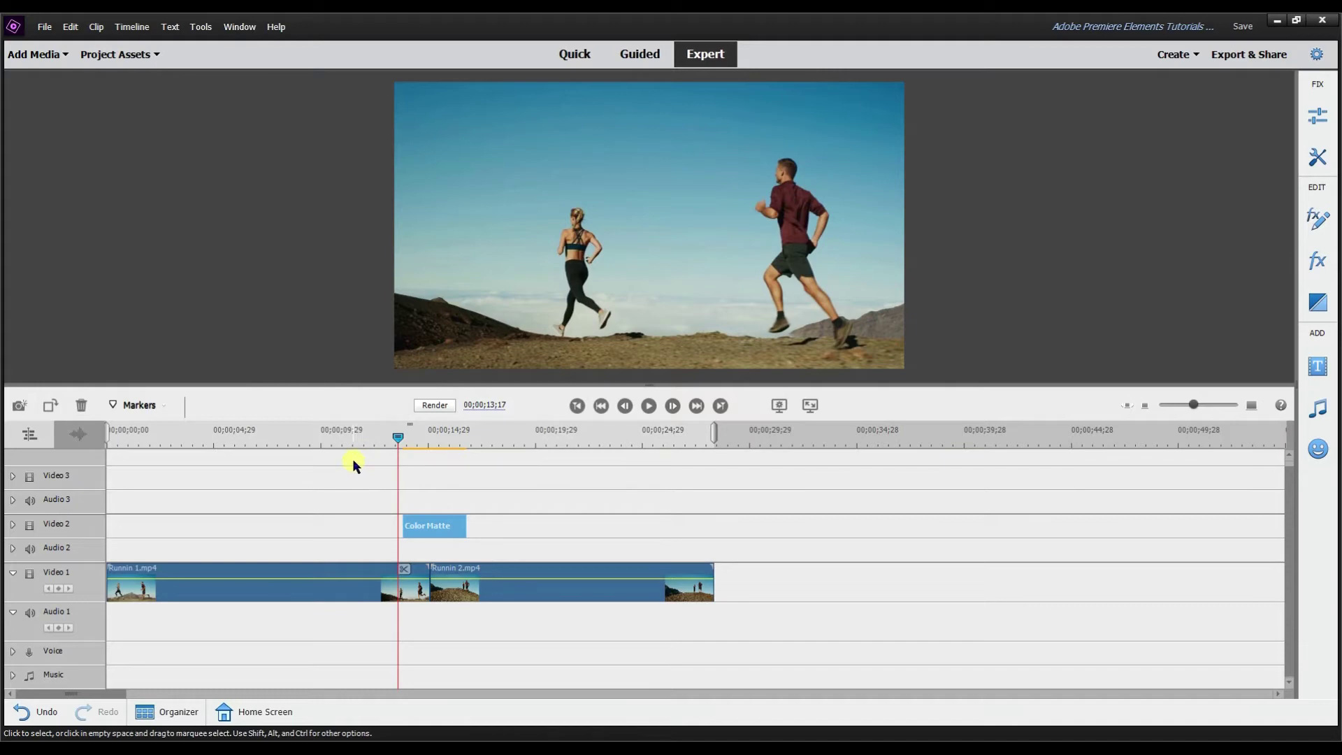
# Trim the red Color Matte's start and end around the cut and show its Motion keyframes
pyautogui.moveTo(454, 525); pyautogui.dragTo(450, 524)
pyautogui.click(1162, 120)
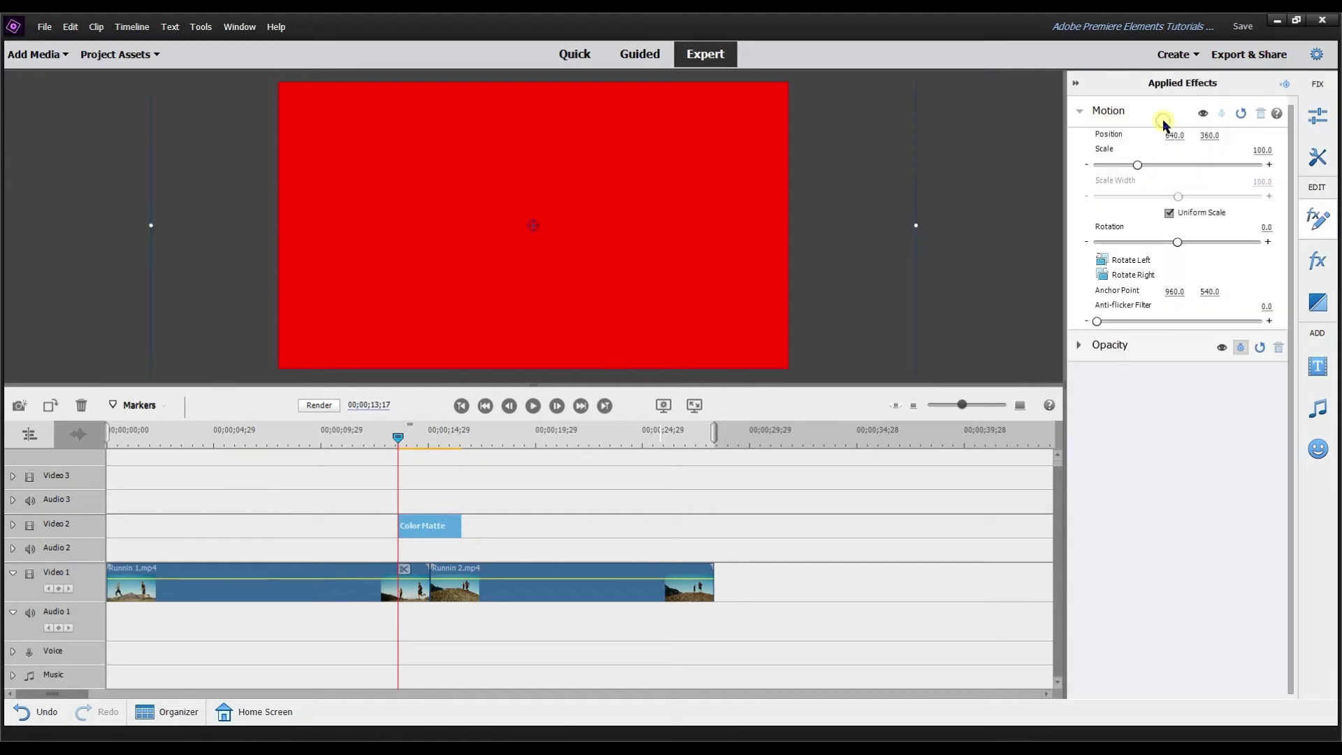
pyautogui.click(1283, 85)
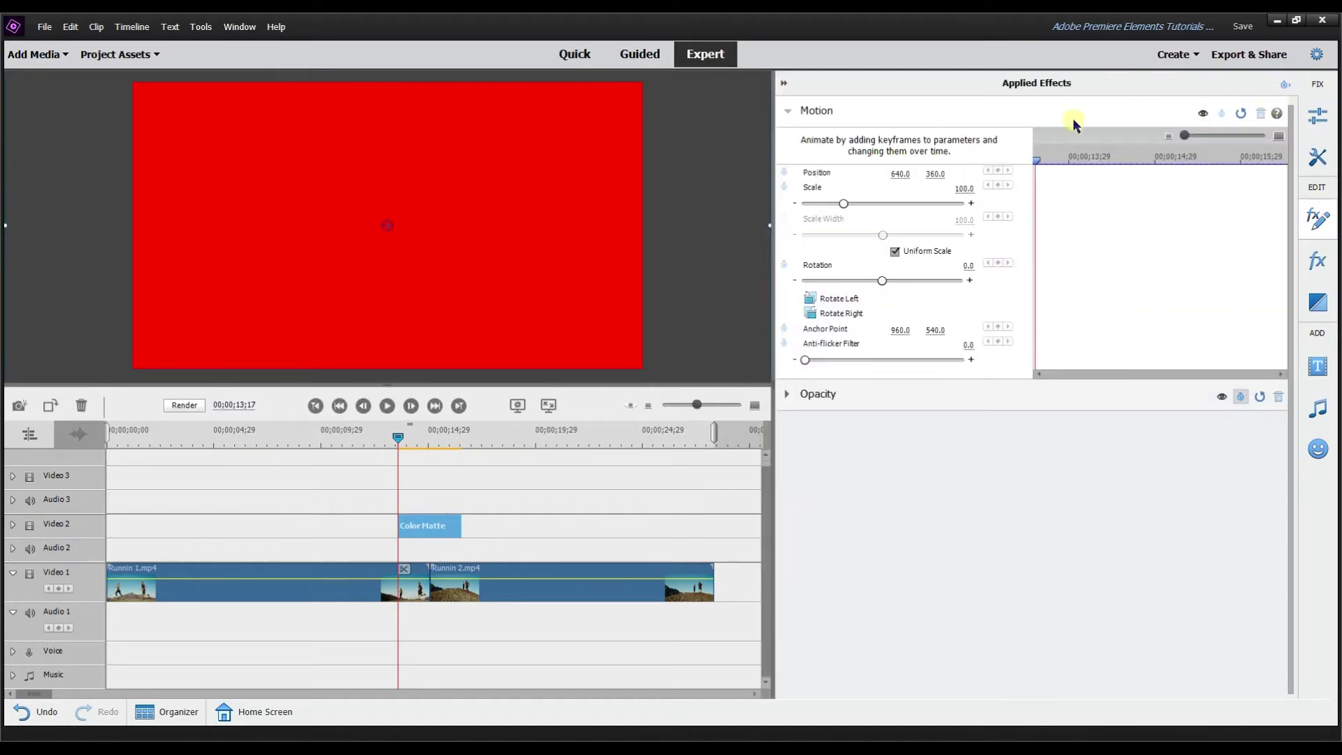
pyautogui.press('=')
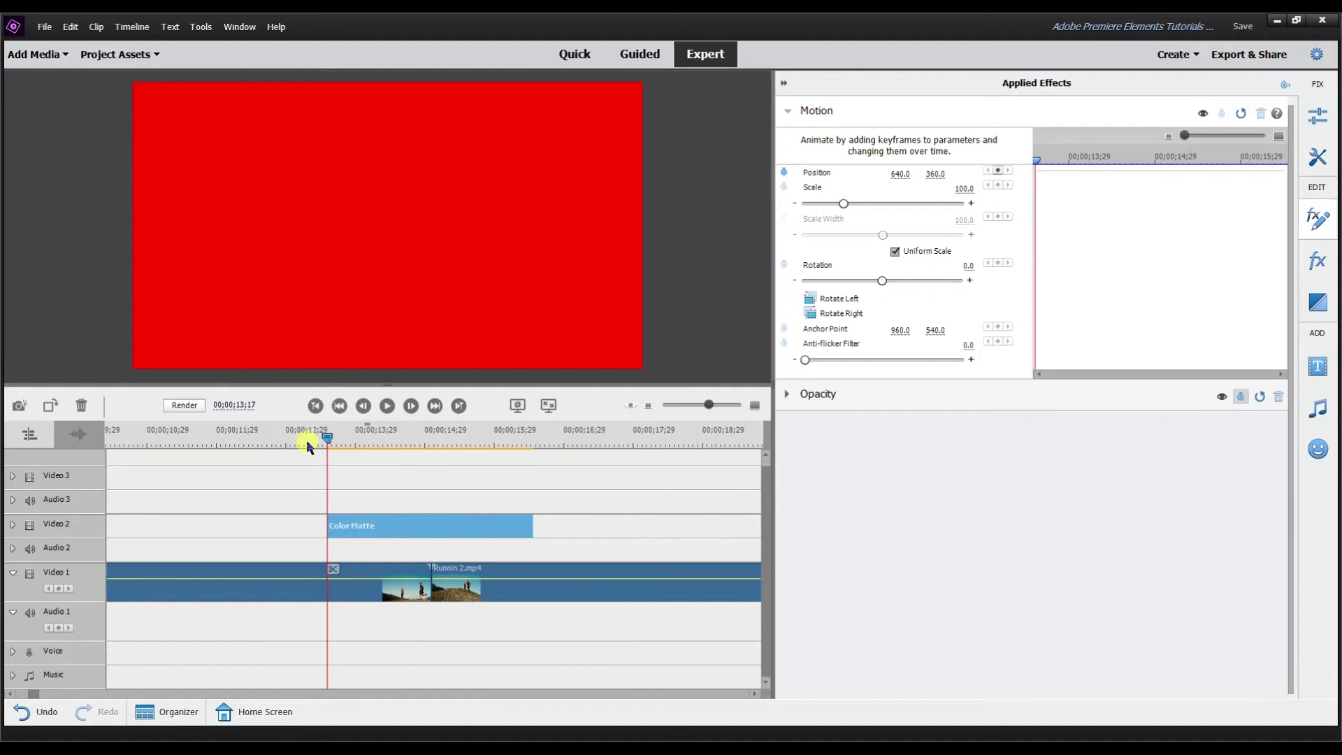
pyautogui.click(724, 229)
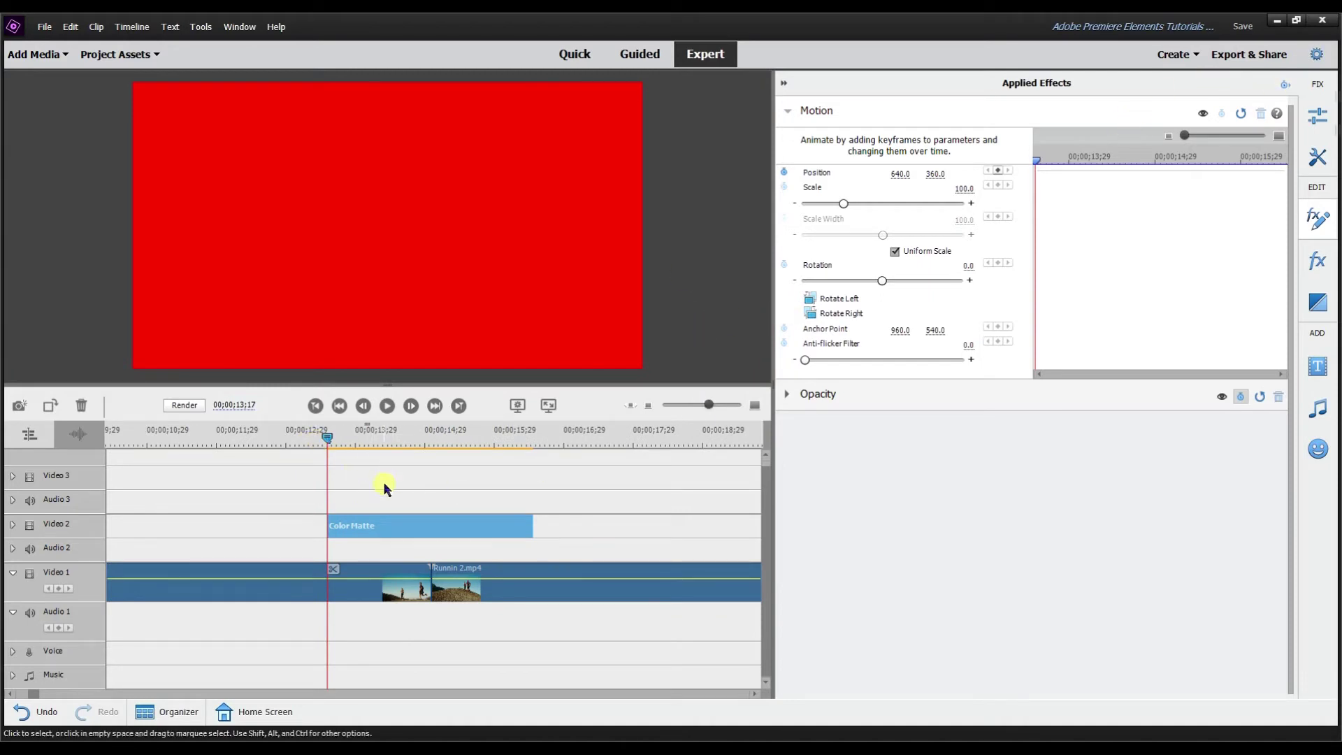
pyautogui.moveTo(321, 521); pyautogui.dragTo(385, 524)
pyautogui.moveTo(530, 525); pyautogui.dragTo(486, 529)
pyautogui.moveTo(419, 455); pyautogui.dragTo(392, 467)
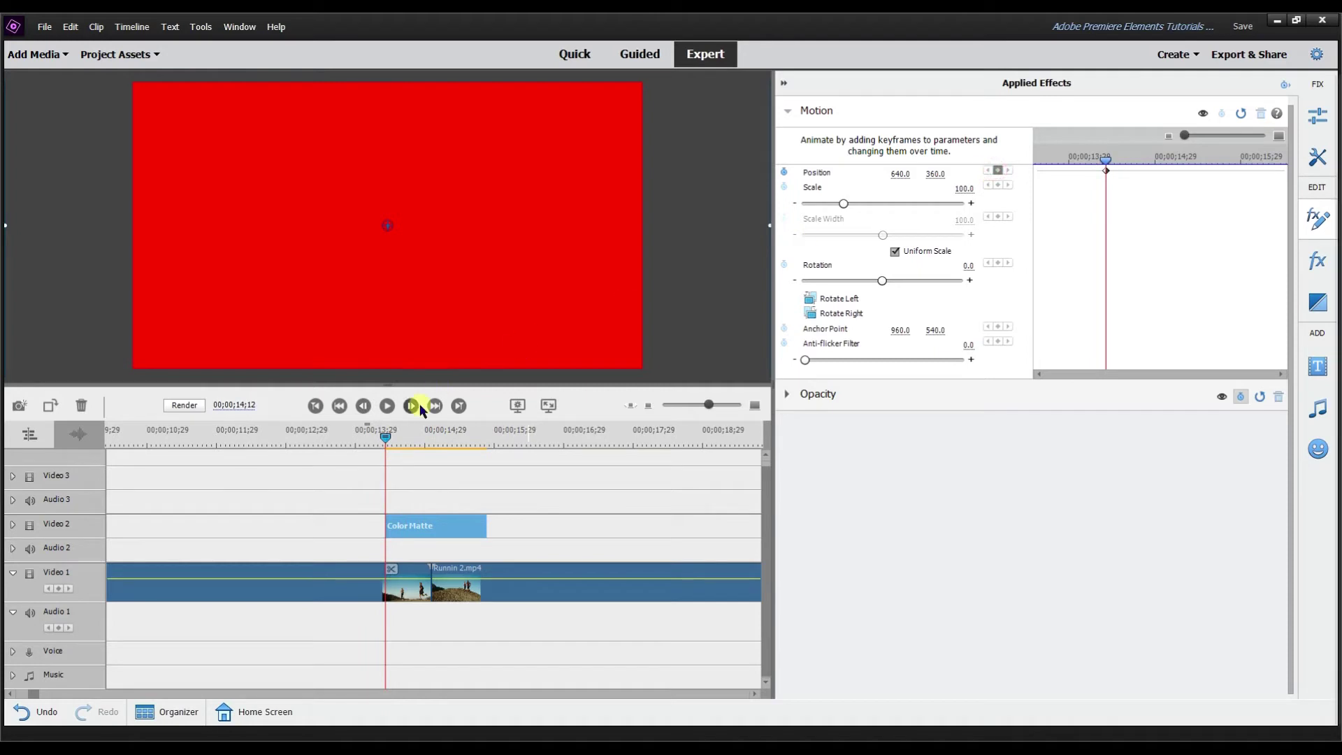
# Keyframe the matte's Position off-screen right at its start and off-screen left at its end
pyautogui.moveTo(387, 442); pyautogui.dragTo(487, 448)
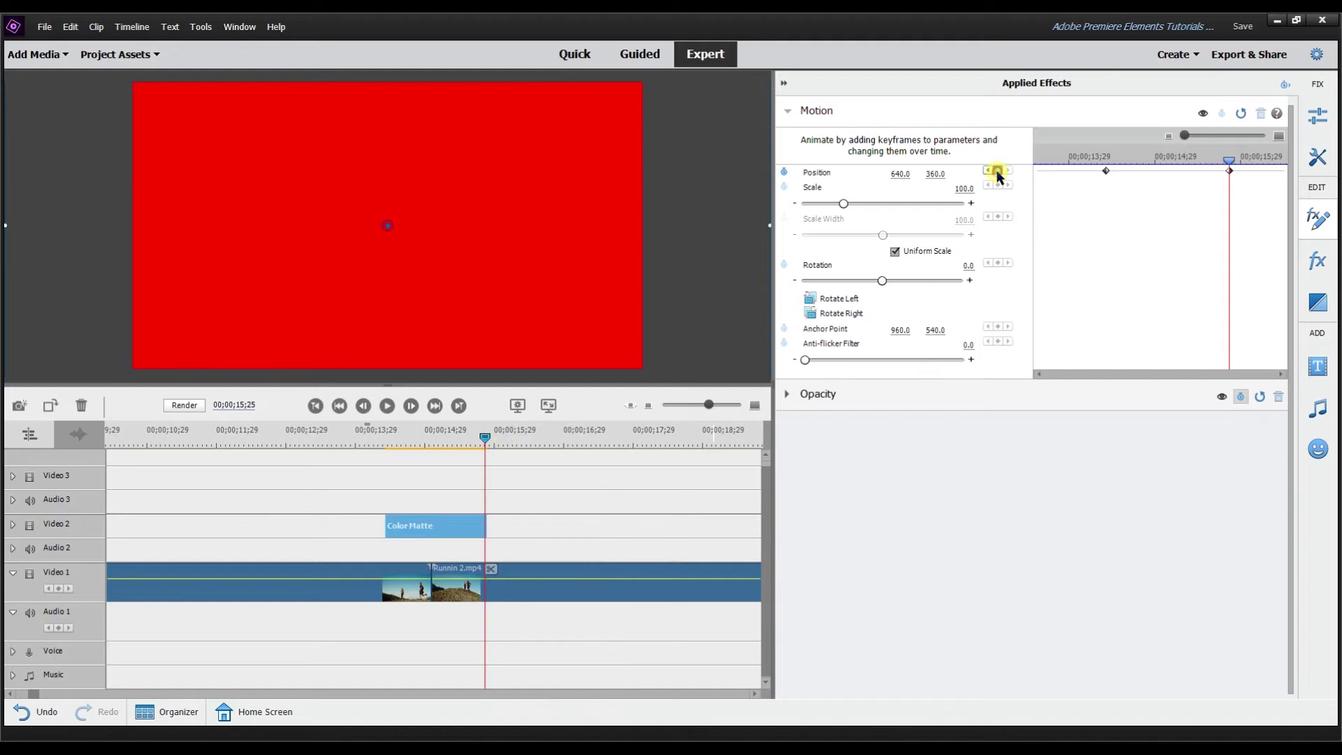
pyautogui.moveTo(1219, 164)
pyautogui.mouseDown()
pyautogui.moveTo(1051, 162)
pyautogui.moveTo(1108, 166)
pyautogui.mouseUp()
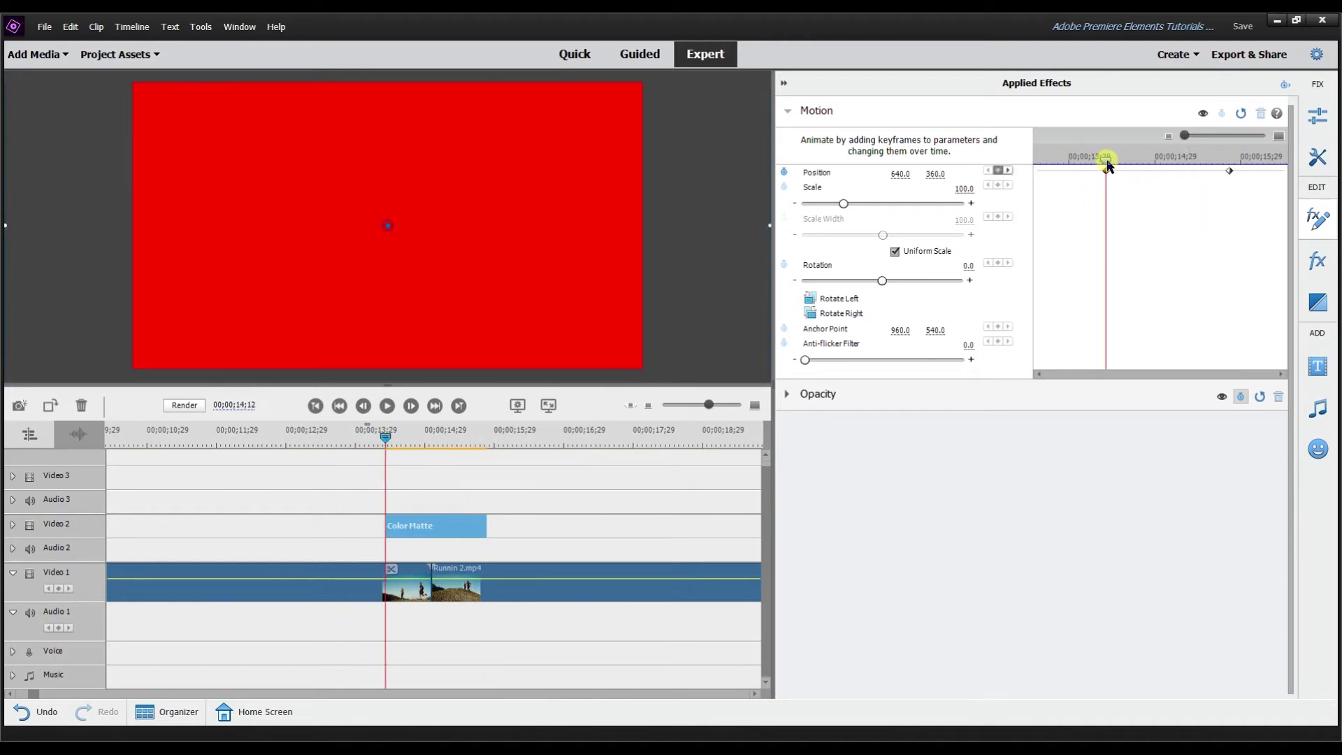
pyautogui.moveTo(449, 224); pyautogui.dragTo(787, 215)
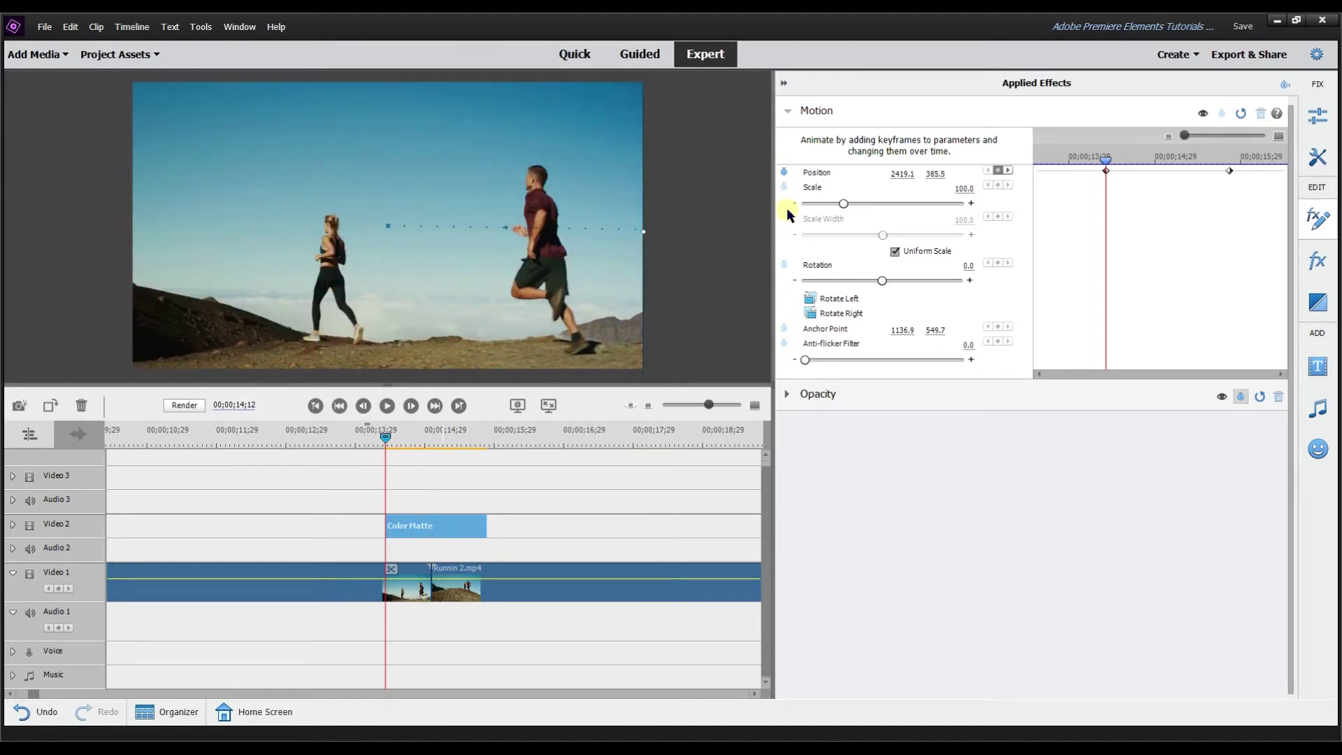
pyautogui.moveTo(386, 439); pyautogui.dragTo(485, 442)
pyautogui.moveTo(515, 184); pyautogui.dragTo(6, 180)
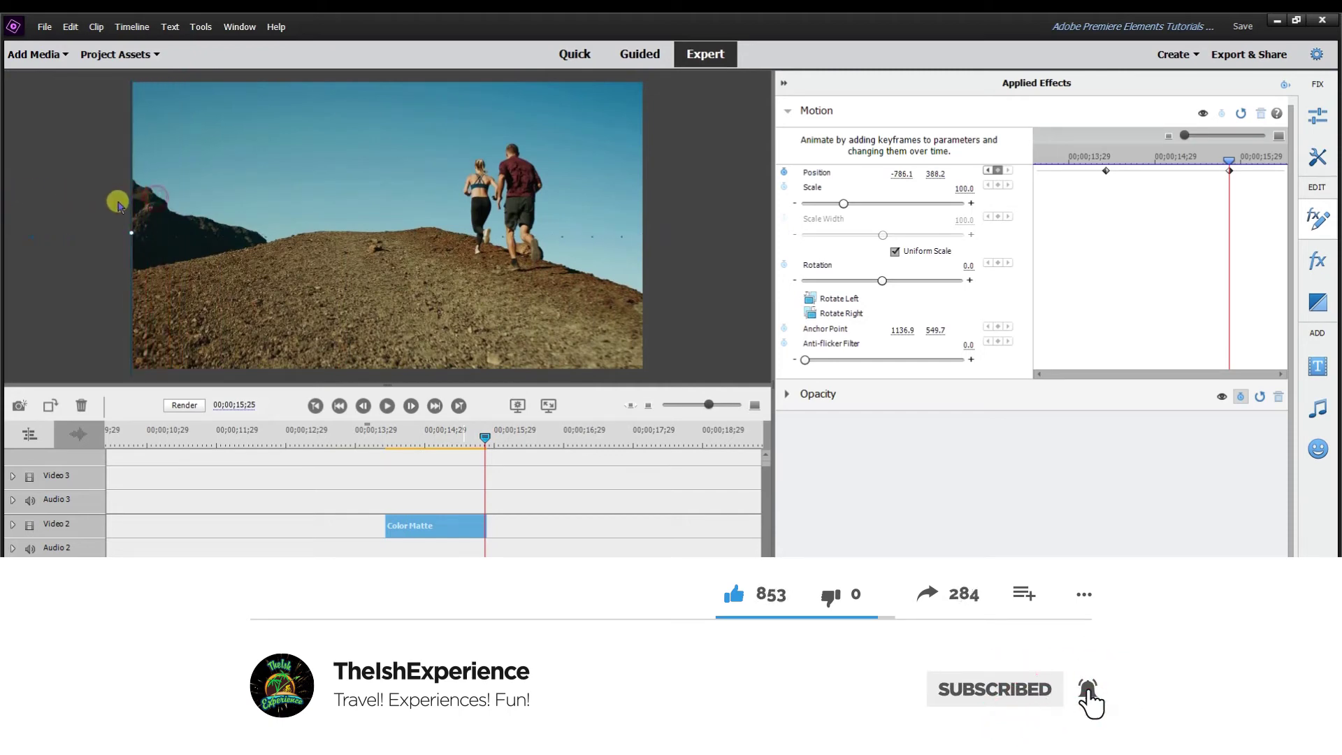
# Preview the red matte wiping right to left across the frame
pyautogui.moveTo(489, 442); pyautogui.dragTo(340, 451)
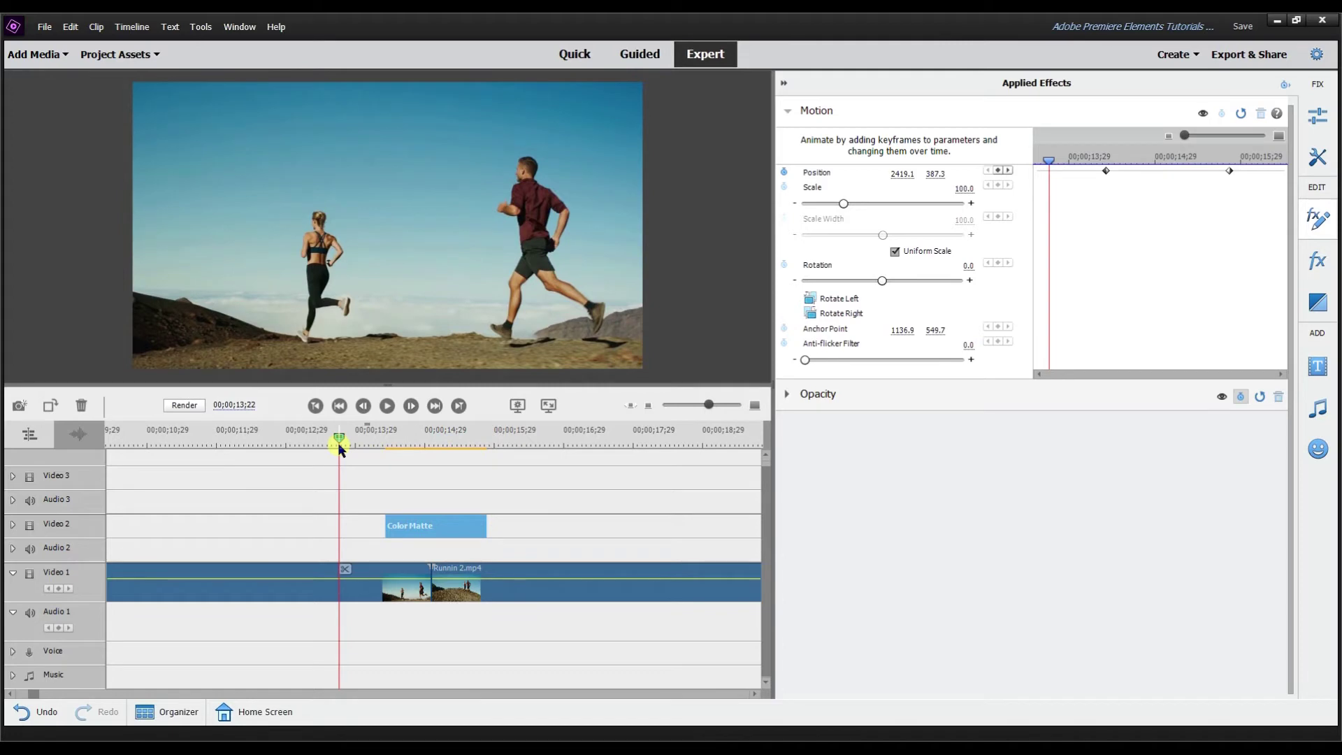
pyautogui.click(1007, 170)
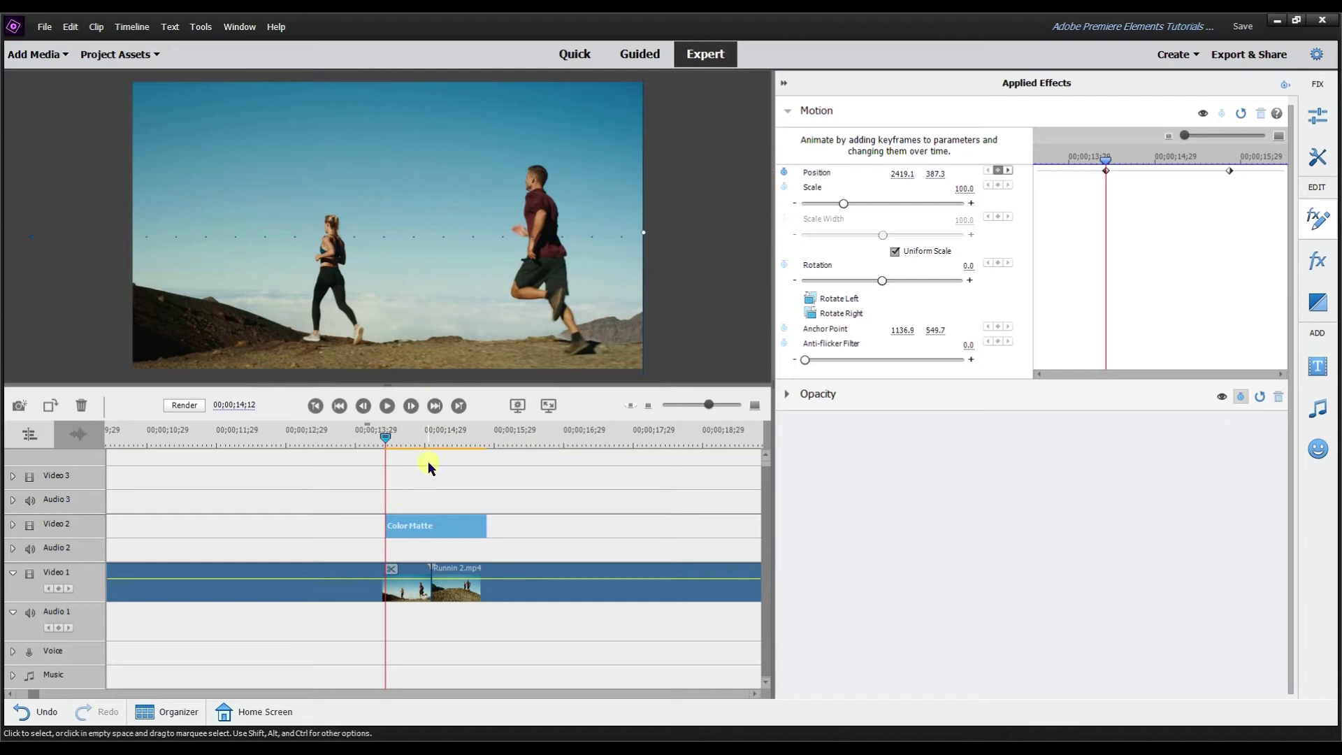
pyautogui.click(389, 437)
pyautogui.moveTo(393, 438); pyautogui.dragTo(507, 437)
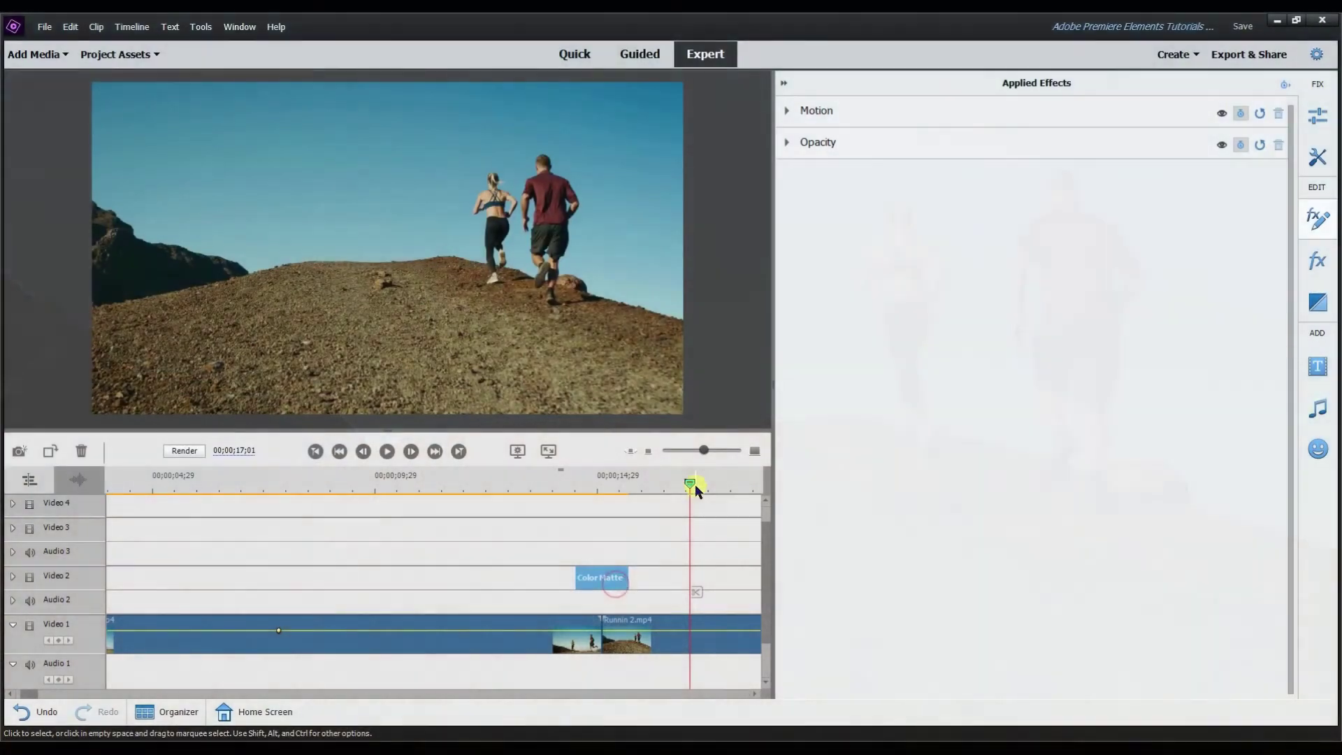
# Move the matte's last Position keyframe back toward the start
pyautogui.moveTo(695, 489); pyautogui.dragTo(613, 486)
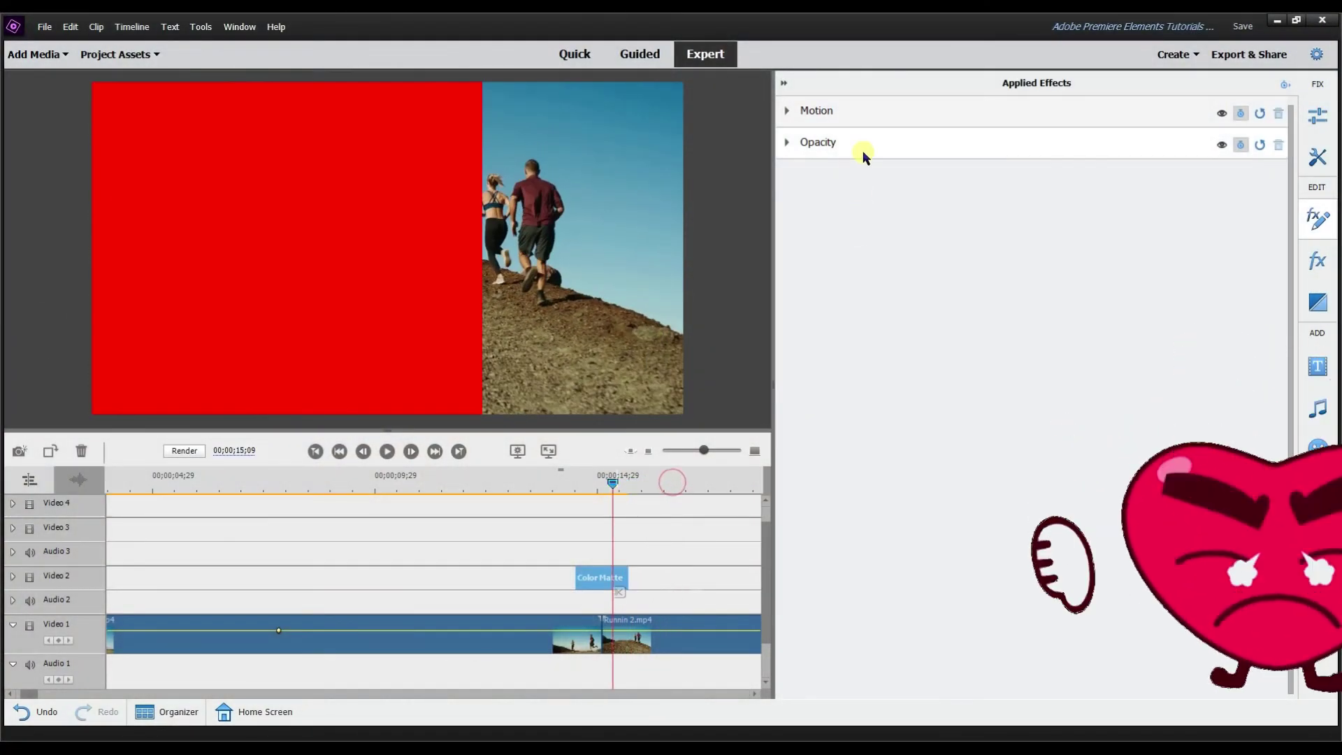
pyautogui.click(860, 119)
pyautogui.moveTo(1274, 171); pyautogui.dragTo(1048, 178)
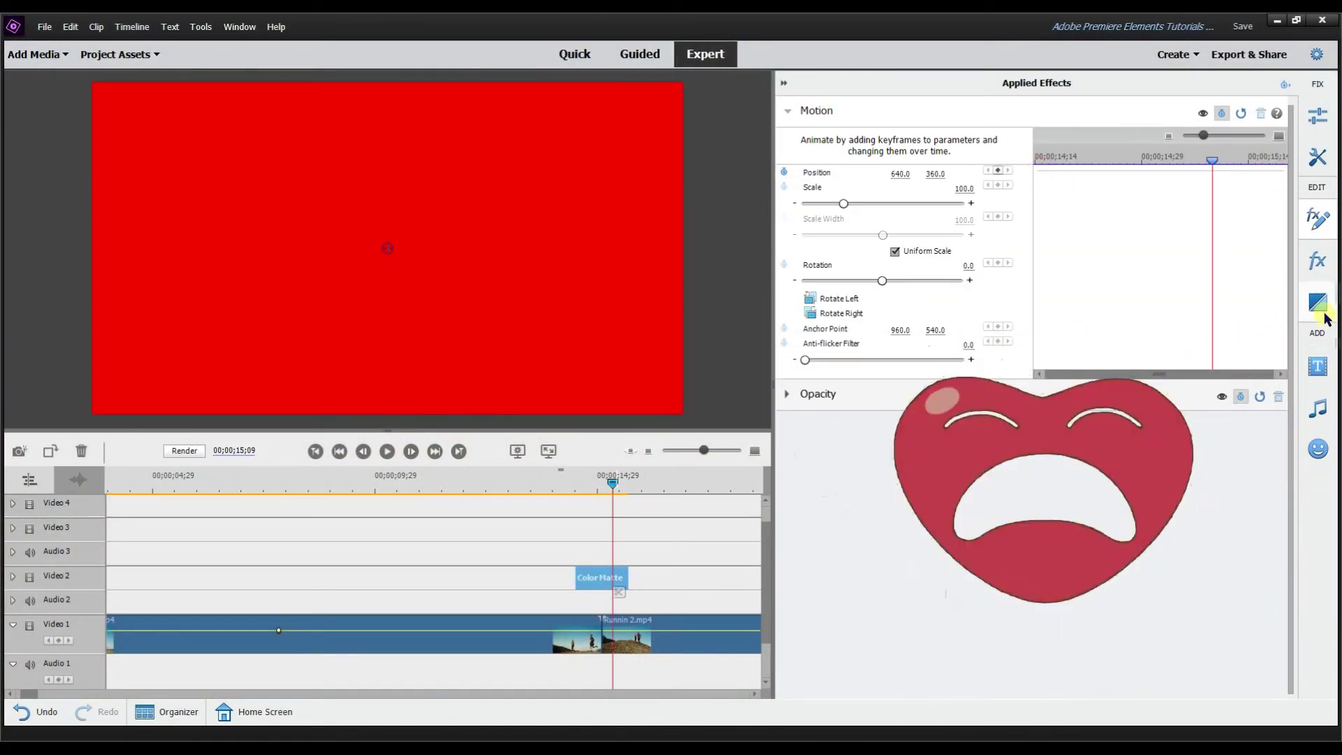
# Drop a Slide transition on the start and on the end of the red Color Matte
pyautogui.click(1317, 302)
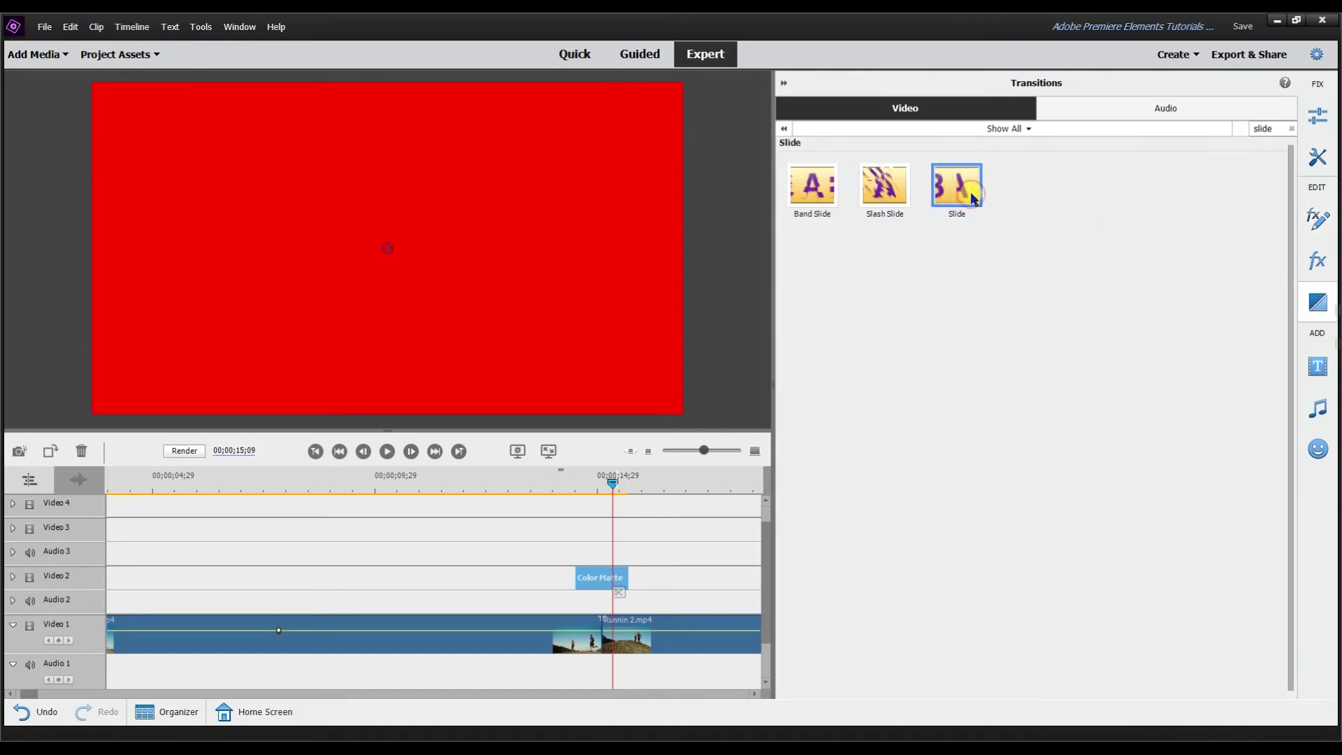
pyautogui.moveTo(622, 586); pyautogui.dragTo(569, 575)
pyautogui.moveTo(947, 195); pyautogui.dragTo(570, 584)
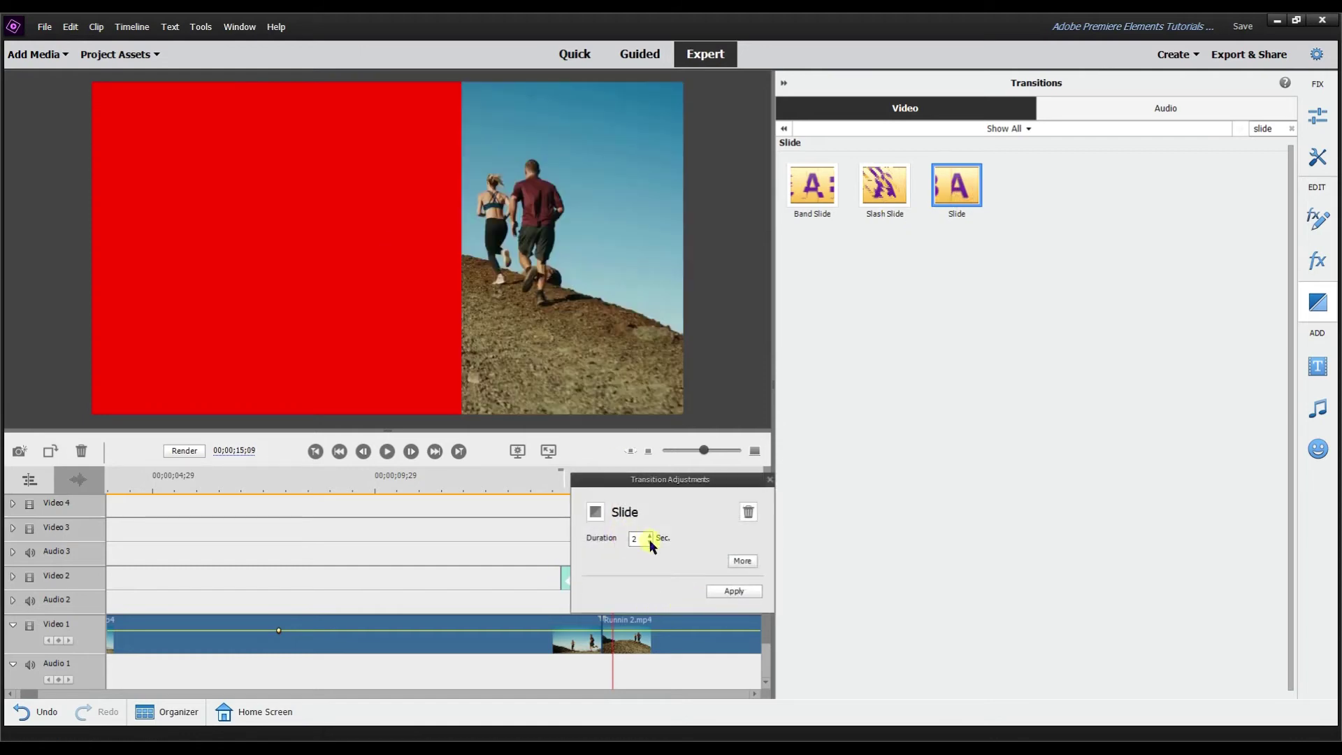
pyautogui.click(725, 592)
pyautogui.moveTo(667, 580); pyautogui.dragTo(668, 581)
pyautogui.click(954, 218)
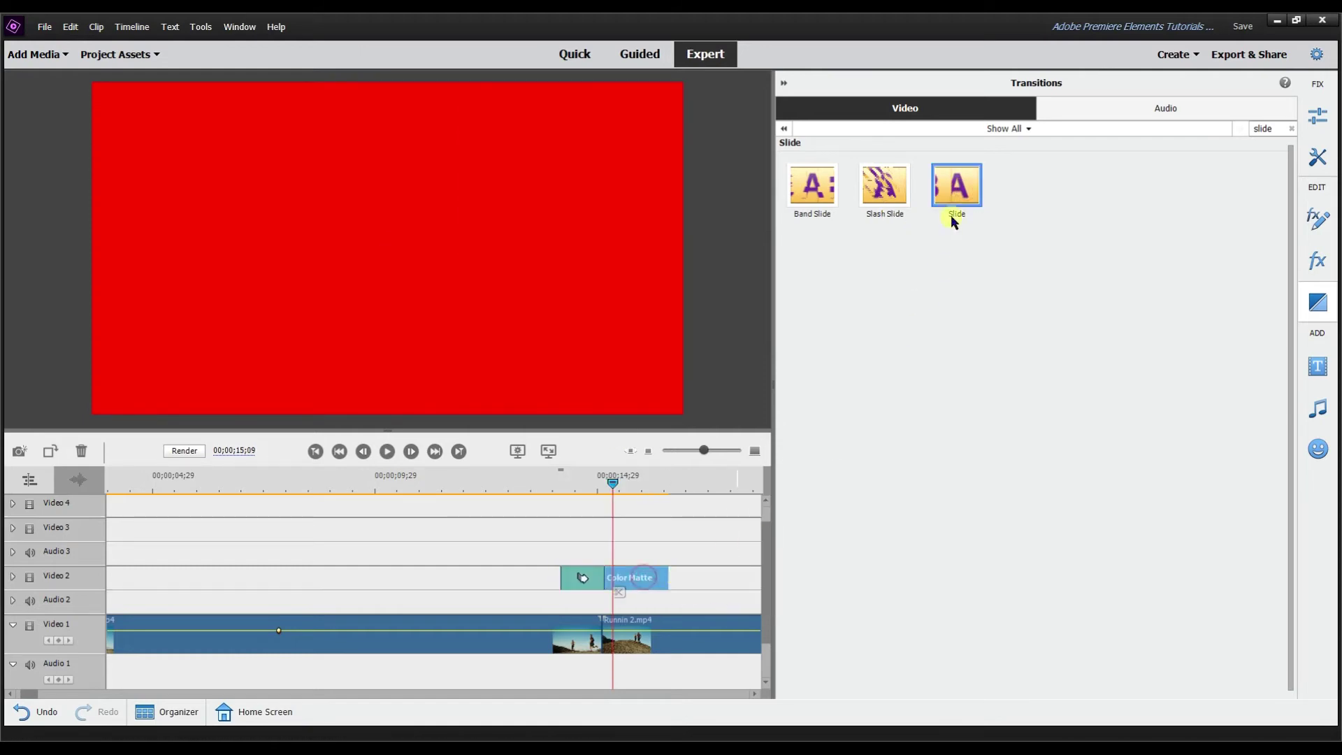
pyautogui.moveTo(649, 512); pyautogui.dragTo(650, 584)
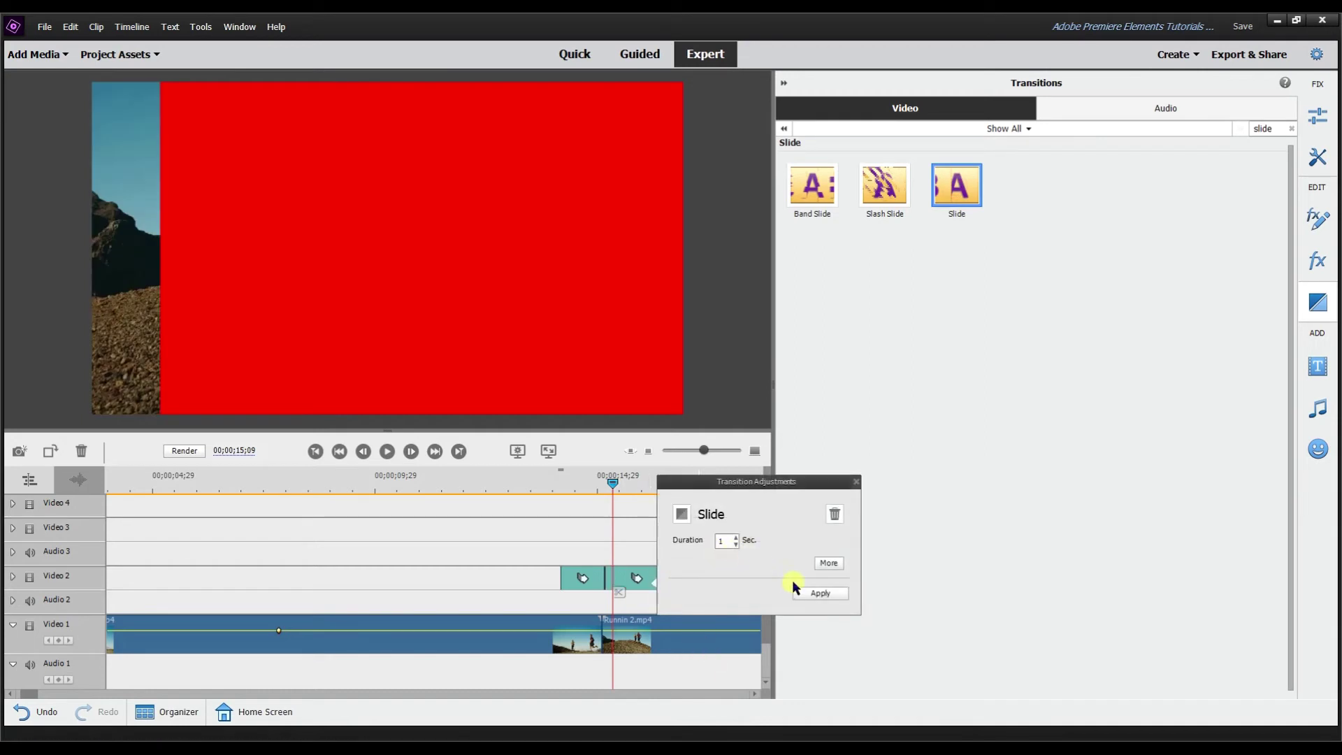
pyautogui.click(816, 594)
# Play the red slide wipe, then return to where the matte fills the frame
pyautogui.moveTo(612, 482); pyautogui.dragTo(492, 490)
pyautogui.click(387, 453)
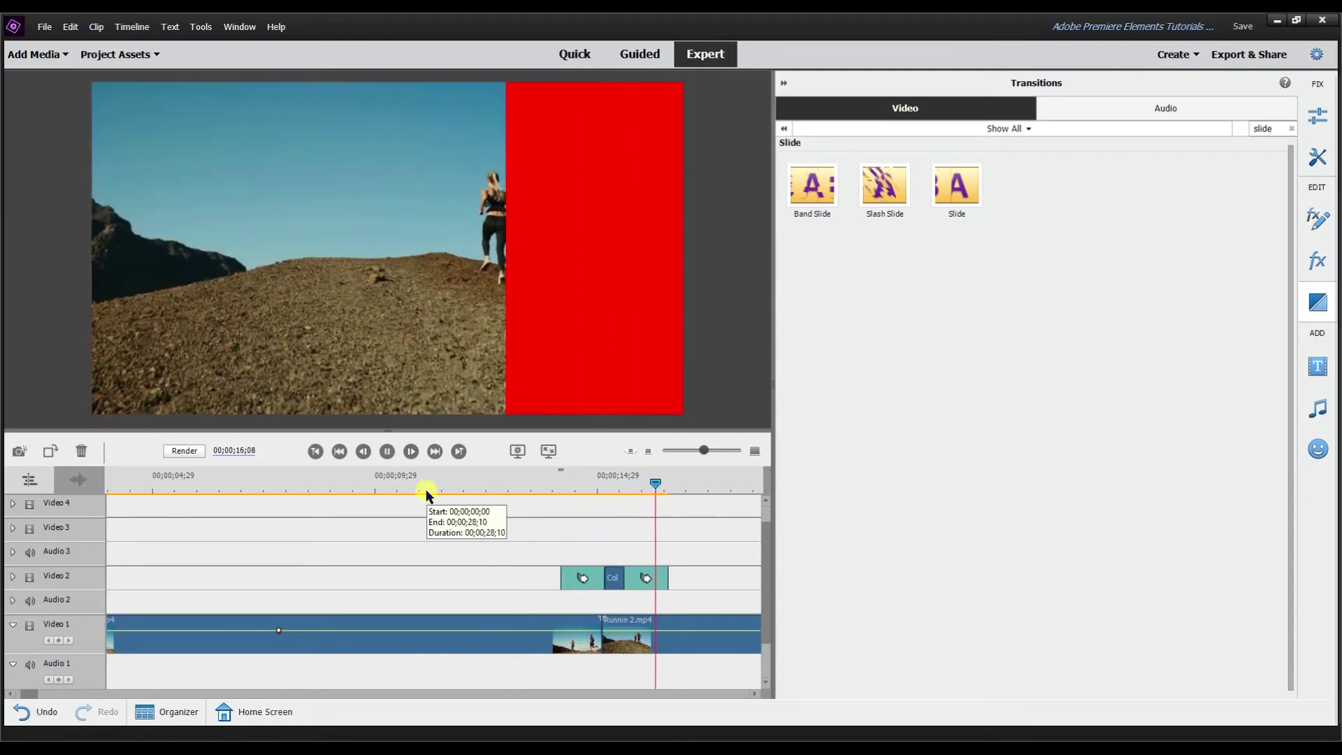
pyautogui.click(386, 452)
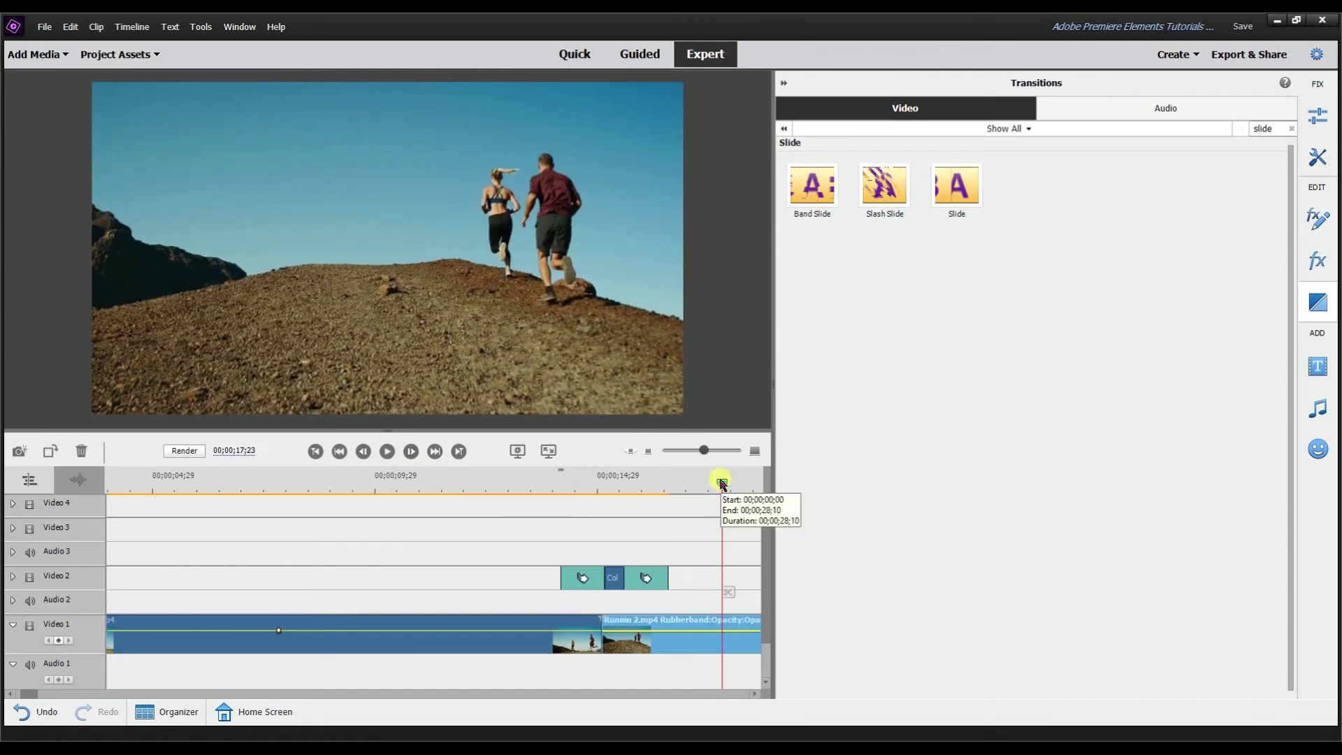
pyautogui.click(548, 484)
pyautogui.moveTo(548, 484); pyautogui.dragTo(607, 506)
pyautogui.click(582, 578)
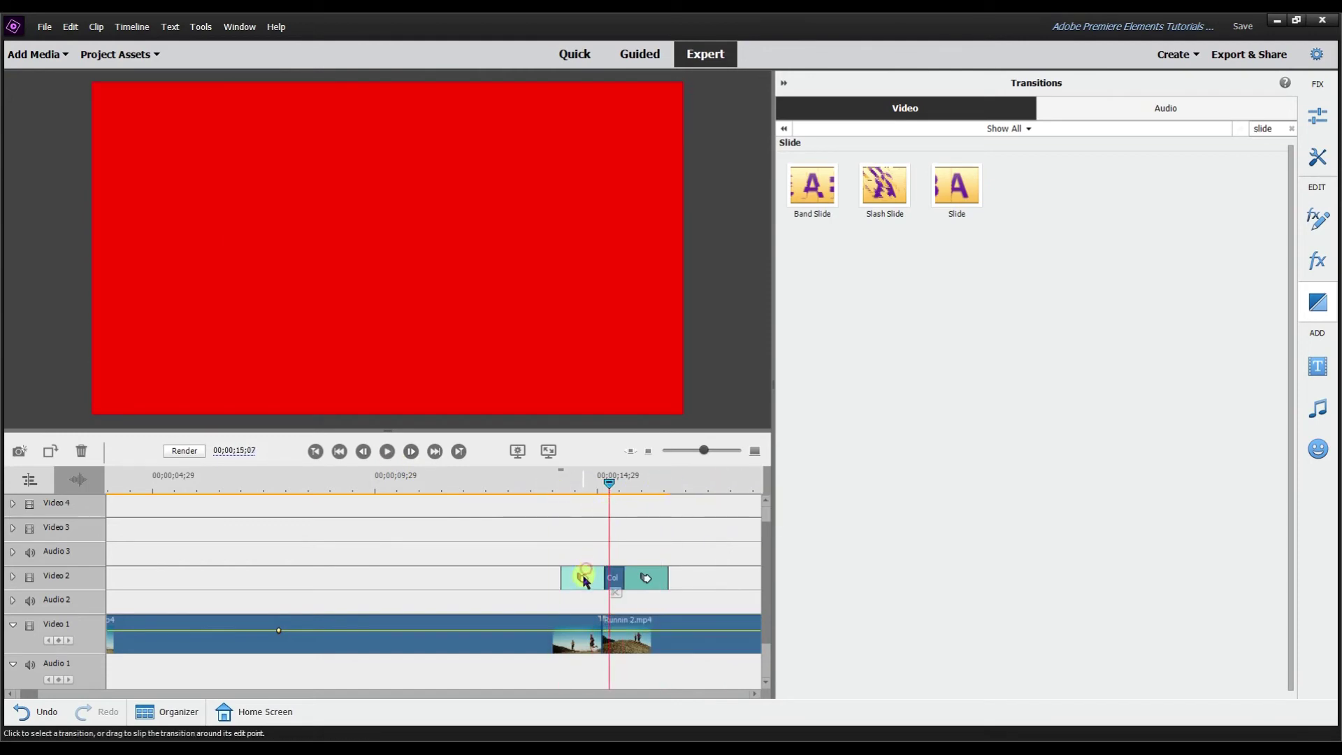
# Review and confirm the settings of both Slide transitions on the matte
pyautogui.click(761, 556)
pyautogui.scroll(-3, 781, 489)
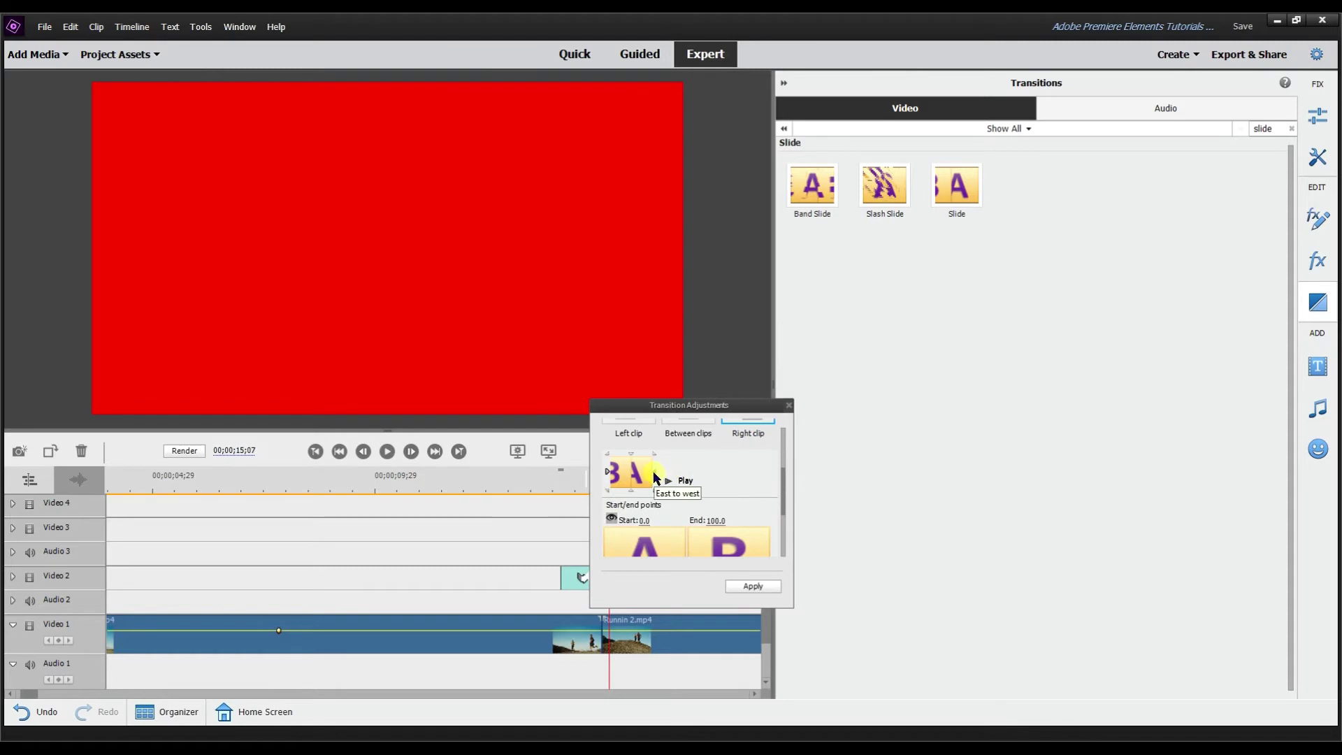
pyautogui.click(755, 589)
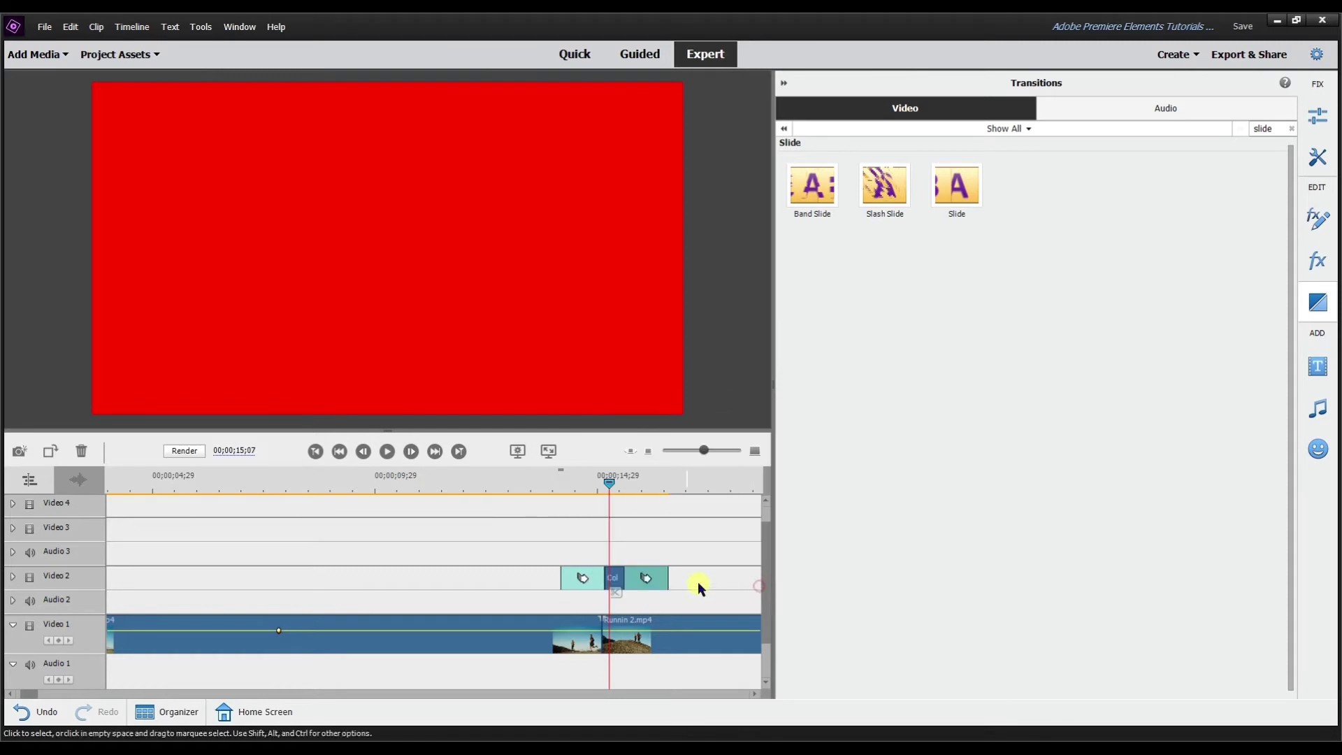
pyautogui.click(656, 580)
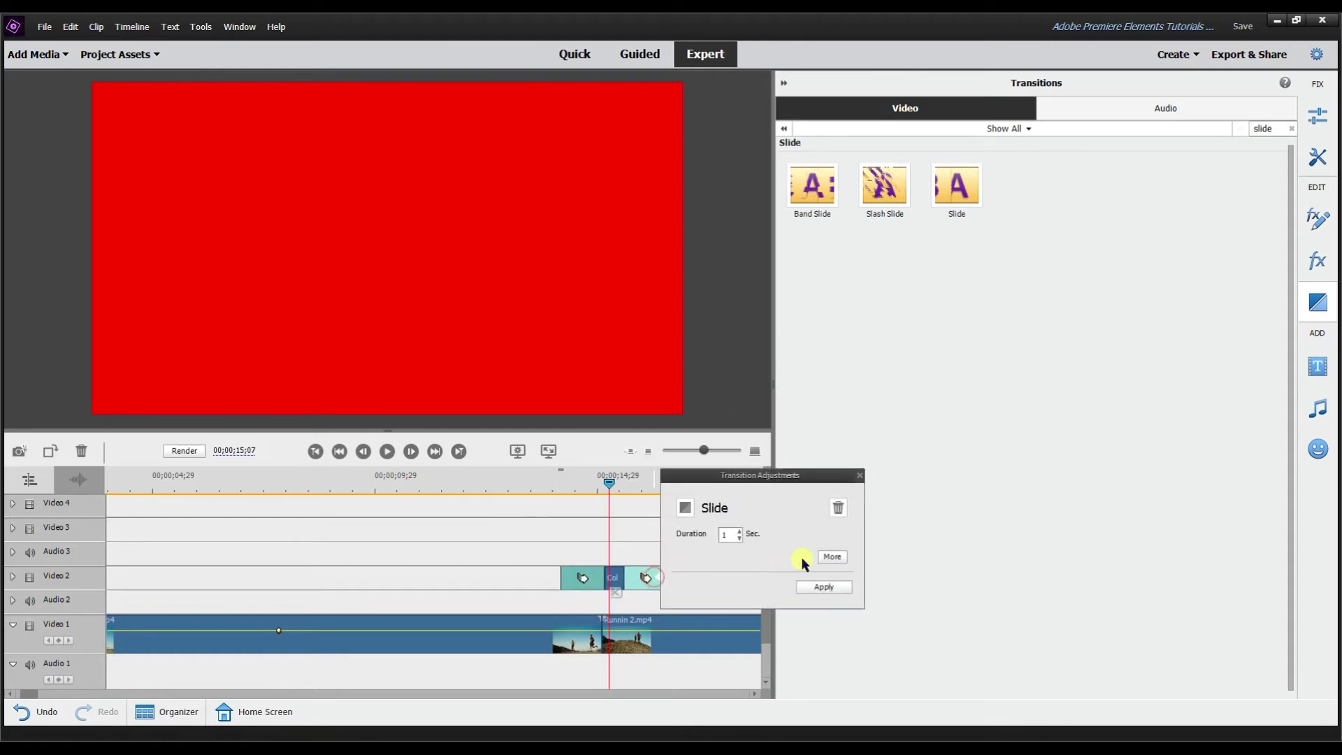
pyautogui.click(825, 557)
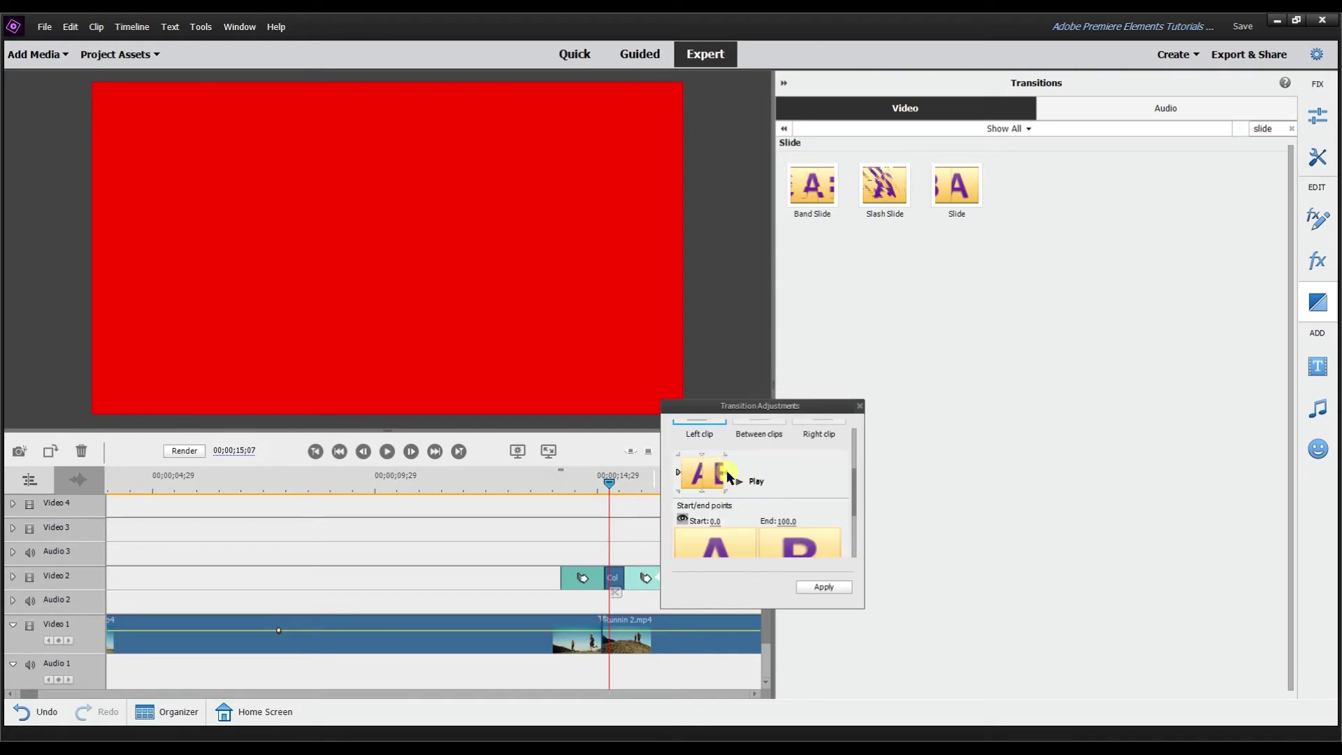
pyautogui.click(822, 584)
# Play through the red slide wipe and stop on the frame showing it
pyautogui.moveTo(609, 482); pyautogui.dragTo(526, 486)
pyautogui.click(386, 452)
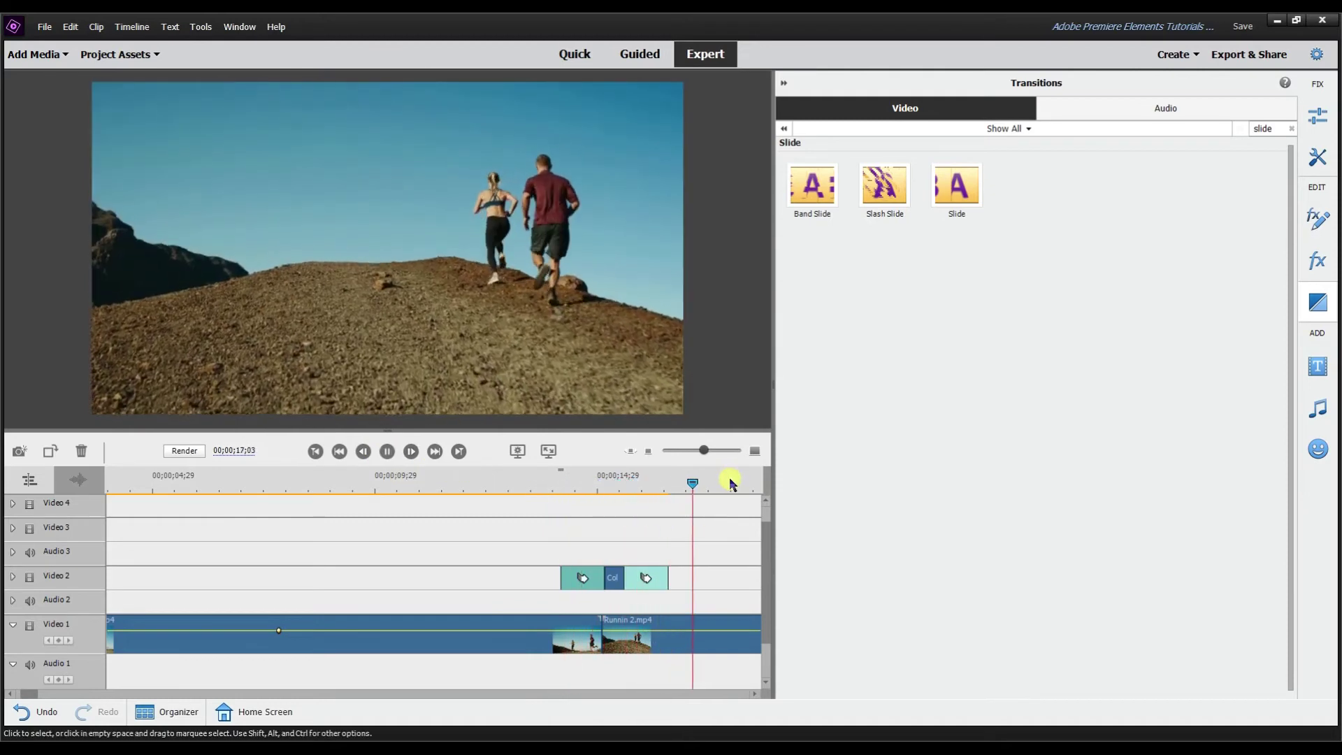
pyautogui.moveTo(708, 480); pyautogui.dragTo(680, 505)
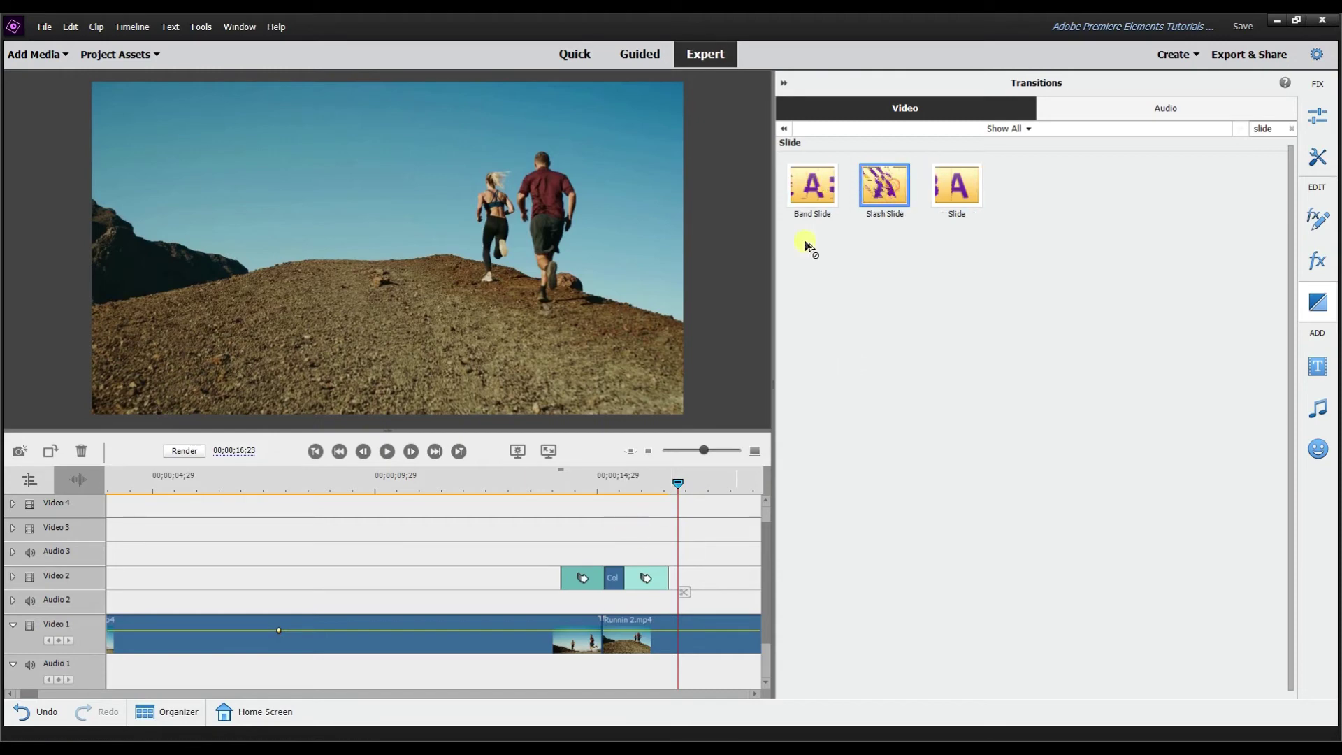
# Apply Slash Slide to the Video 2 matte clip, widen the timeline, and scrub to the red slash
pyautogui.moveTo(593, 544); pyautogui.dragTo(580, 577)
pyautogui.click(746, 585)
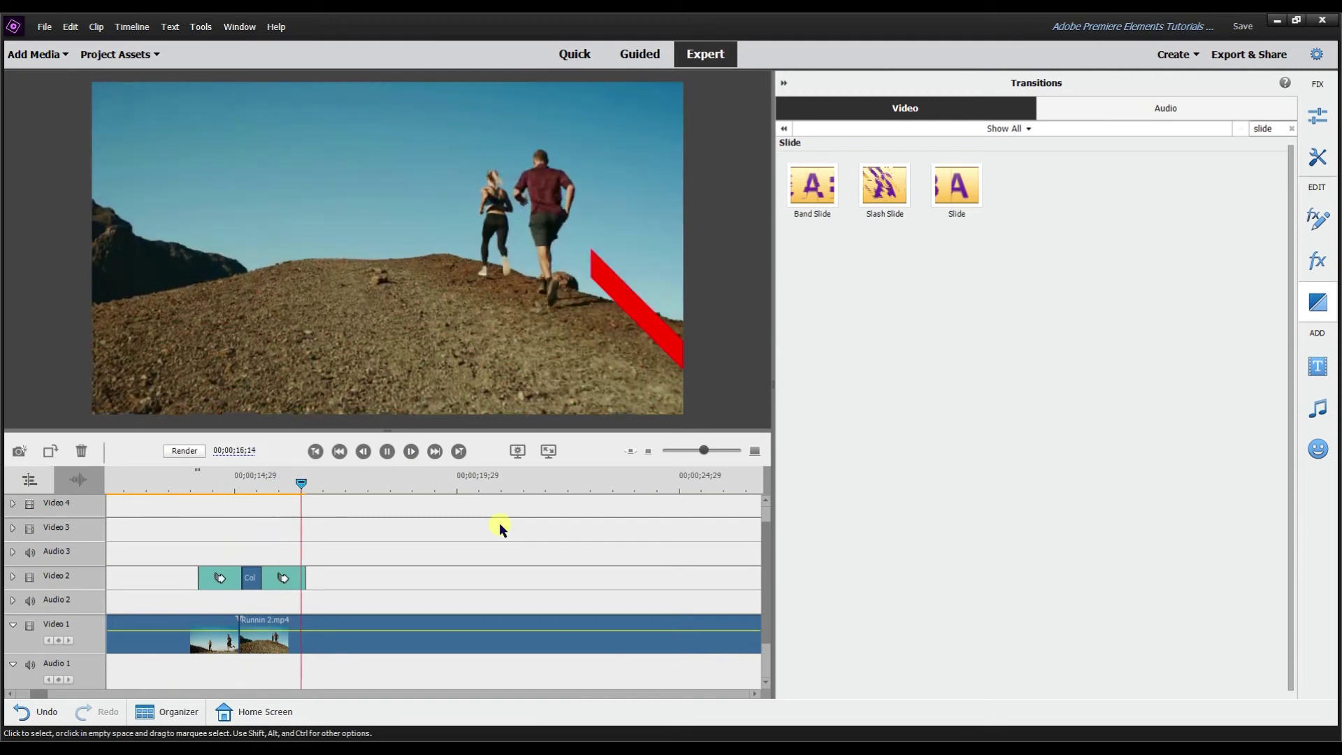
pyautogui.click(390, 452)
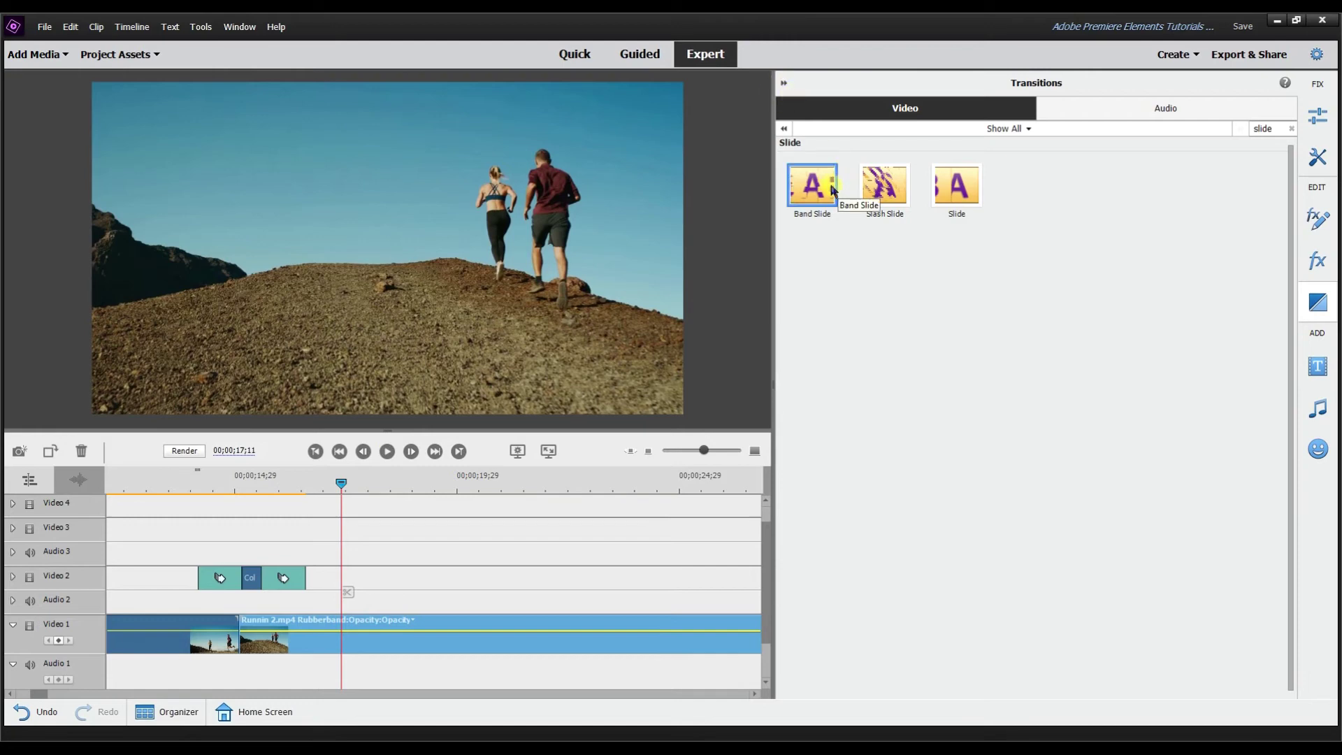
pyautogui.click(783, 83)
pyautogui.moveTo(341, 487)
pyautogui.mouseDown()
pyautogui.moveTo(138, 482)
pyautogui.moveTo(363, 496)
pyautogui.mouseUp()
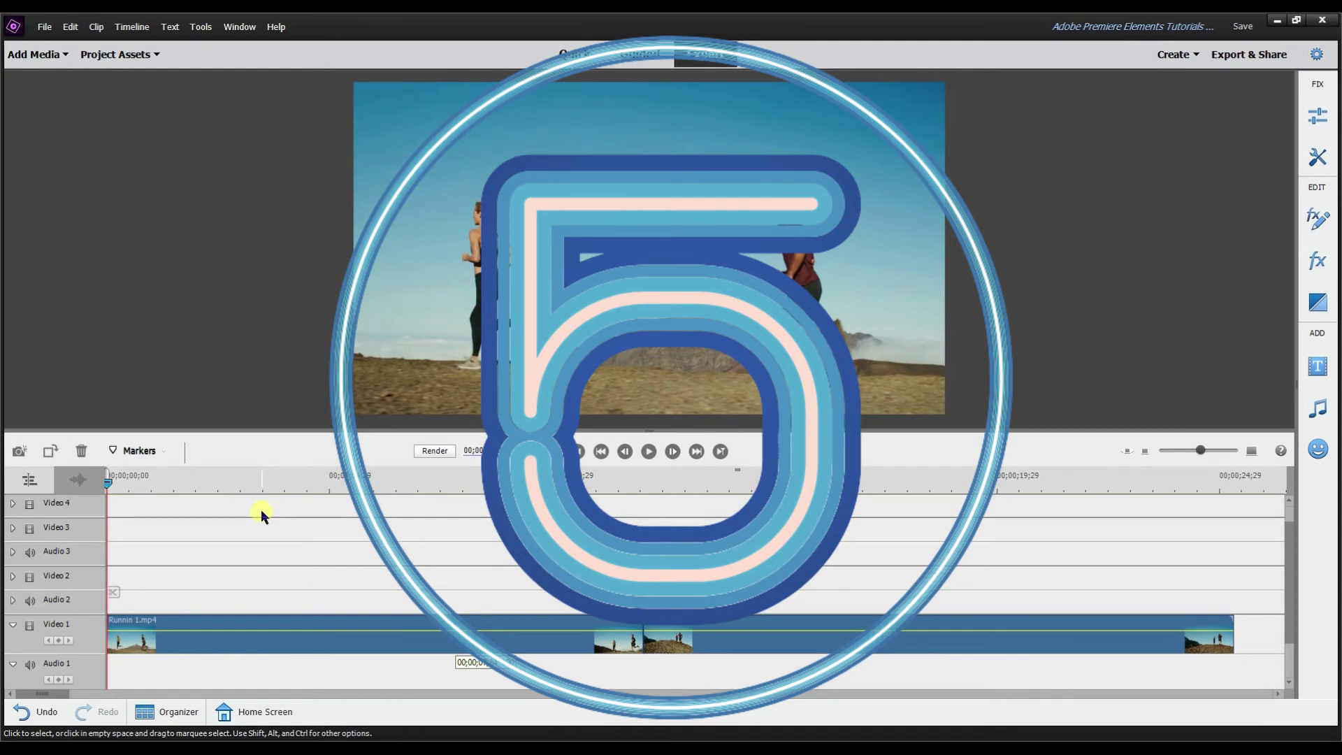
# Place the purple Color Matte on Video 2 and set its Opacity blend mode to Color
pyautogui.click(33, 54)
pyautogui.click(118, 54)
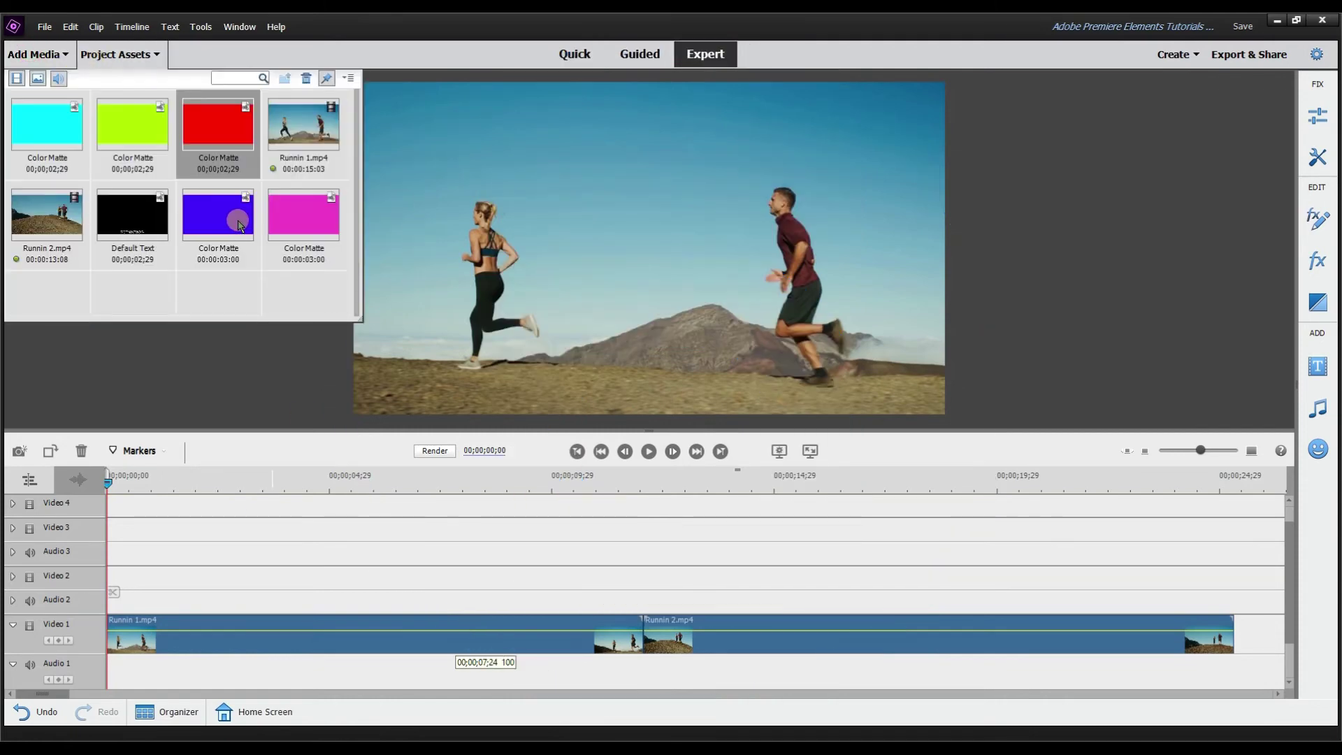
pyautogui.moveTo(217, 209); pyautogui.dragTo(104, 585)
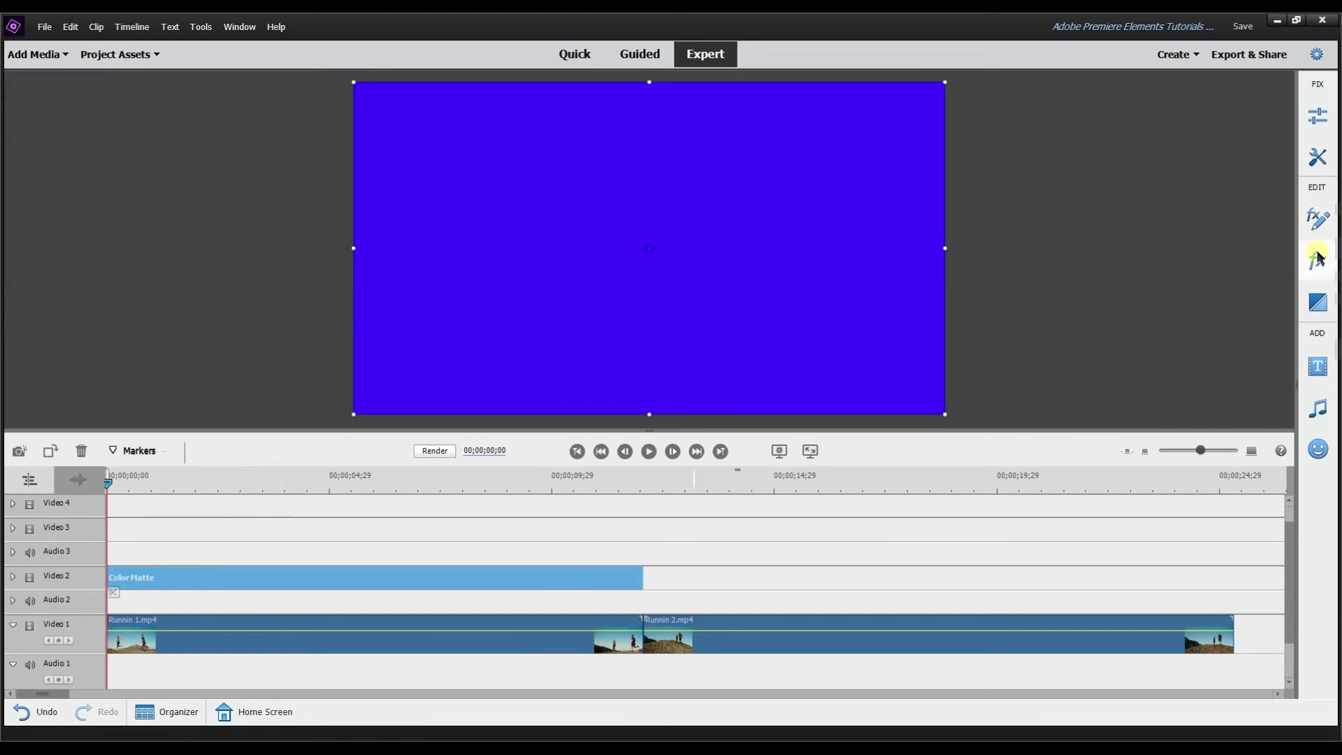
pyautogui.click(1317, 156)
pyautogui.click(1317, 219)
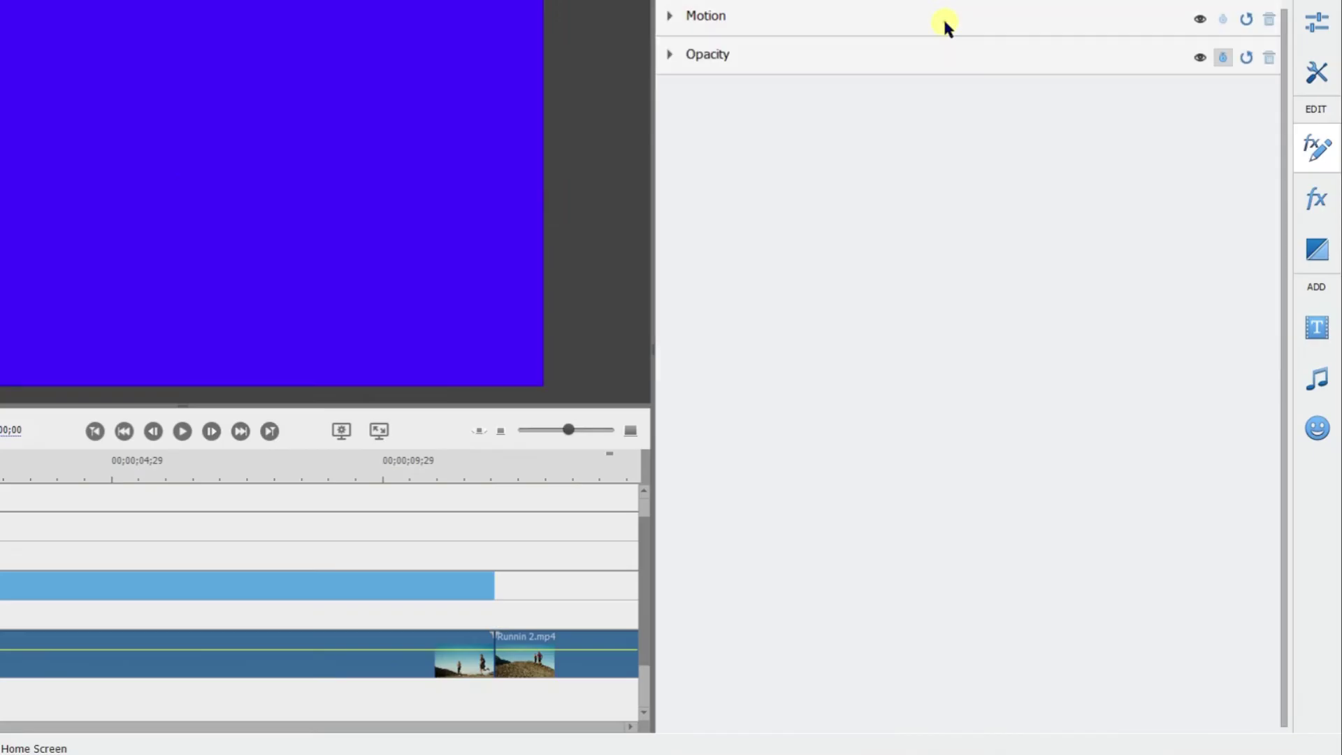
pyautogui.click(900, 61)
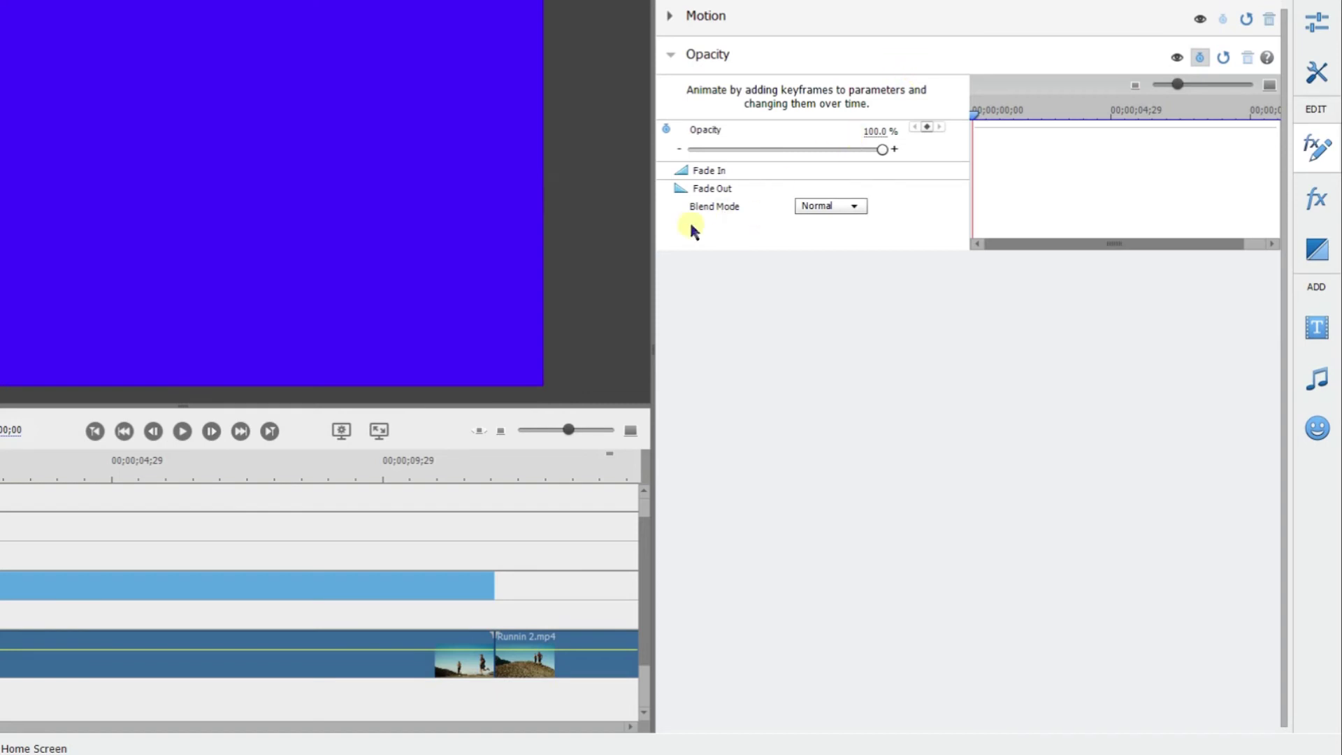
pyautogui.click(819, 206)
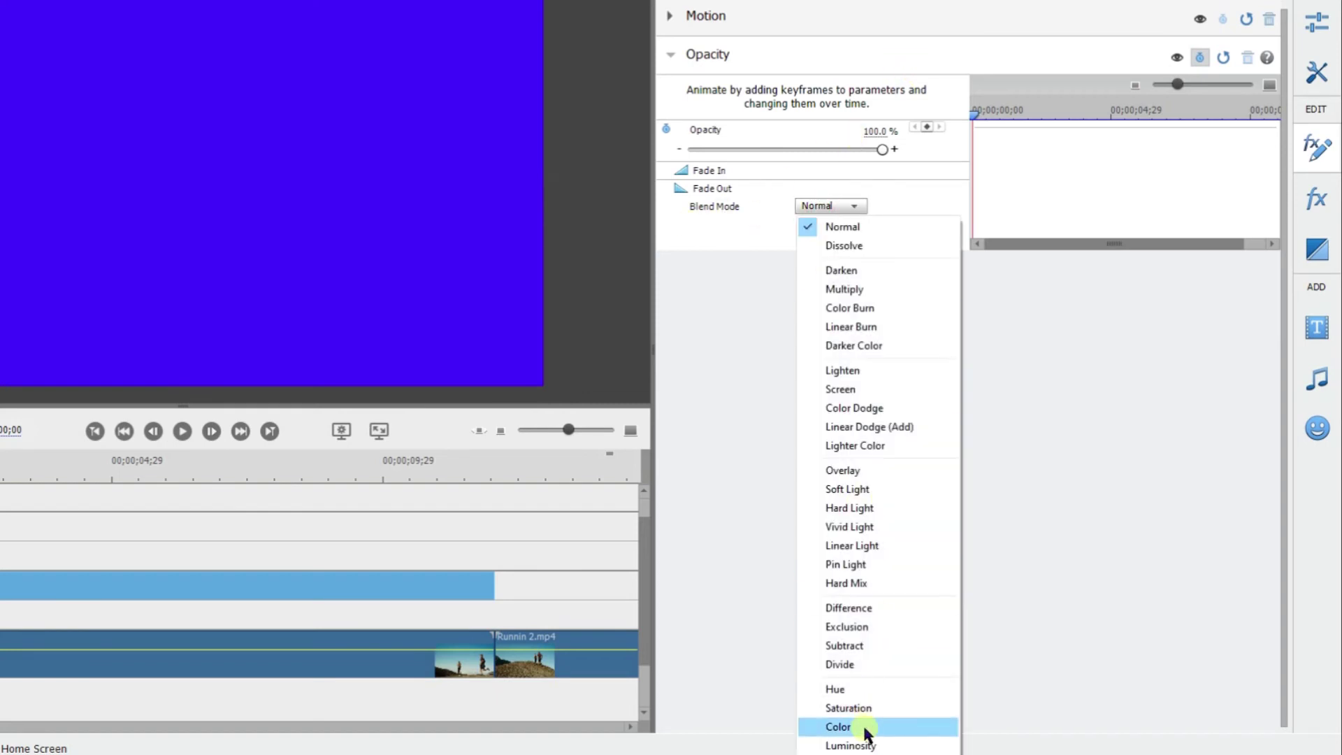
pyautogui.click(865, 729)
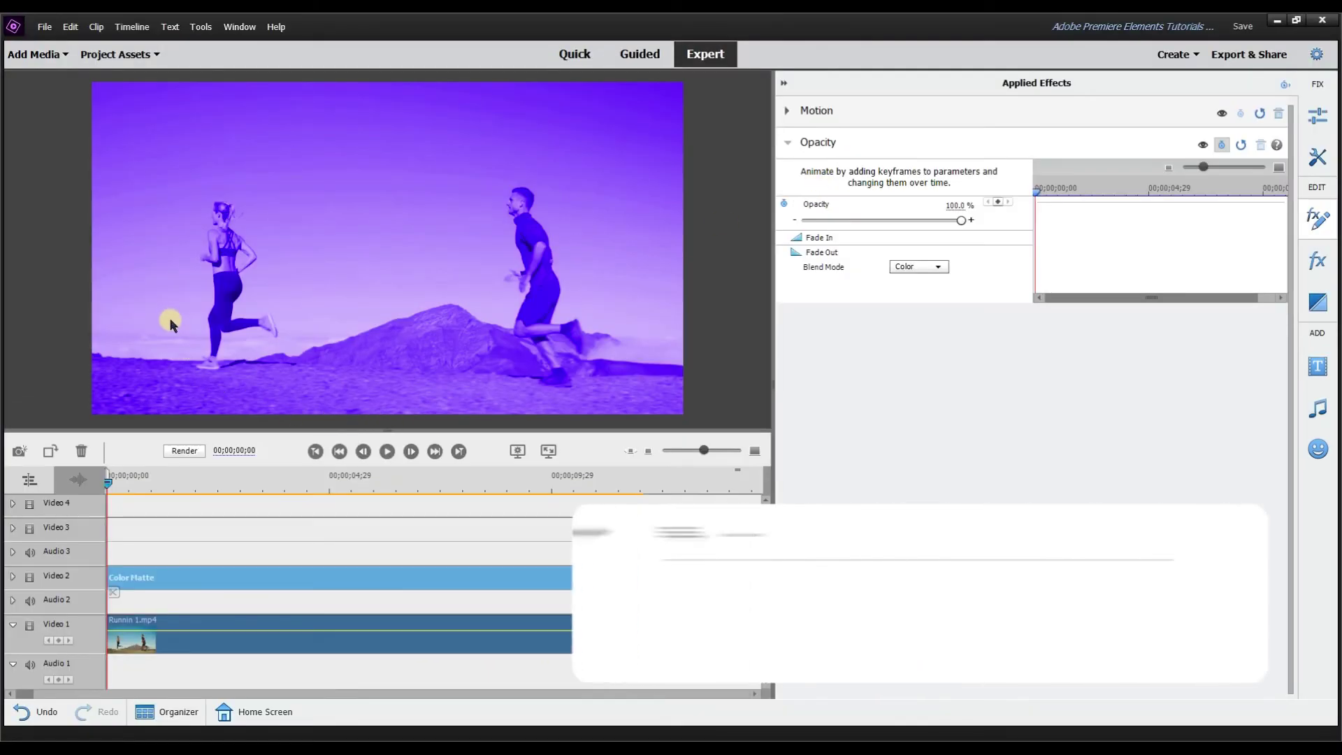
# Play the purple-tinted footage and return the playhead near the start
pyautogui.click(386, 450)
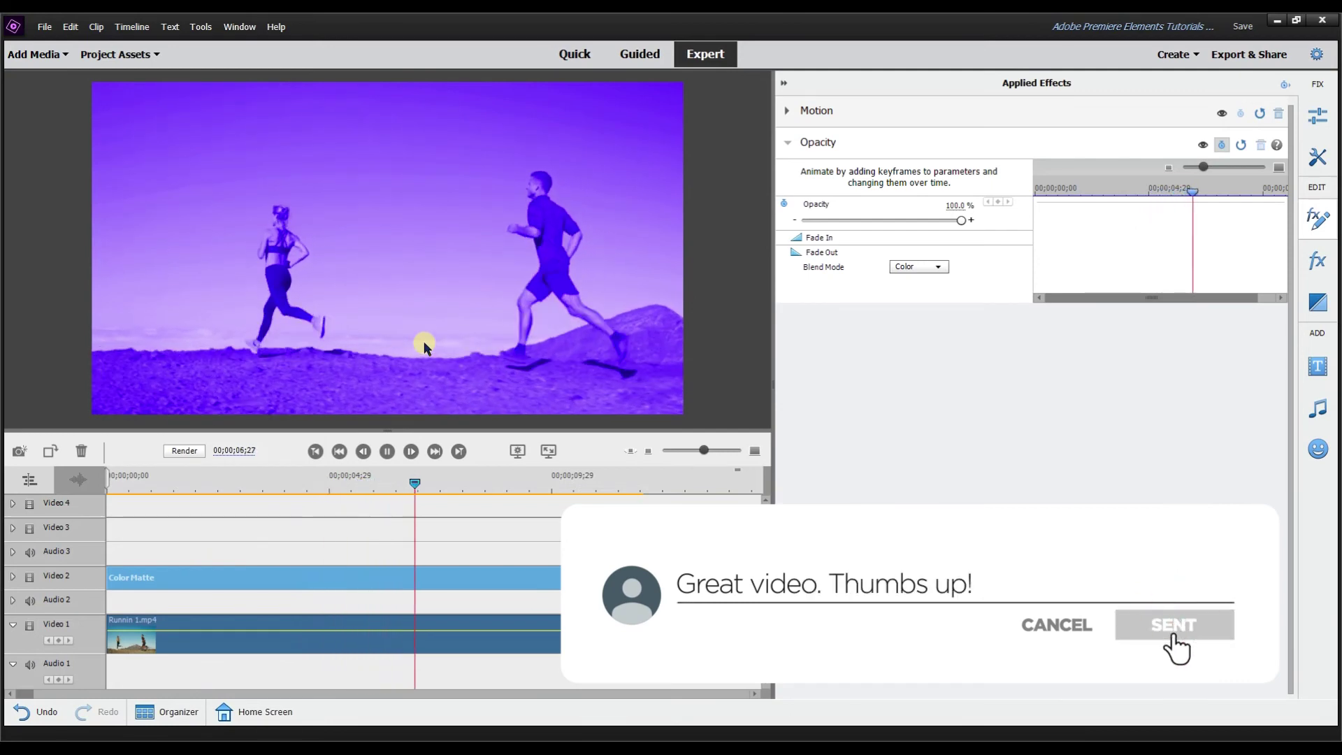
pyautogui.click(387, 451)
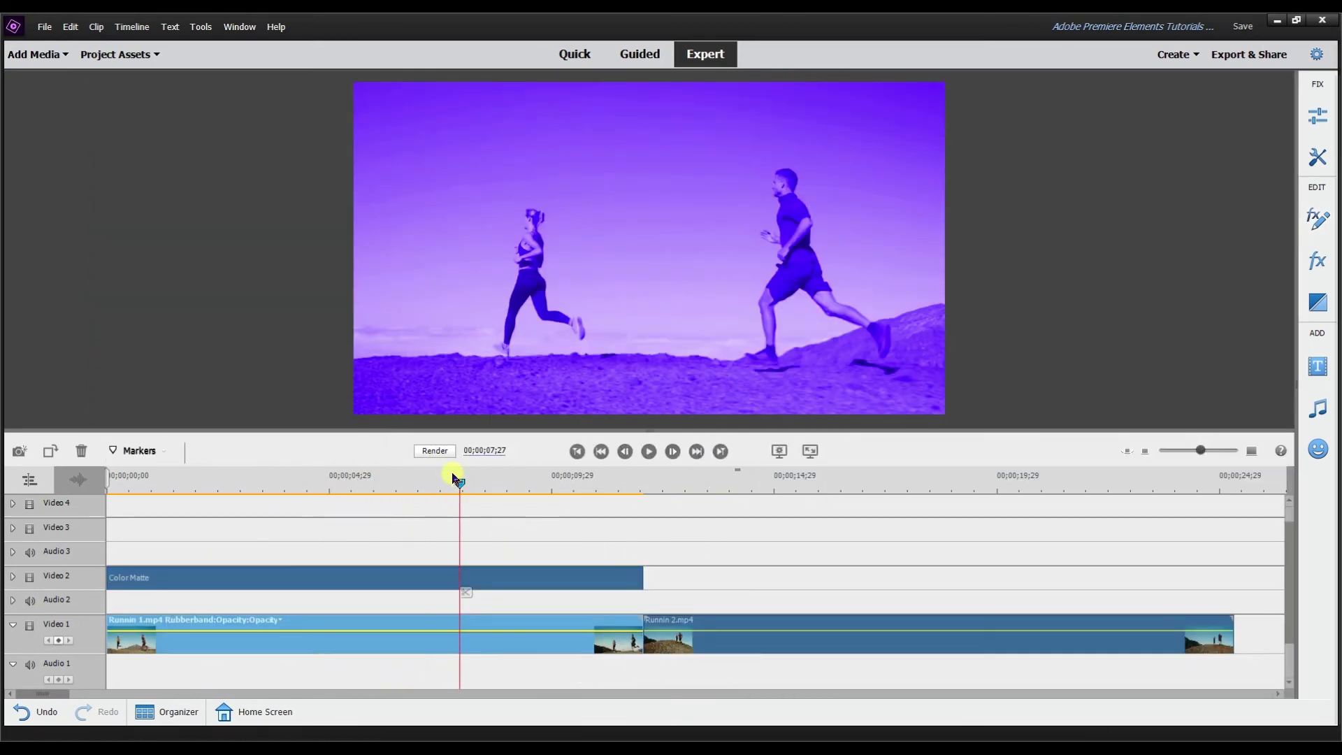
pyautogui.moveTo(458, 482); pyautogui.dragTo(147, 531)
# Shift the purple matte later and place the red Color Matte at the start of Video 2
pyautogui.moveTo(239, 578); pyautogui.dragTo(615, 605)
pyautogui.click(140, 67)
pyautogui.click(218, 125)
pyautogui.moveTo(218, 126); pyautogui.dragTo(142, 595)
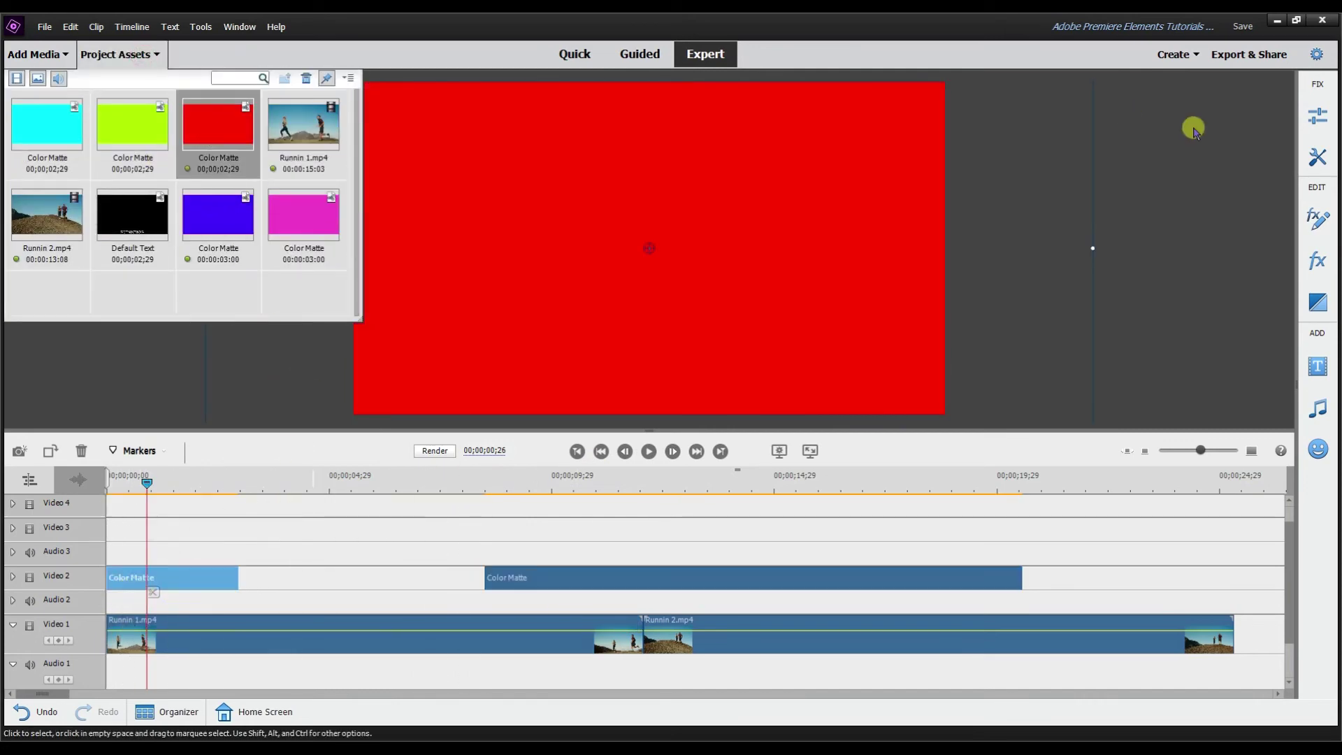
# Set the red matte's Opacity blend mode to Color
pyautogui.click(1317, 115)
pyautogui.click(1323, 266)
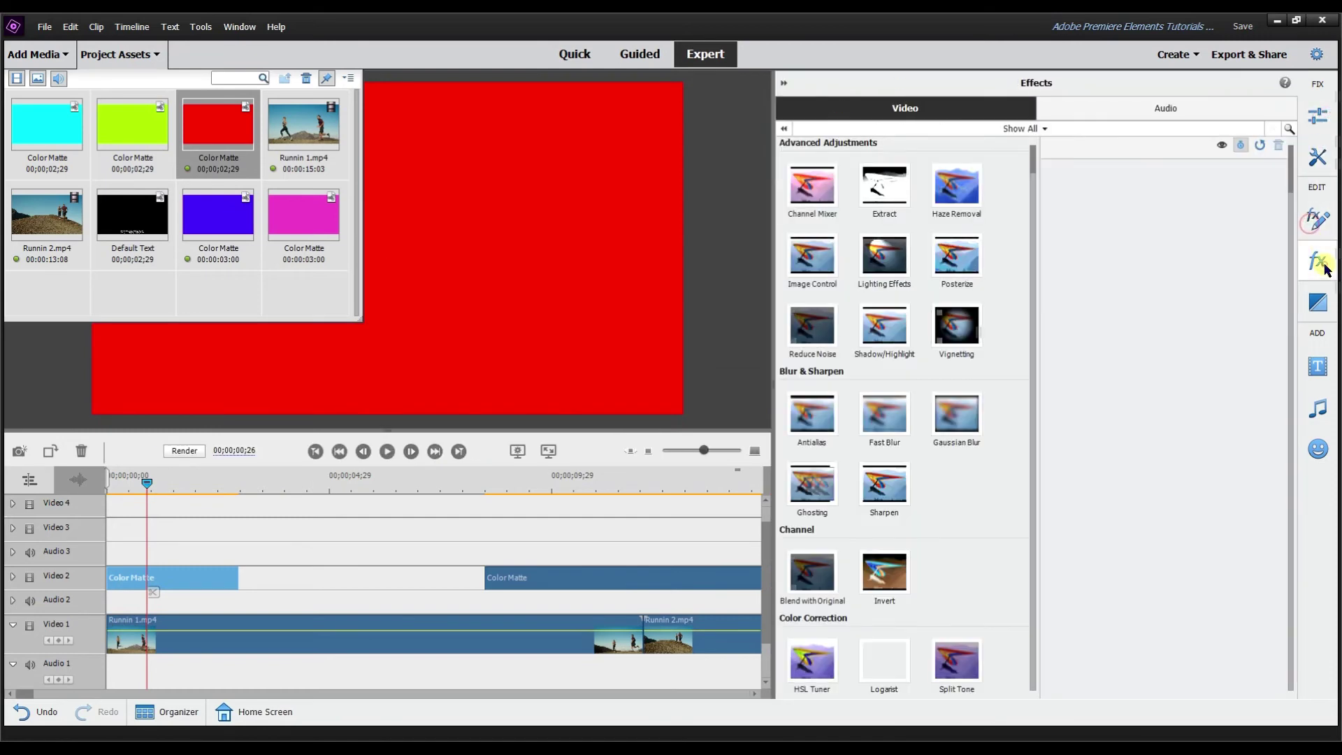
pyautogui.click(1318, 219)
pyautogui.click(981, 116)
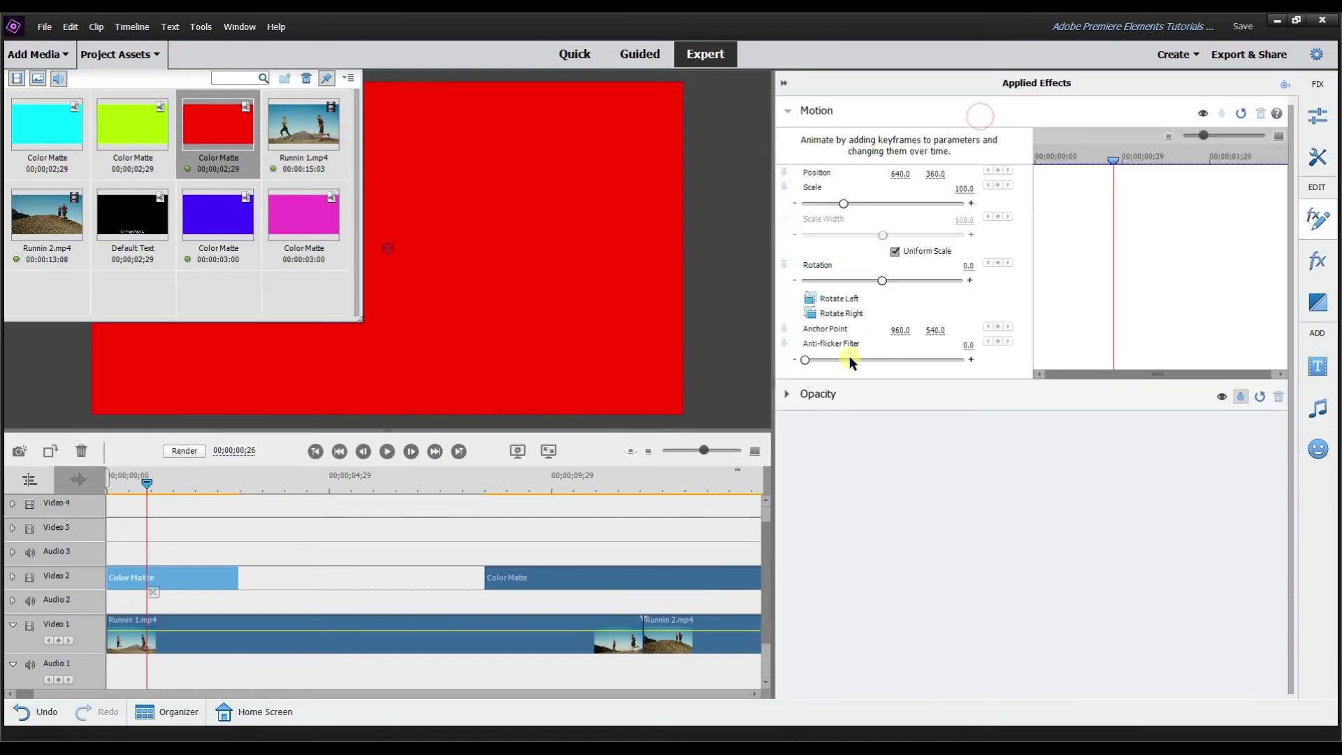
pyautogui.click(864, 393)
pyautogui.click(917, 273)
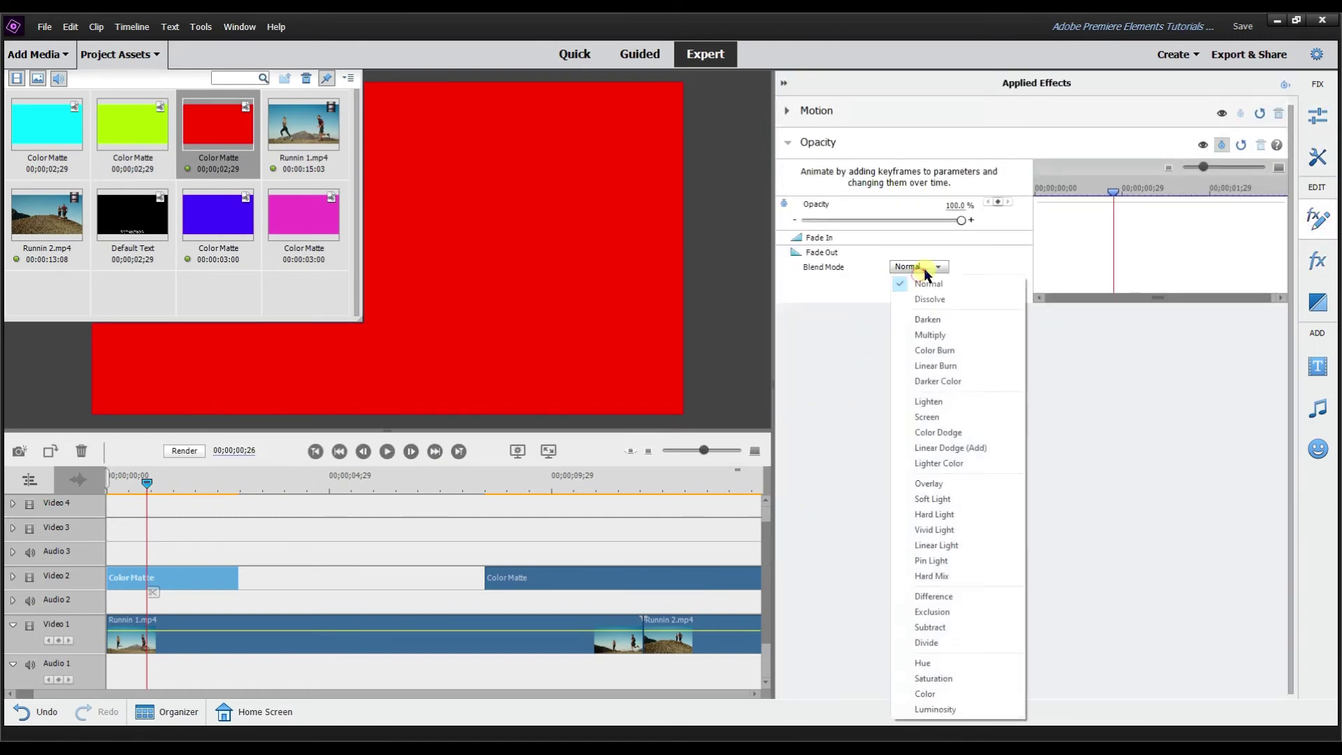
pyautogui.click(924, 695)
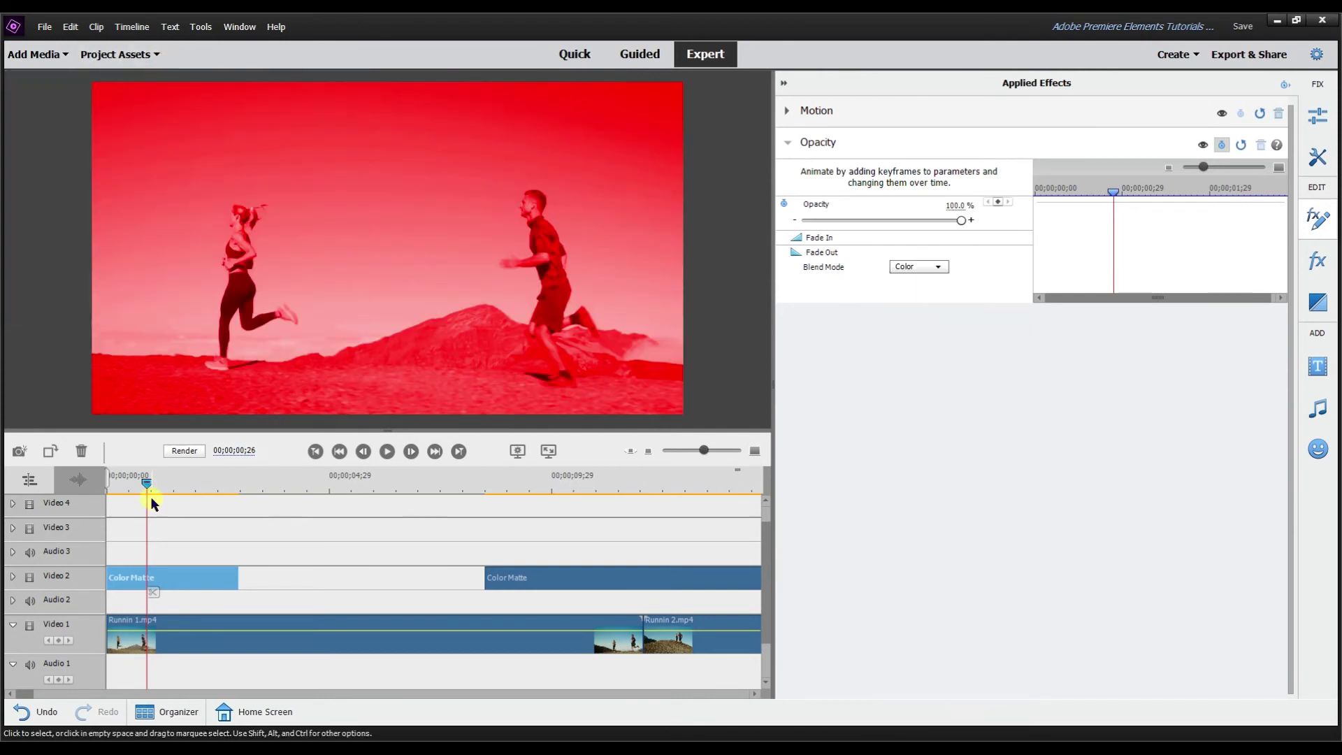
# Lengthen the red matte and play back the red-tinted opening footage
pyautogui.moveTo(149, 492); pyautogui.dragTo(89, 507)
pyautogui.click(387, 452)
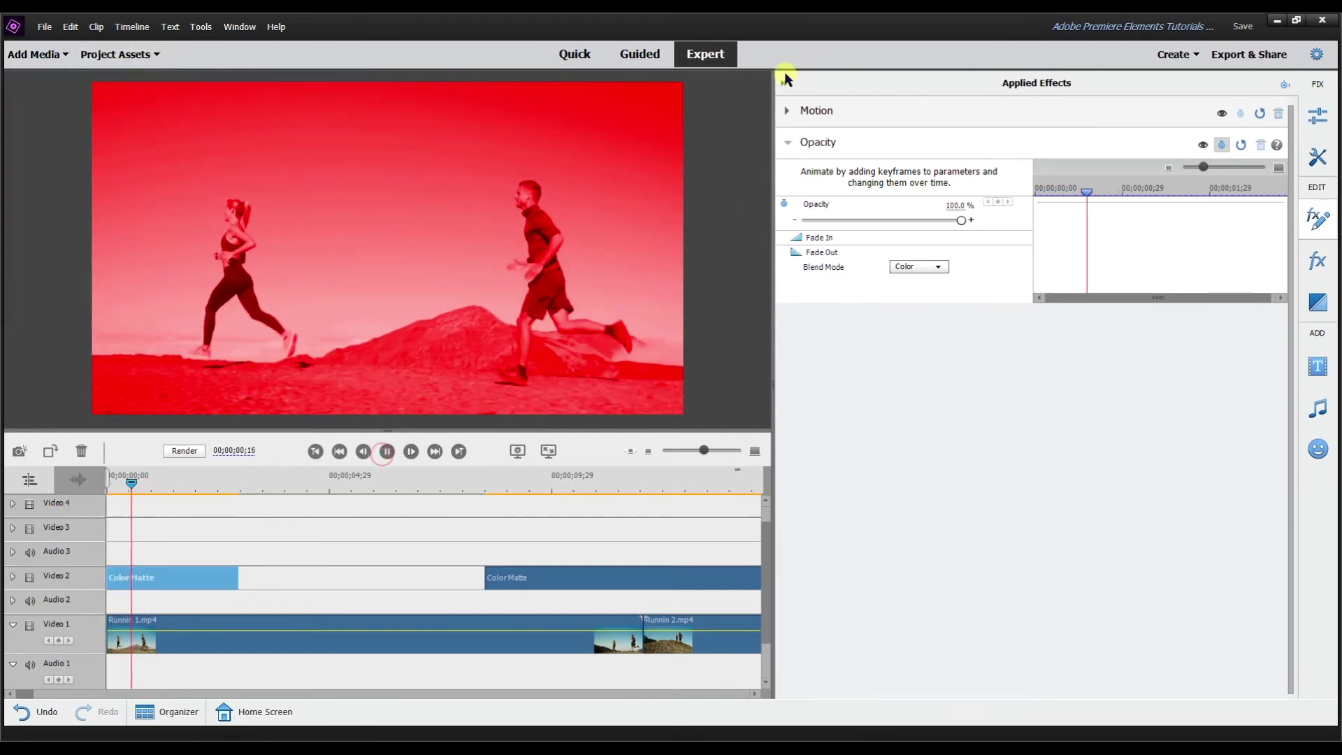
pyautogui.moveTo(234, 575); pyautogui.dragTo(417, 577)
pyautogui.click(387, 453)
pyautogui.click(783, 82)
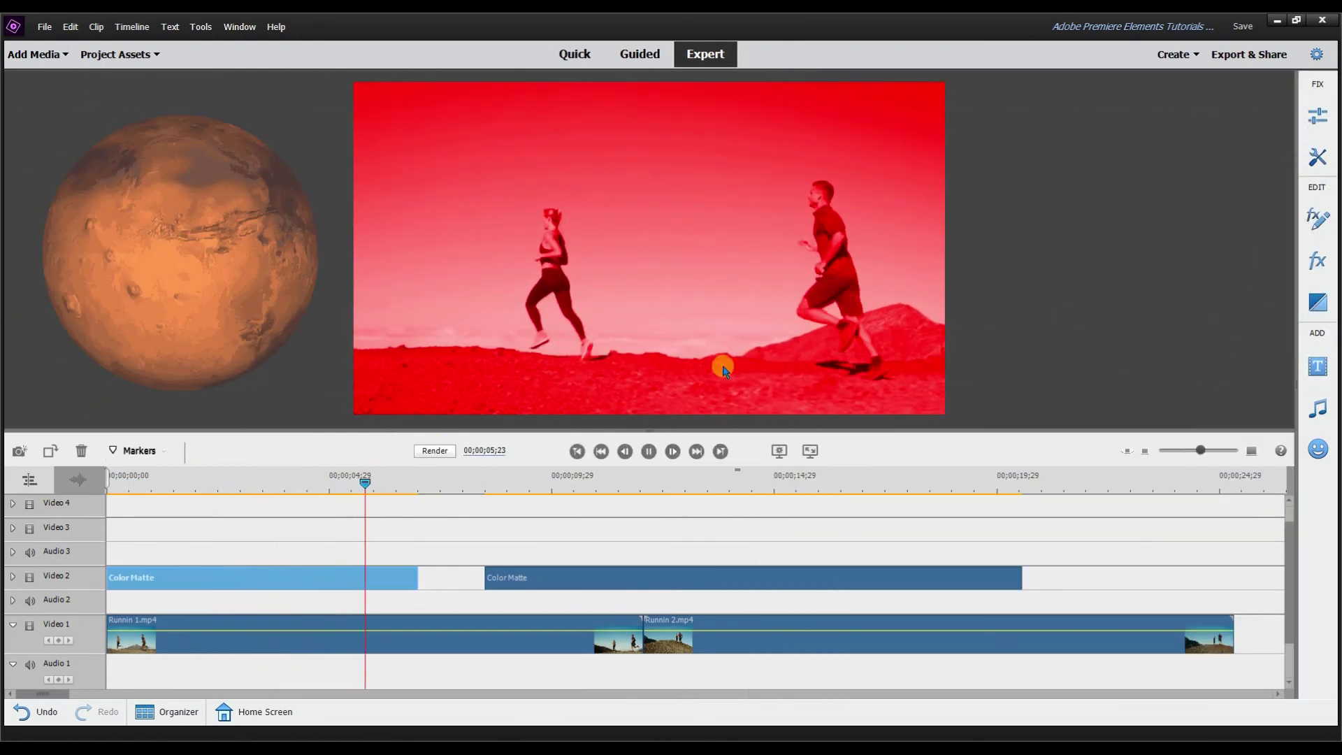
pyautogui.click(649, 451)
pyautogui.moveTo(409, 485); pyautogui.dragTo(260, 483)
pyautogui.click(1314, 267)
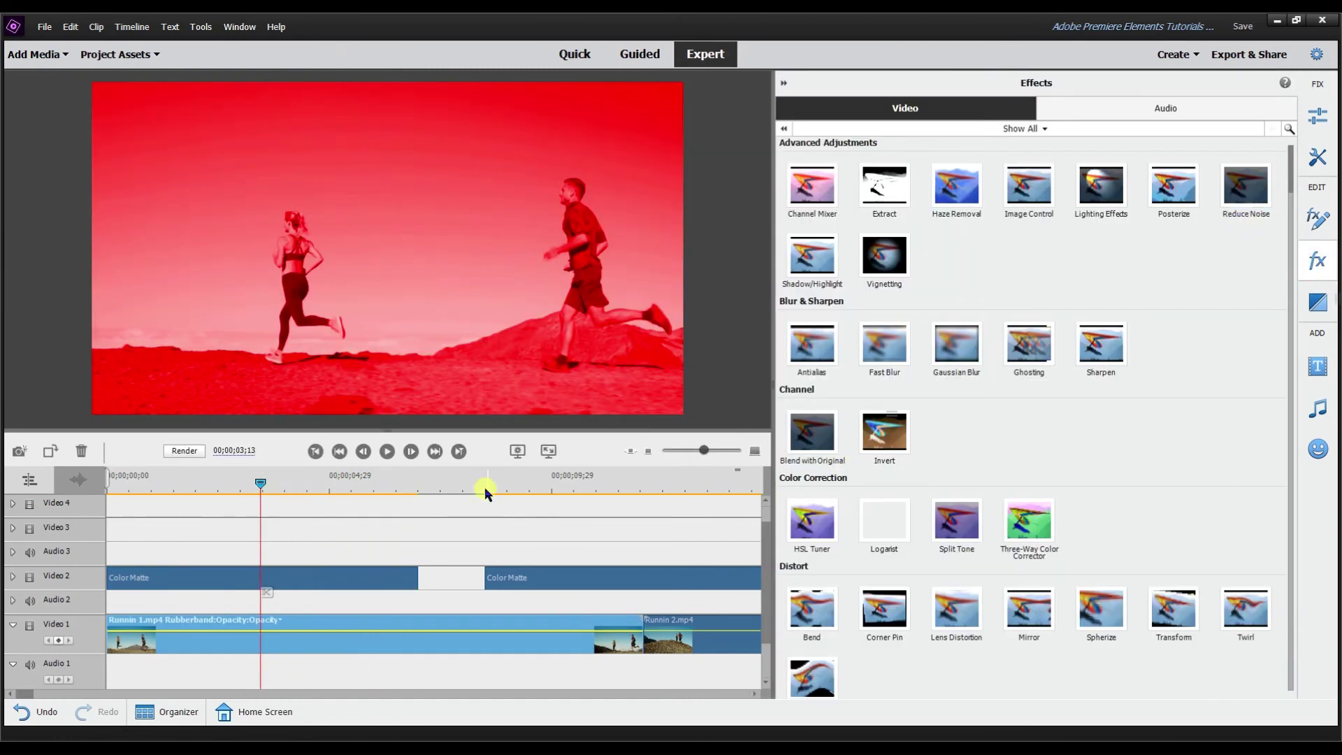
pyautogui.click(360, 578)
# Set the red matte's opacity to 75% in Applied Effects
pyautogui.click(1317, 218)
pyautogui.click(1316, 126)
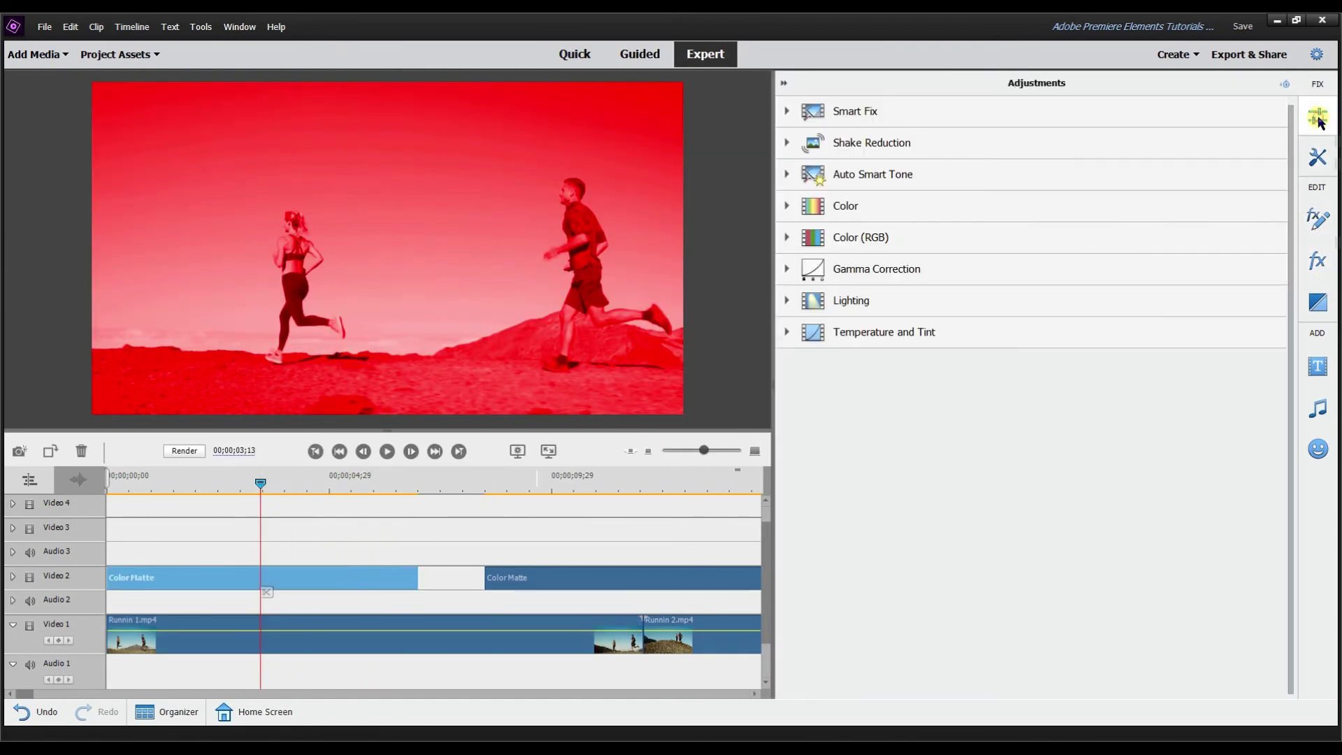
pyautogui.click(1316, 213)
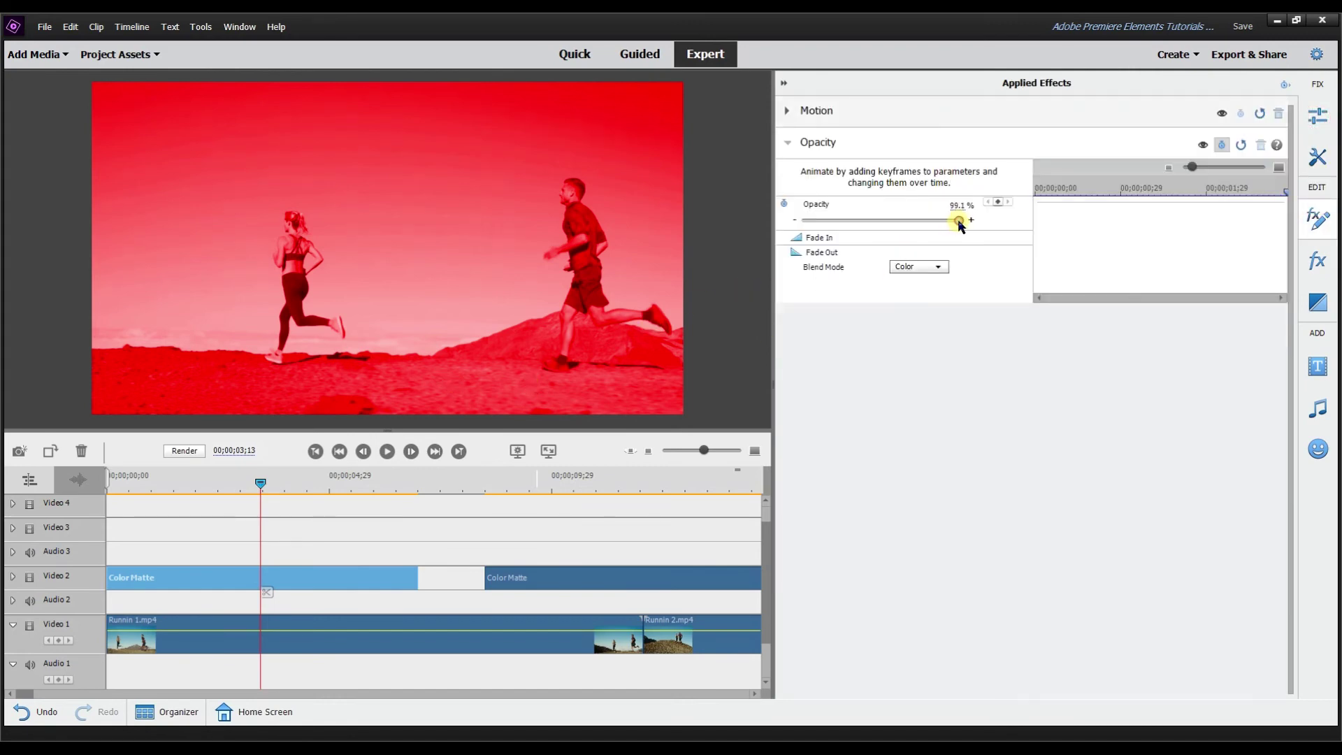
pyautogui.moveTo(920, 223); pyautogui.dragTo(899, 224)
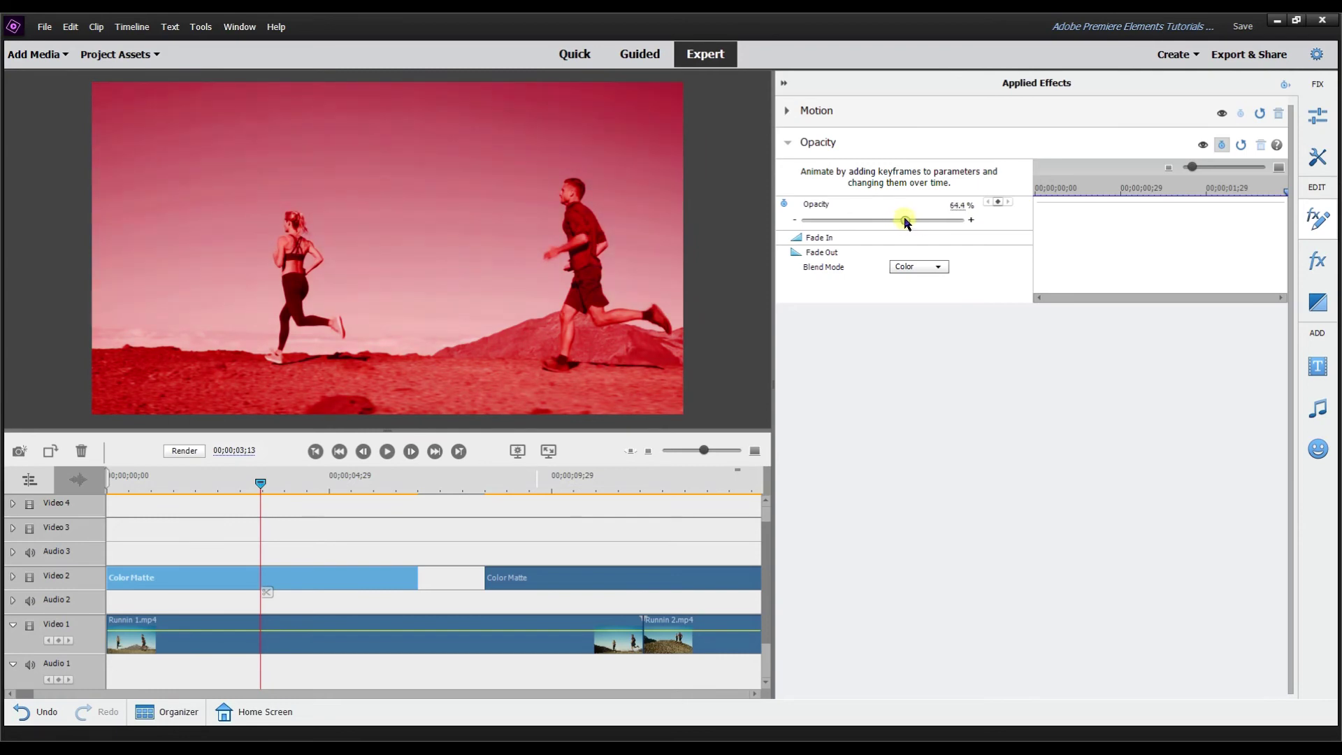
pyautogui.moveTo(910, 222); pyautogui.dragTo(975, 225)
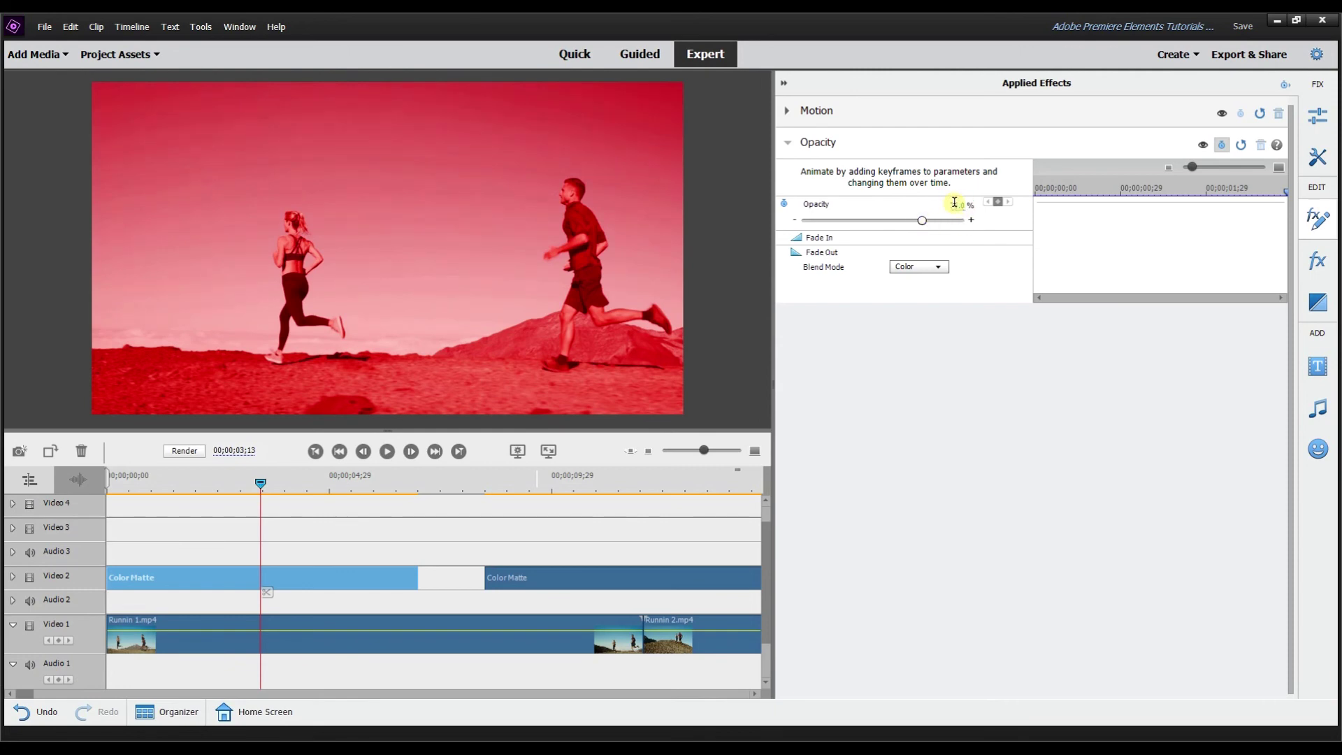
# Play the tinted footage, then keyframe the opacity up from 75% to 100%
pyautogui.moveTo(253, 480); pyautogui.dragTo(108, 479)
pyautogui.click(386, 451)
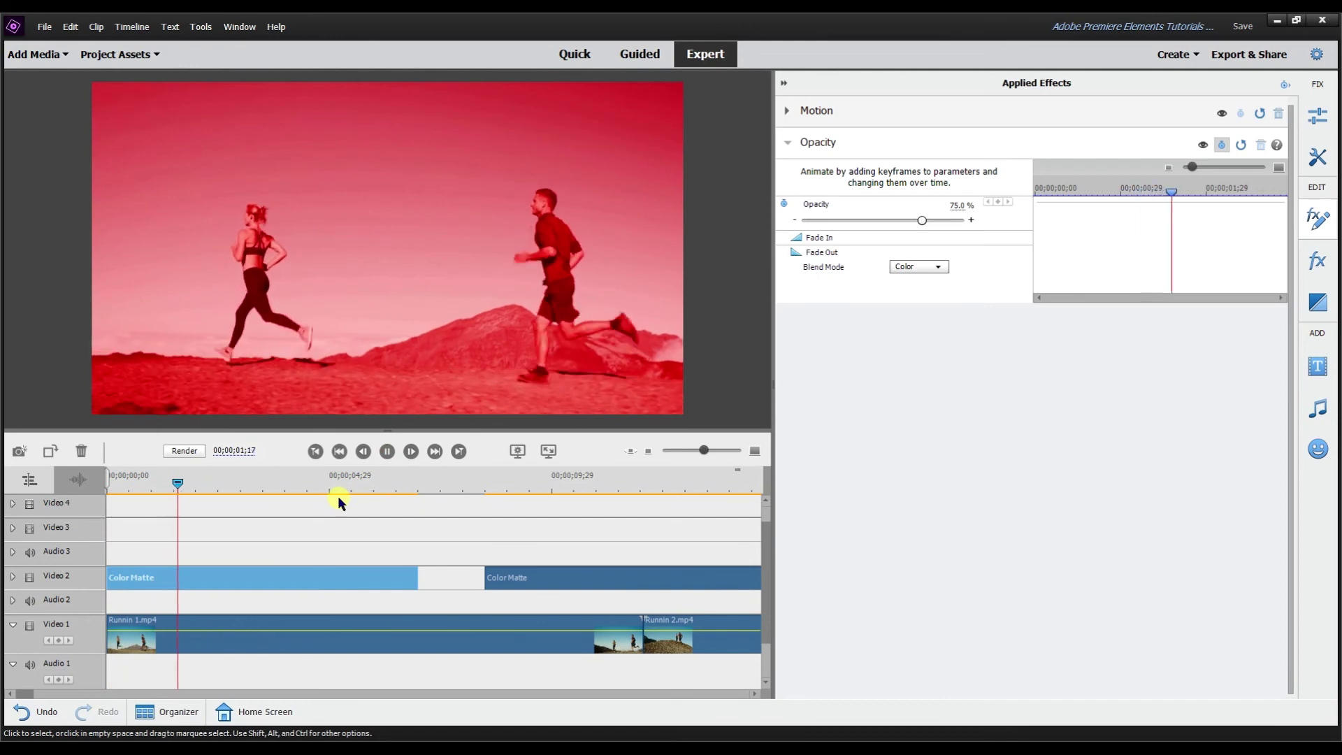
pyautogui.click(245, 478)
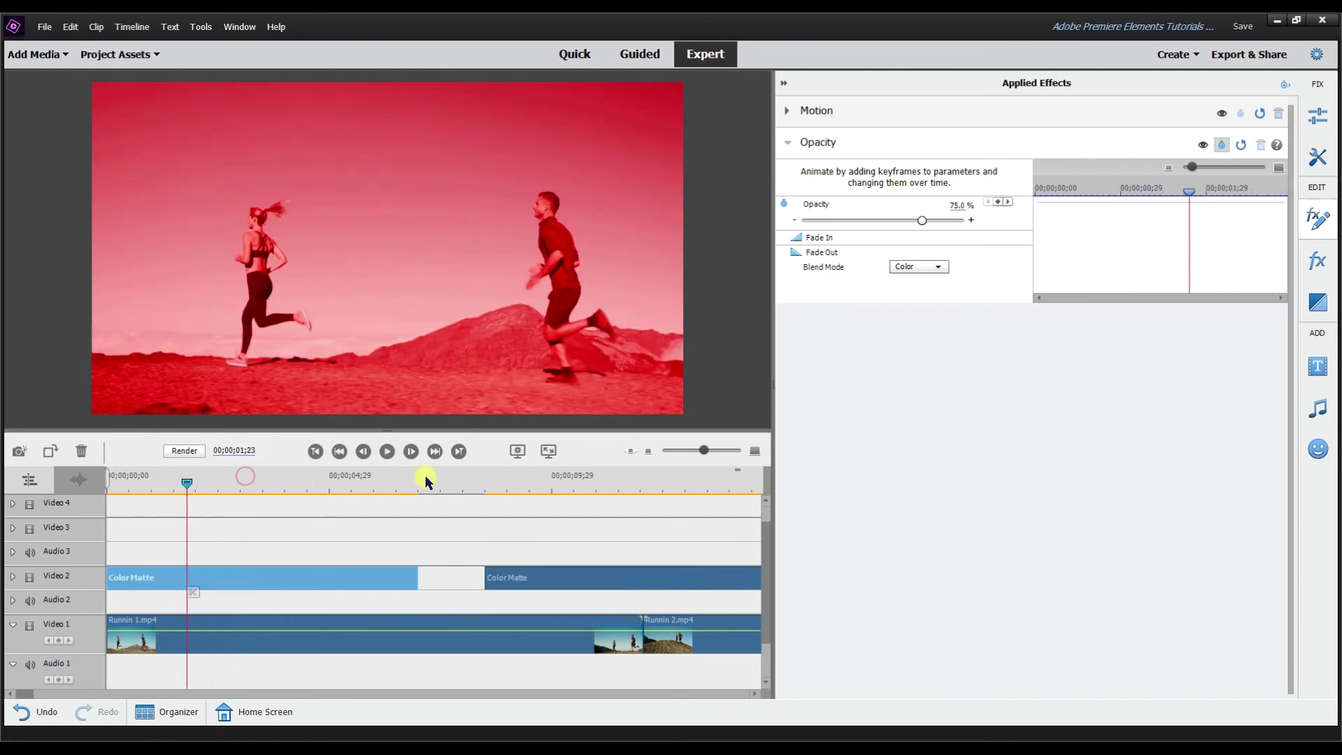
pyautogui.moveTo(925, 224); pyautogui.dragTo(992, 223)
# Return the playhead to 01;10 and select the colour matte clips on Video 2
pyautogui.moveTo(186, 498); pyautogui.dragTo(160, 492)
pyautogui.click(581, 576)
pyautogui.click(290, 575)
pyautogui.click(558, 582)
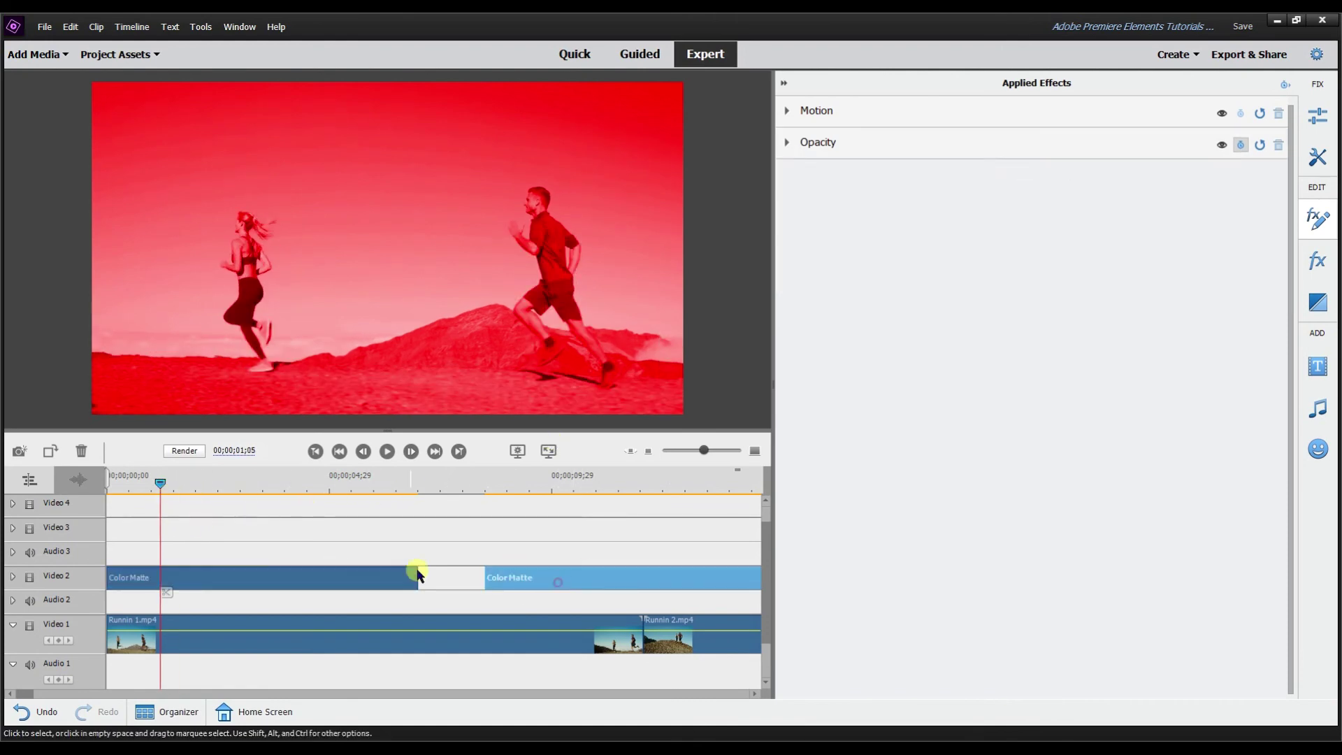
# Split at the playhead, lift the middle red piece to Video 3, and butt purple against the first piece
pyautogui.click(166, 592)
pyautogui.moveTo(209, 585); pyautogui.dragTo(388, 529)
pyautogui.click(136, 581)
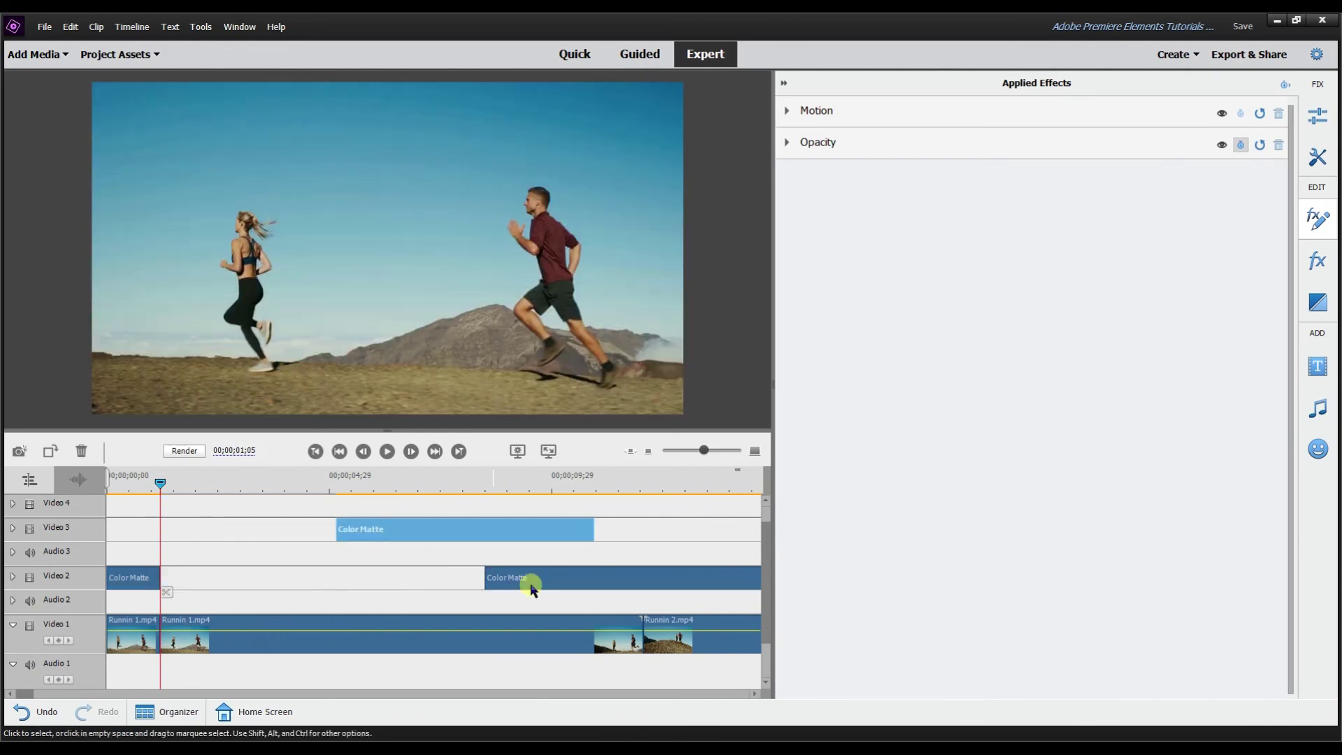
pyautogui.click(542, 581)
pyautogui.moveTo(542, 581); pyautogui.dragTo(217, 585)
pyautogui.moveTo(137, 483); pyautogui.dragTo(271, 516)
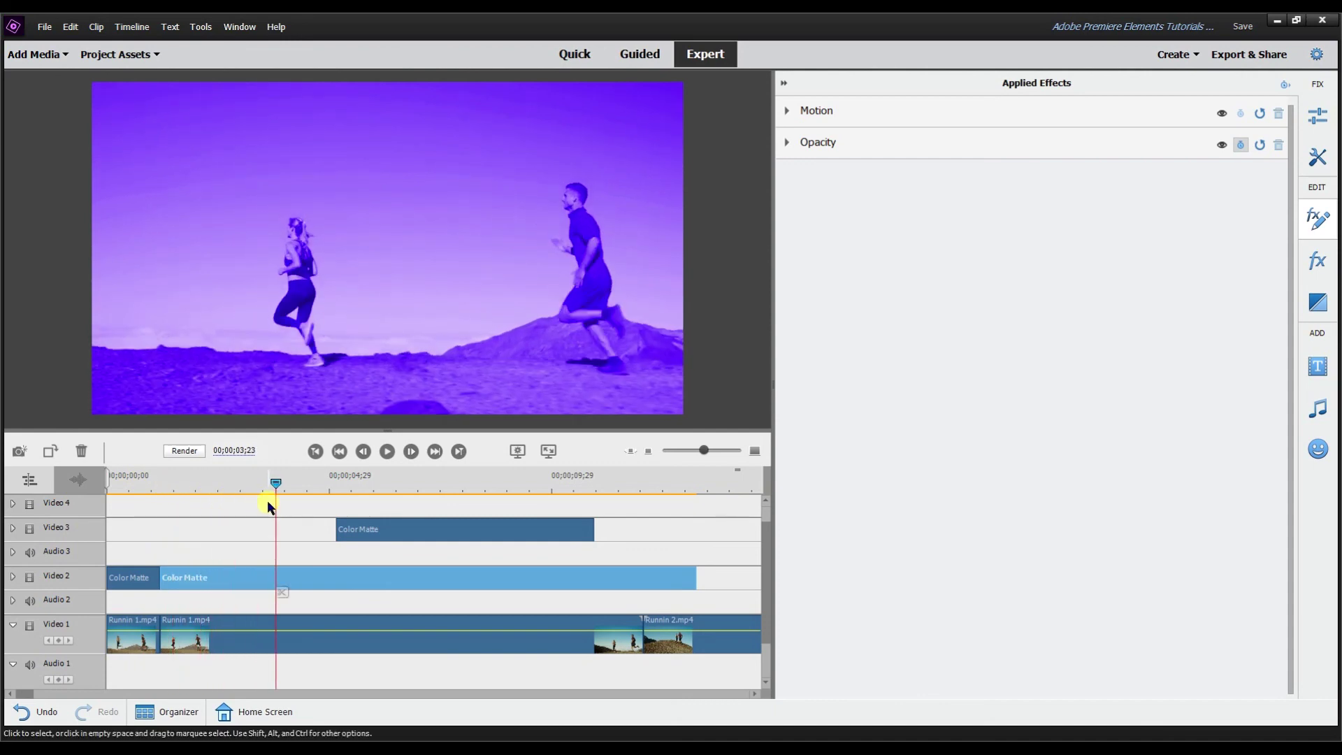